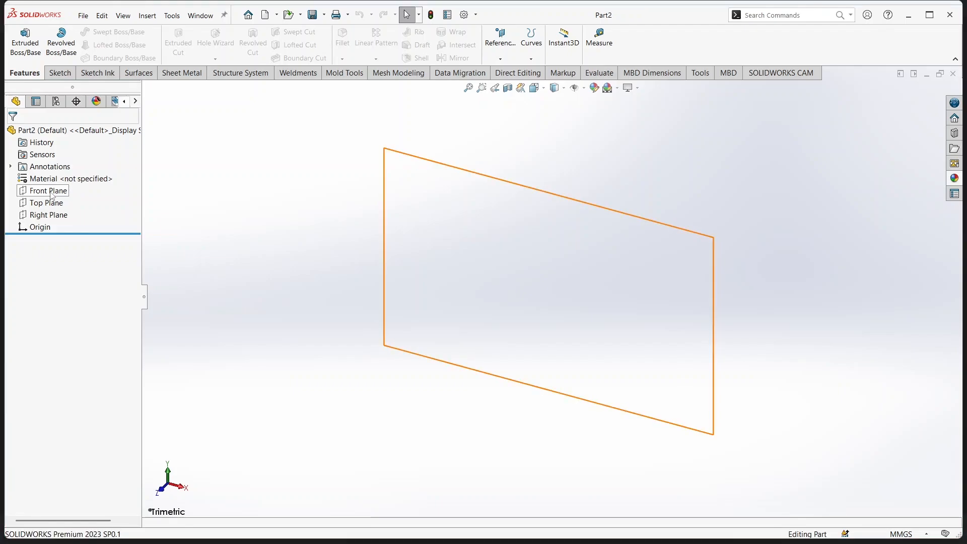
- Start a sketch on the Front Plane and draw a vertical centerline about 91 mm long upward from the origin
{"action": "left_click", "coordinate": [65, 191]}
{"action": "left_click", "coordinate": [62, 177]}
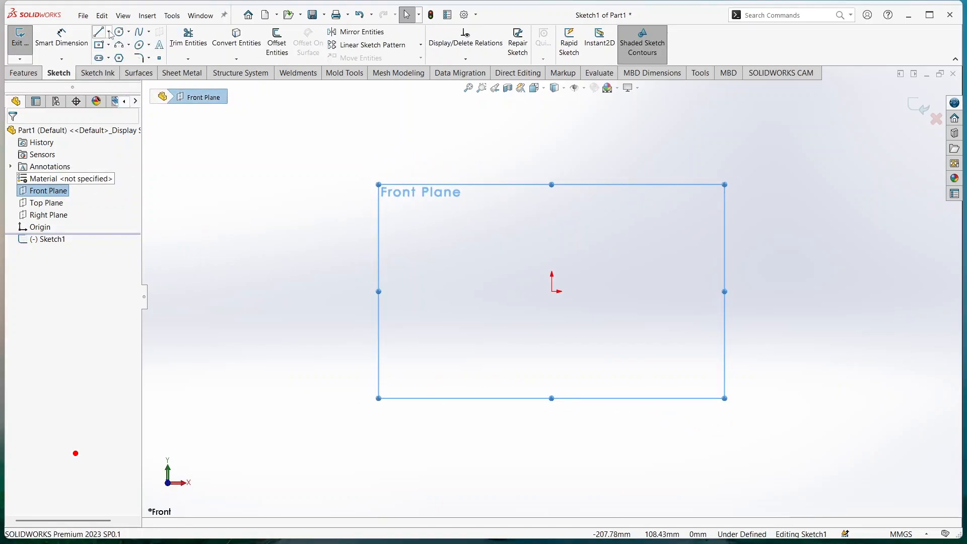
{"action": "left_click", "coordinate": [129, 32]}
{"action": "left_click", "coordinate": [109, 32]}
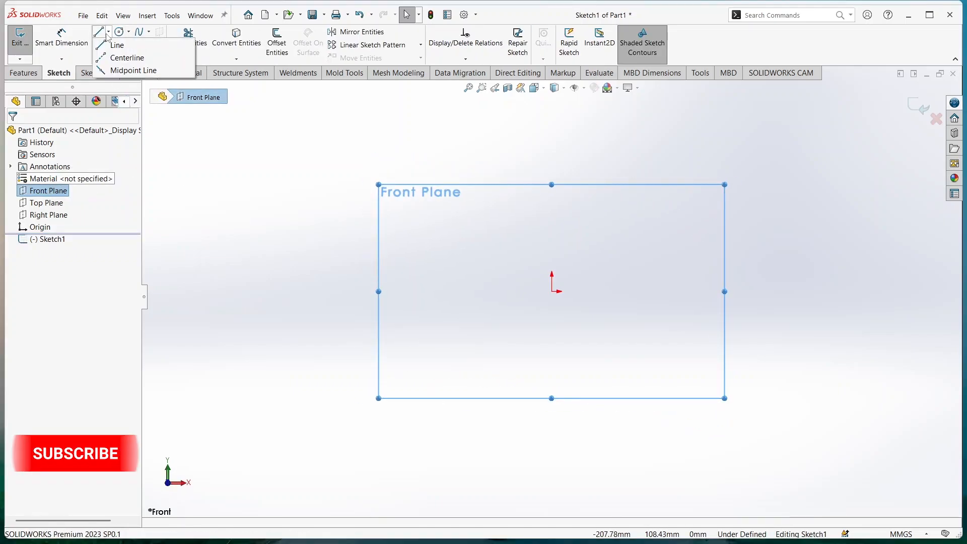
{"action": "left_click", "coordinate": [136, 58]}
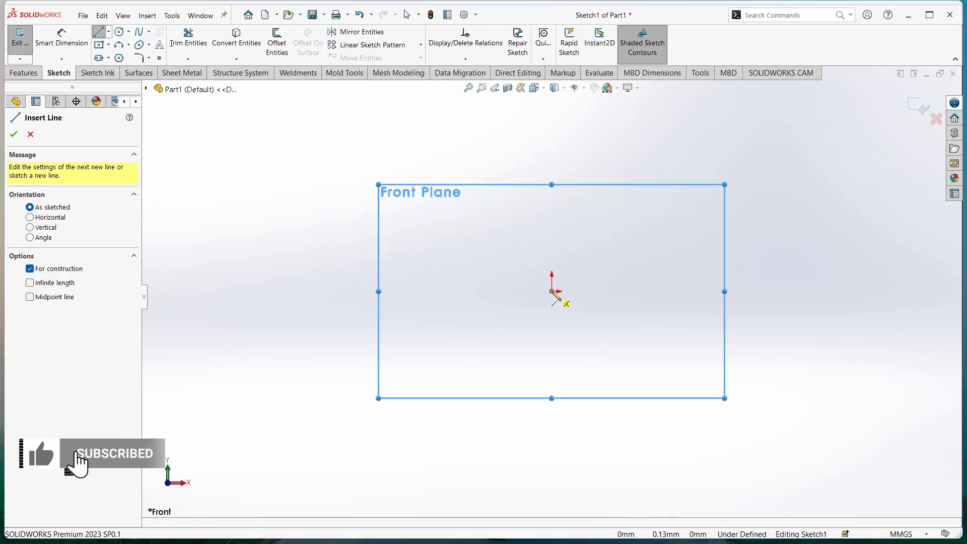
{"action": "left_click", "coordinate": [552, 292]}
{"action": "scroll", "coordinate": [550, 150], "scroll_direction": "down", "scroll_amount": 4}
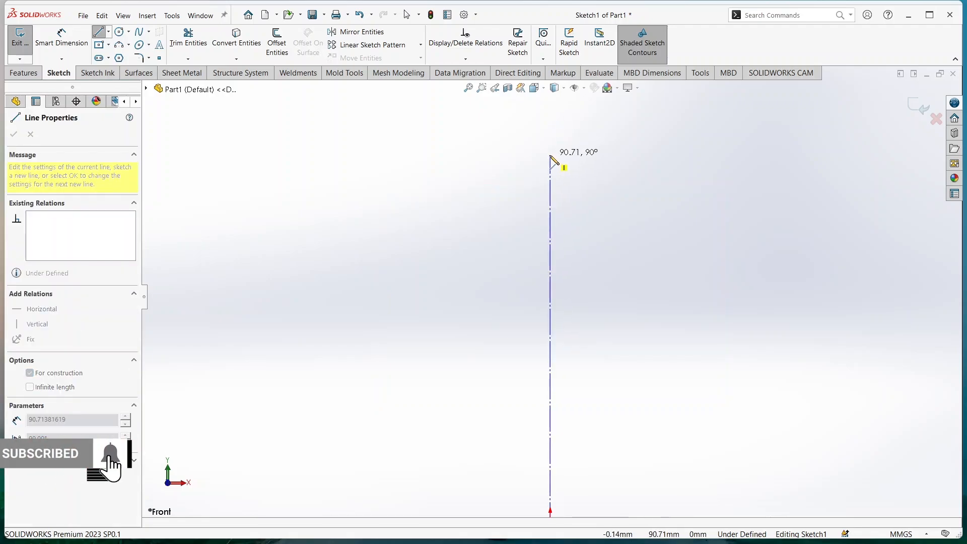
{"action": "left_click", "coordinate": [551, 156]}
{"action": "right_click", "coordinate": [574, 166]}
{"action": "left_click", "coordinate": [600, 173]}
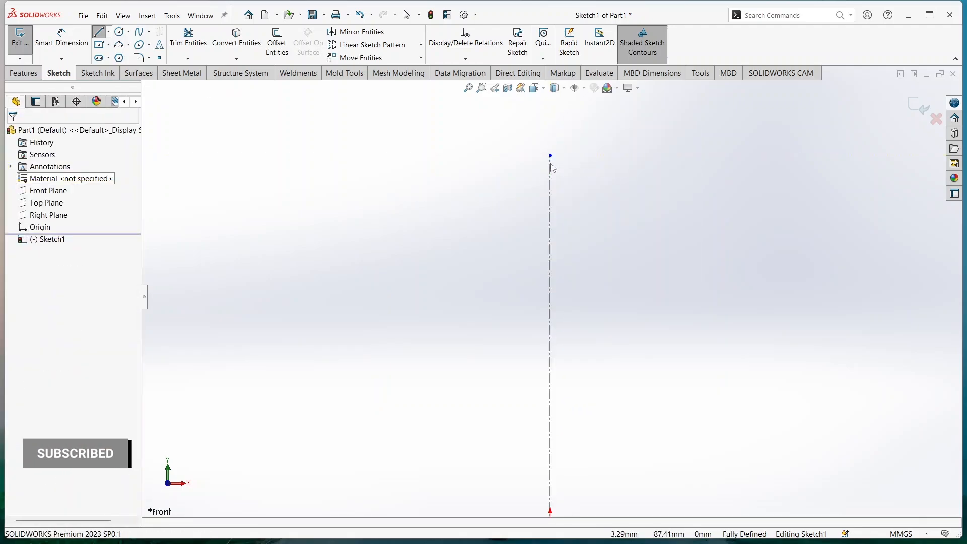
- Draw a horizontal line about 58 mm long to the right from the centerline's upper end
{"action": "left_click", "coordinate": [100, 33]}
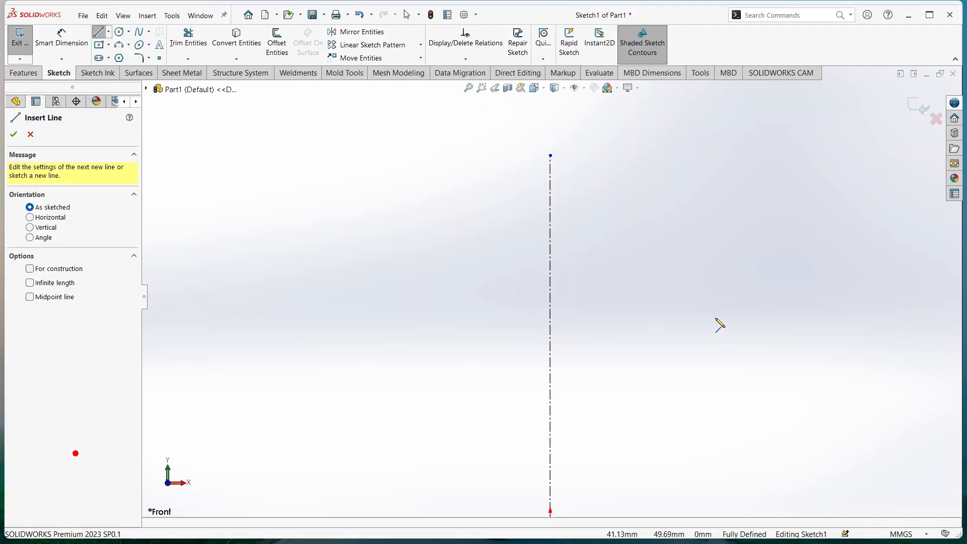
{"action": "left_click", "coordinate": [551, 155]}
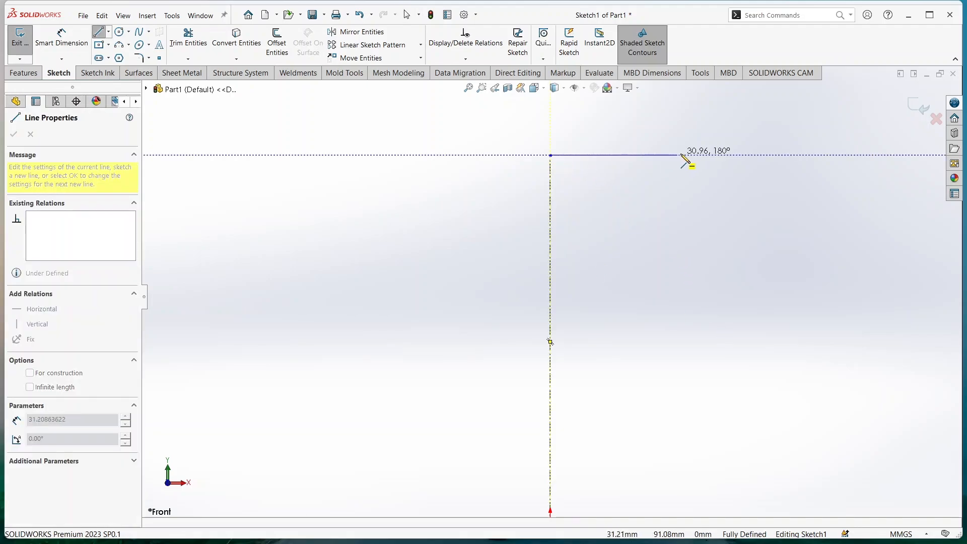
{"action": "left_click", "coordinate": [788, 155]}
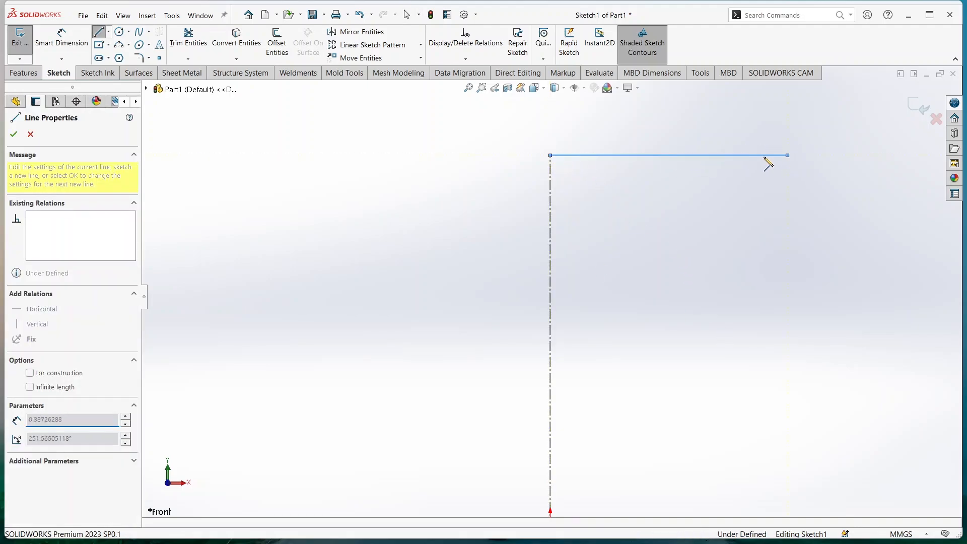
{"action": "right_click", "coordinate": [739, 204]}
{"action": "left_click", "coordinate": [758, 209]}
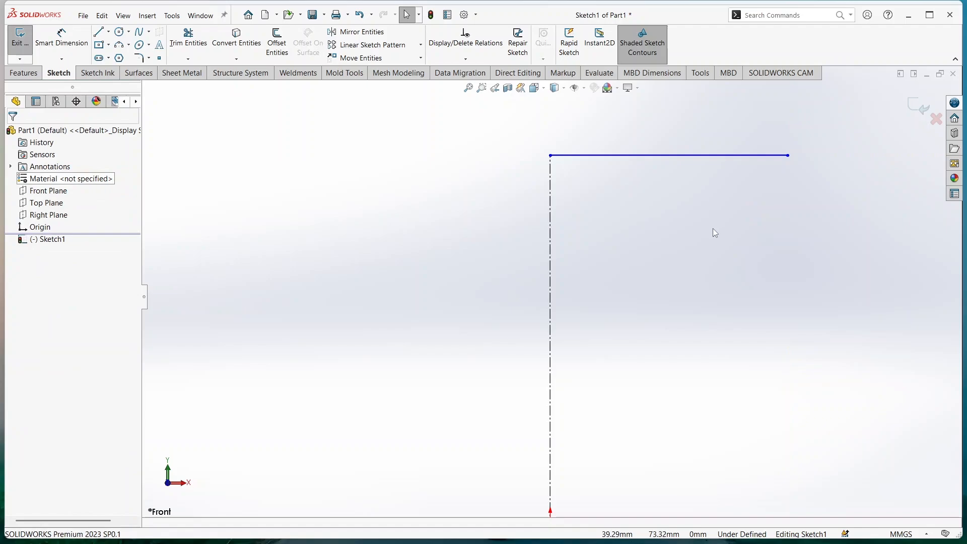
- Draw a horizontal line about 30 mm long to the right from the origin
{"action": "key", "text": "l"}
{"action": "key", "text": "f"}
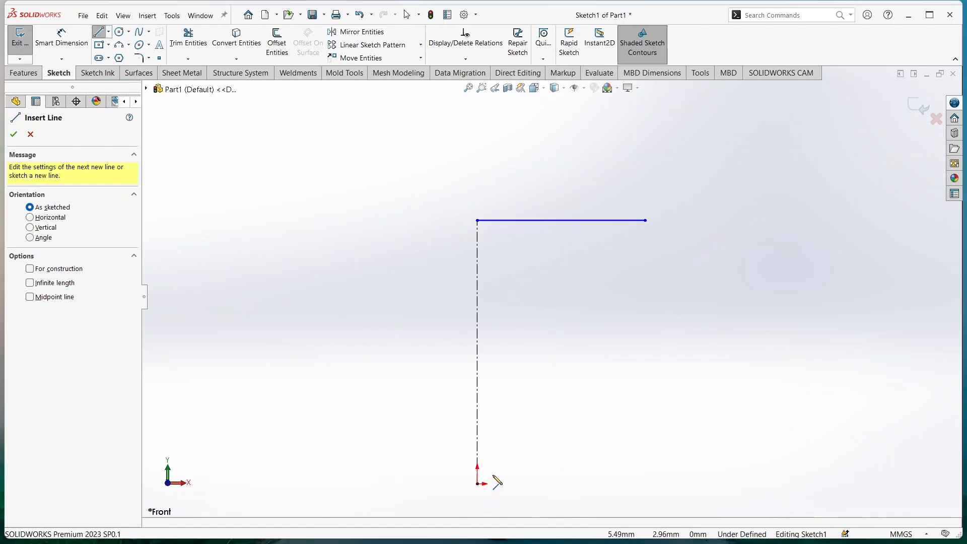
{"action": "left_click", "coordinate": [478, 484]}
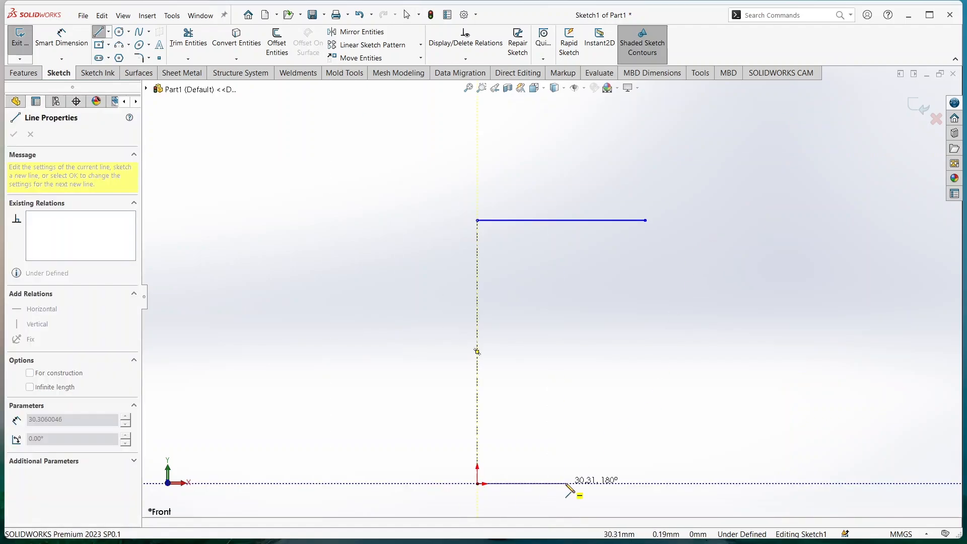
{"action": "left_click", "coordinate": [567, 484]}
{"action": "right_click", "coordinate": [560, 359]}
{"action": "left_click", "coordinate": [587, 399]}
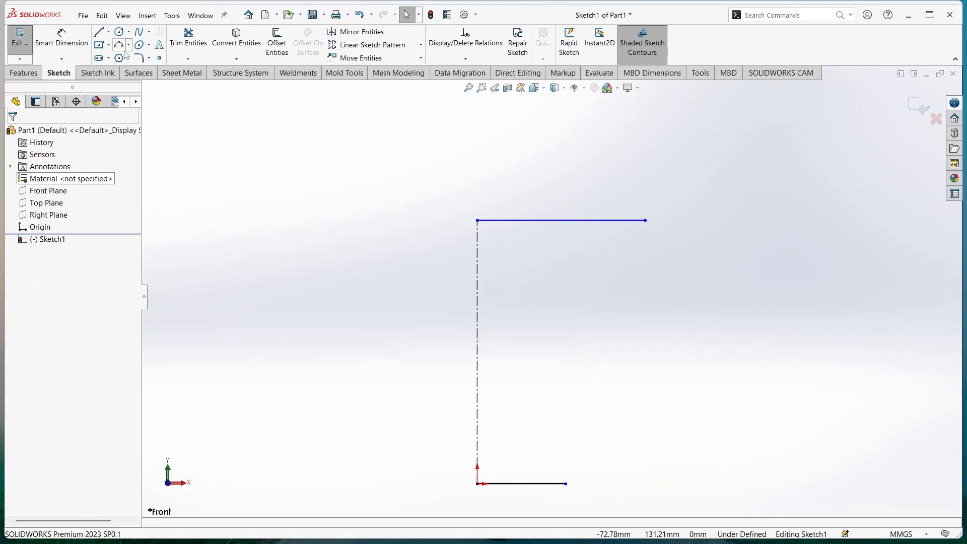
- Join the free ends of the two horizontal lines with an outward-bulging three-point arc of about 136 mm radius
{"action": "left_click", "coordinate": [120, 46]}
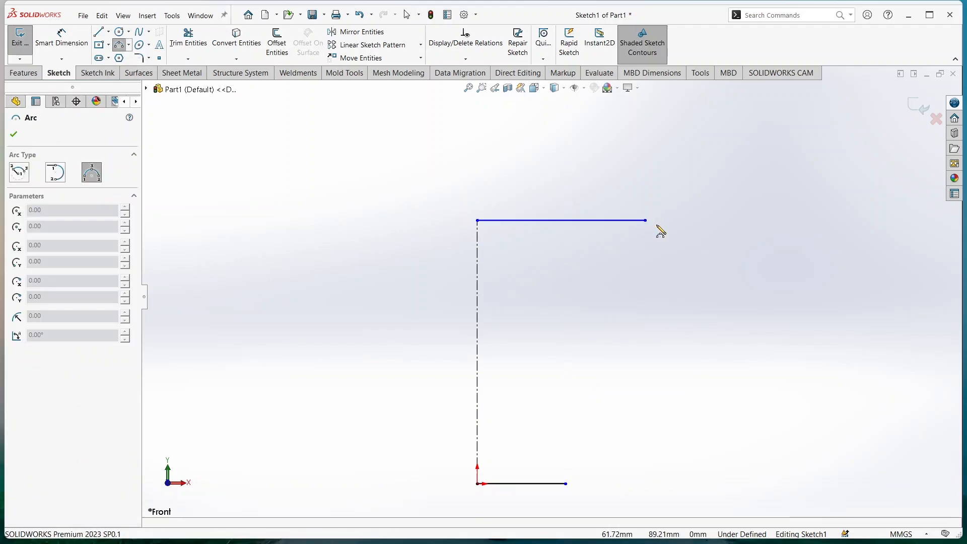
{"action": "left_click", "coordinate": [646, 221]}
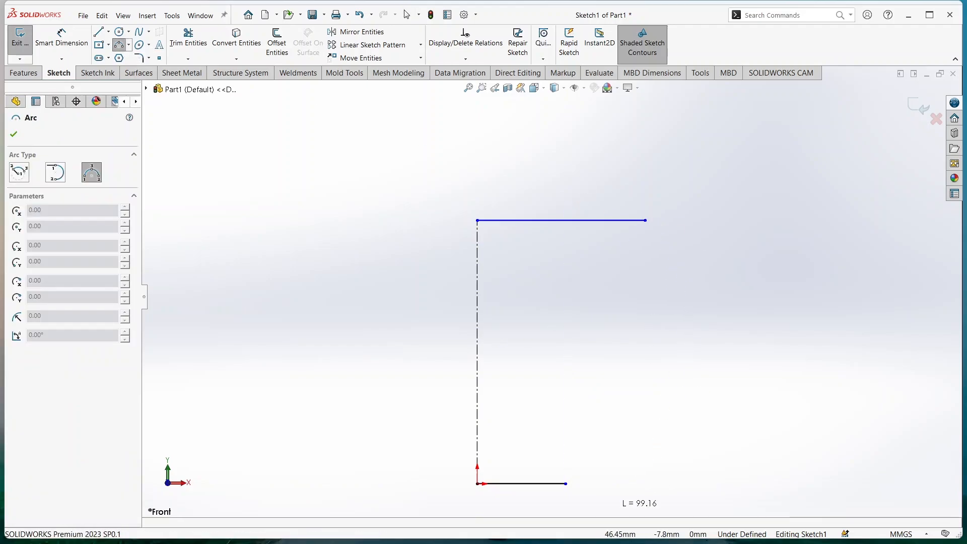
{"action": "left_click", "coordinate": [567, 484]}
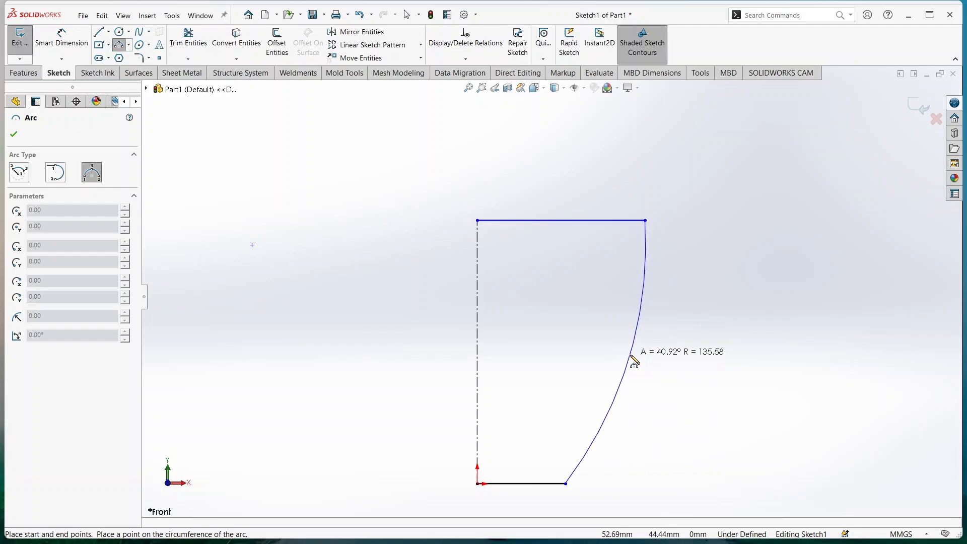
{"action": "left_click", "coordinate": [630, 359]}
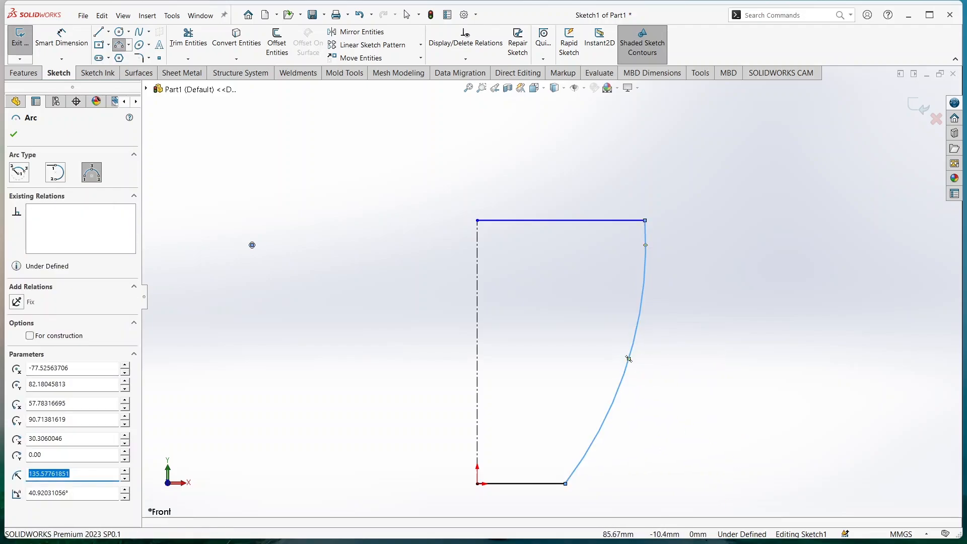
- Consult the Mug.png drawing and dimension the profile's upper diameter across the centerline as 81 mm
{"action": "mouse_move", "coordinate": [729, 520]}
{"action": "left_click", "coordinate": [706, 471]}
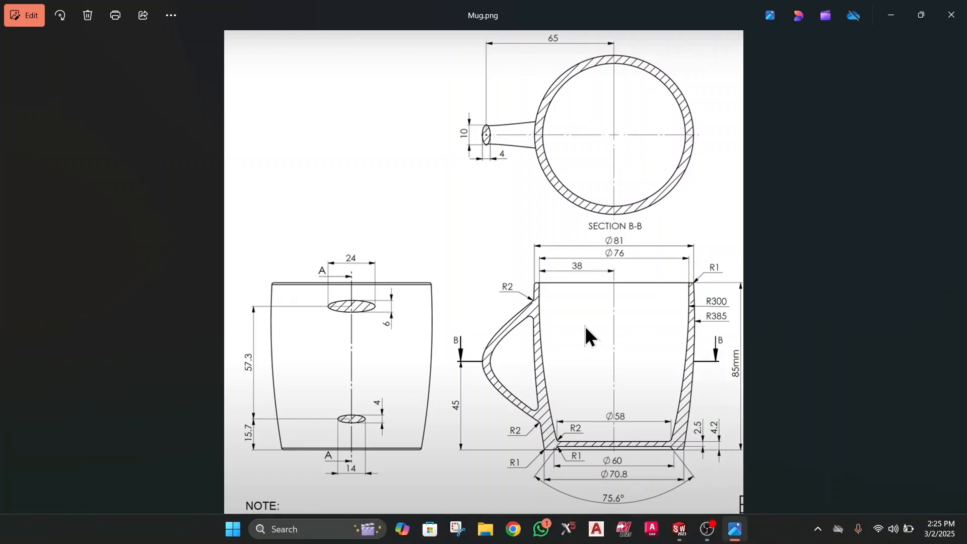
{"action": "mouse_move", "coordinate": [680, 529]}
{"action": "left_click", "coordinate": [743, 466]}
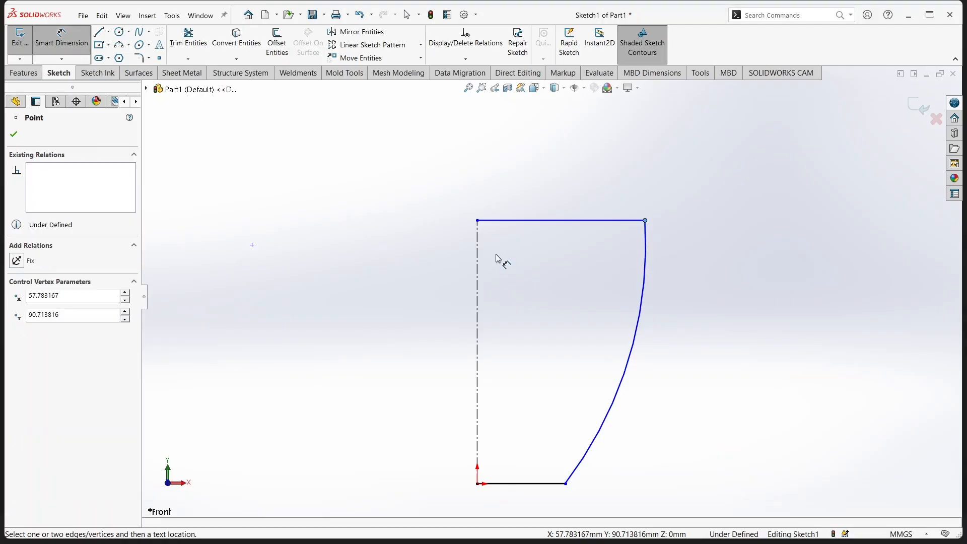
{"action": "left_click", "coordinate": [477, 256]}
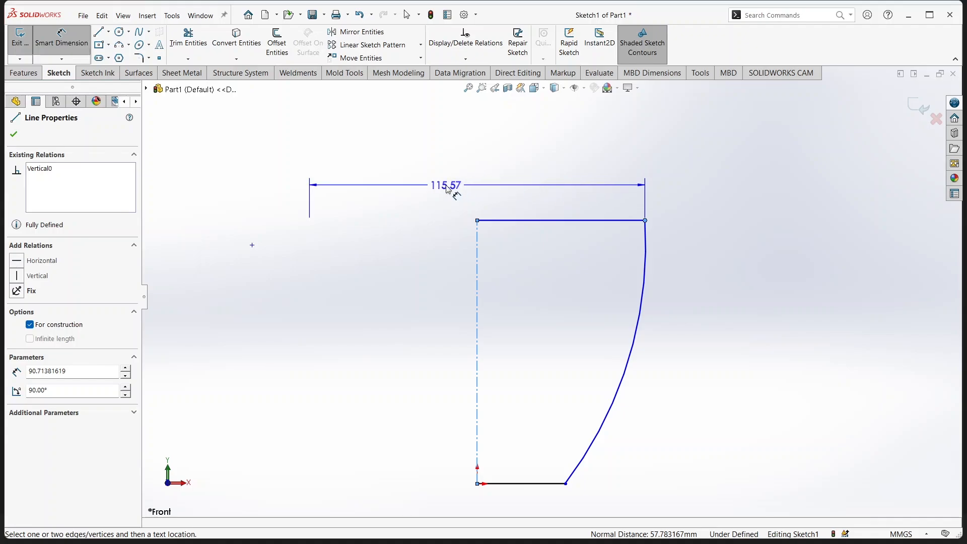
{"action": "left_click", "coordinate": [455, 183]}
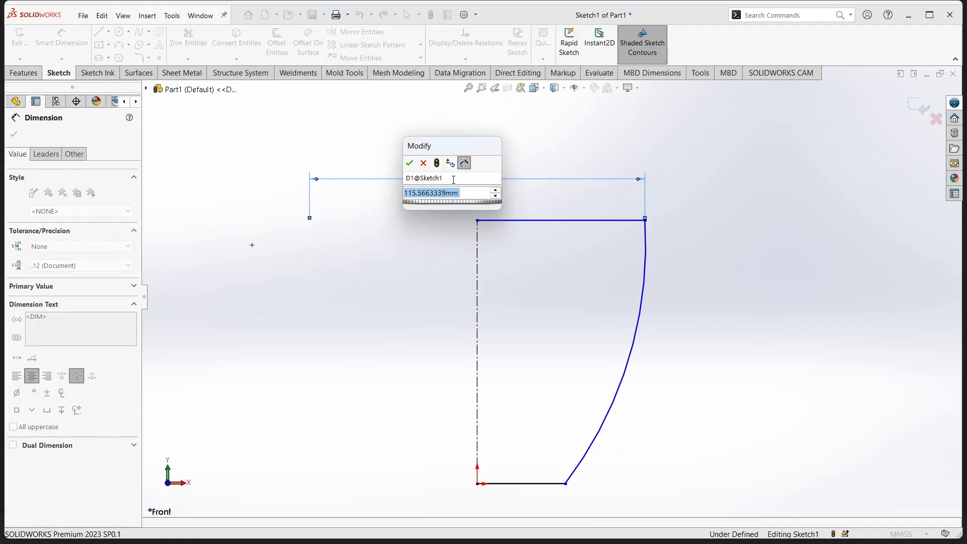
{"action": "type", "text": "81"}
{"action": "key", "text": "Return"}
- Dimension the vertical centerline's length as 85 mm to set the mug's height
{"action": "left_click", "coordinate": [74, 52]}
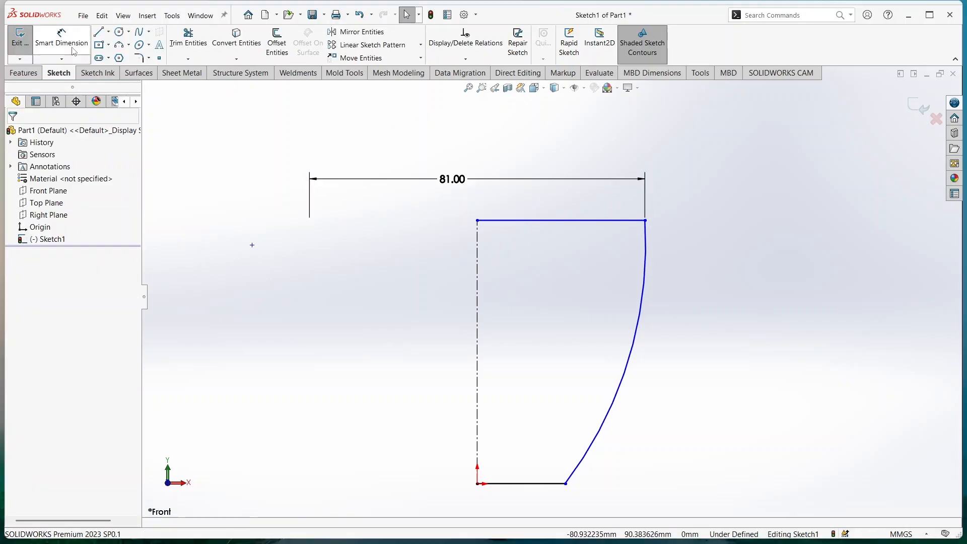
{"action": "left_click", "coordinate": [74, 52]}
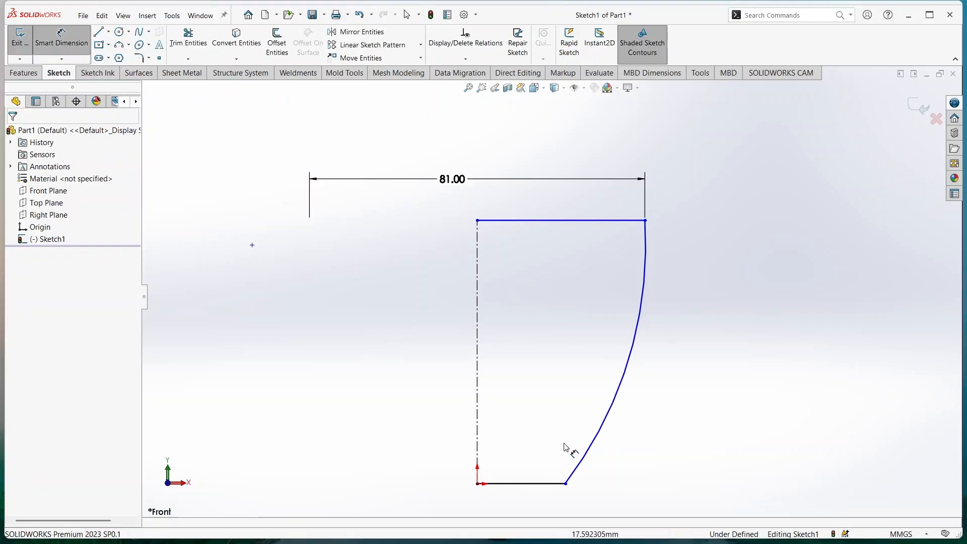
{"action": "left_click", "coordinate": [479, 329]}
{"action": "left_click", "coordinate": [348, 363]}
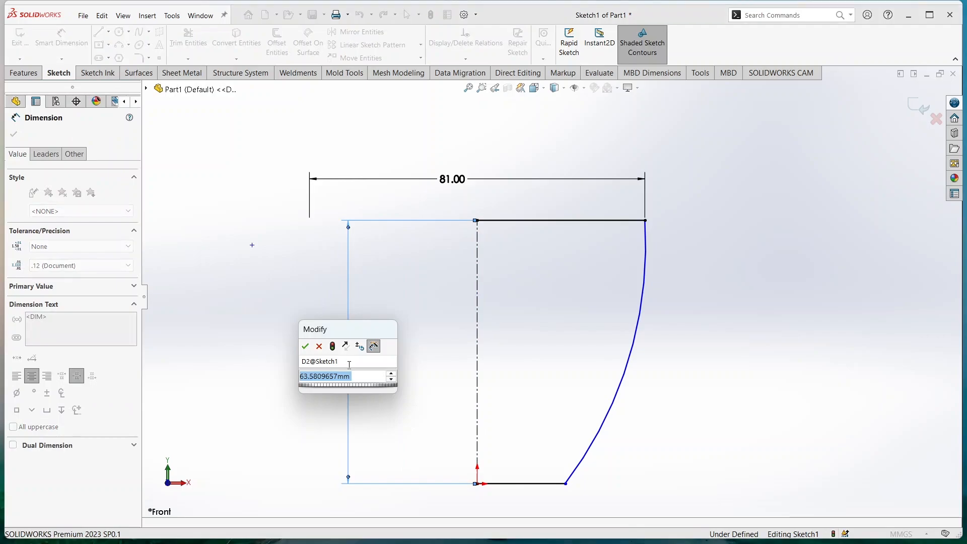
{"action": "type", "text": "85"}
{"action": "key", "text": "Return"}
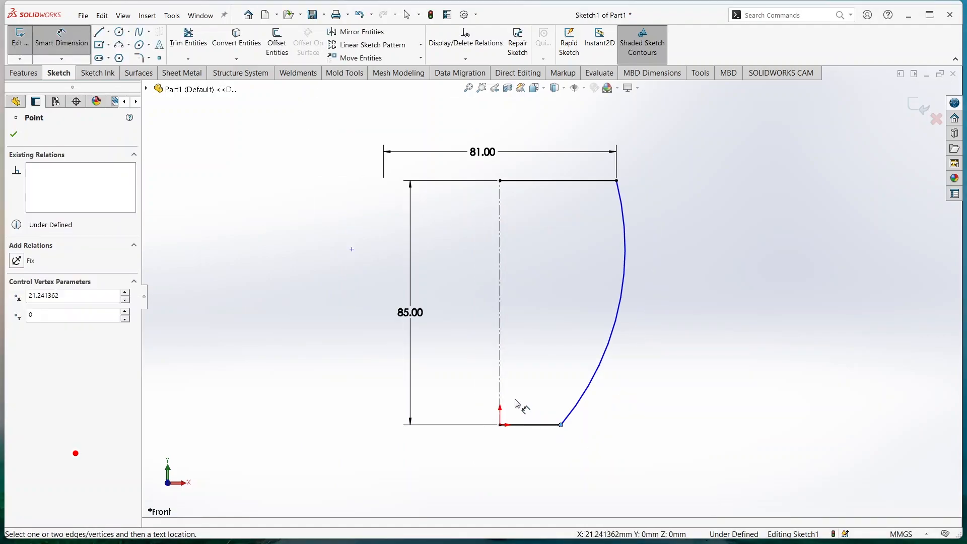
- Dimension the profile's base diameter across the centerline as 70.8 mm
{"action": "left_click", "coordinate": [502, 398]}
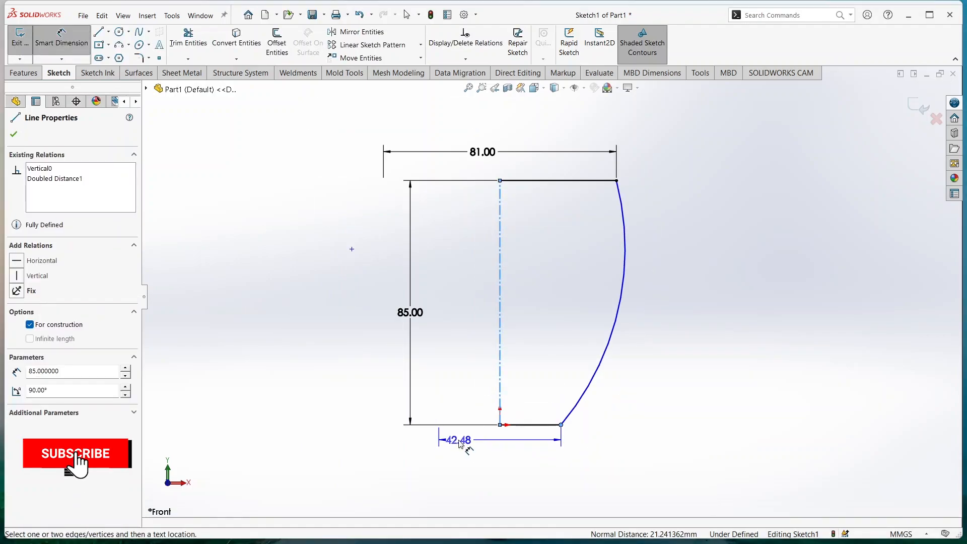
{"action": "left_click", "coordinate": [498, 456]}
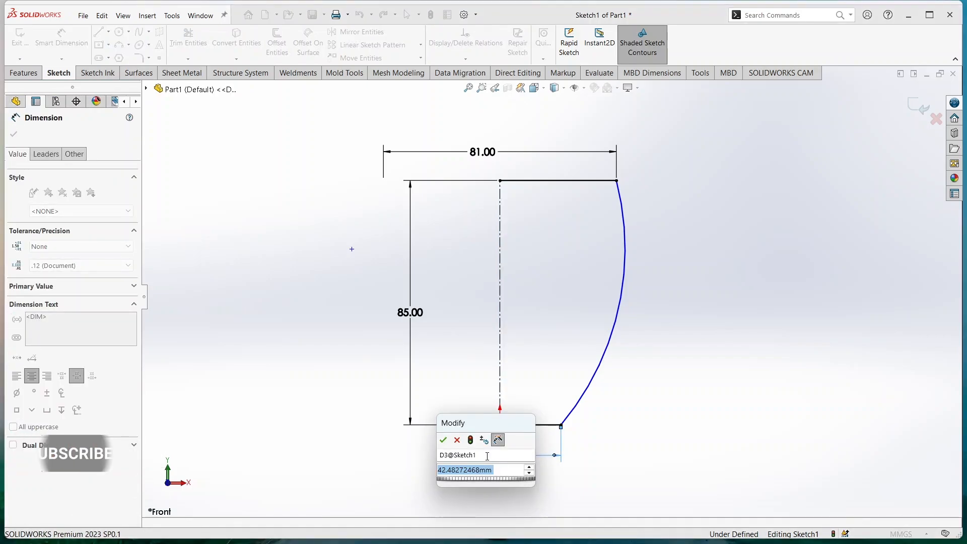
{"action": "type", "text": "70.8"}
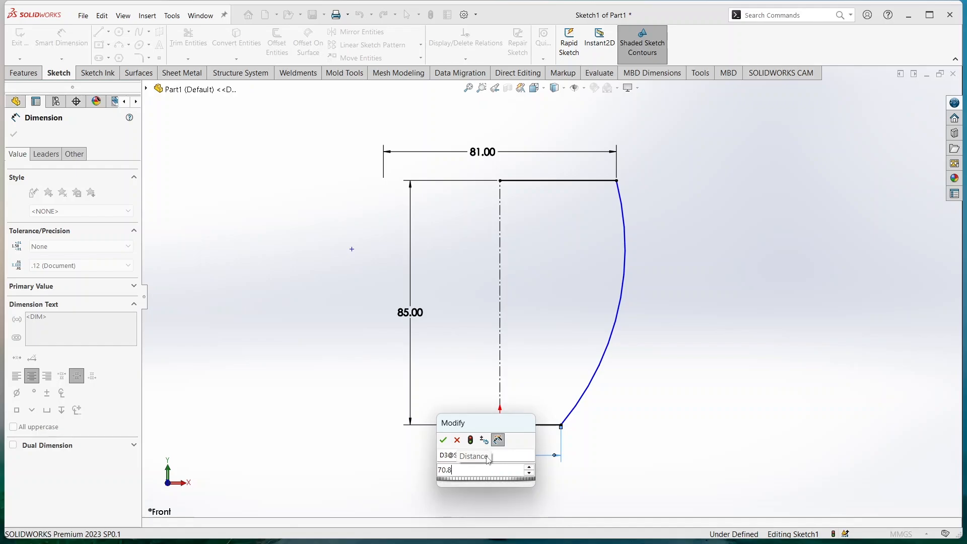
{"action": "key", "text": "Return"}
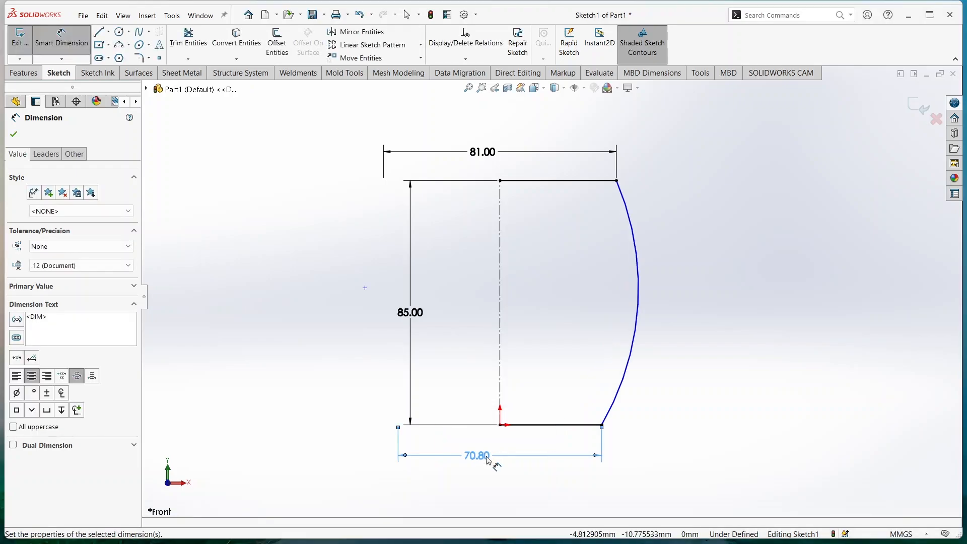
- Set the side arc's radius to 385 mm and exit the sketch
{"action": "left_click", "coordinate": [641, 270]}
{"action": "left_click", "coordinate": [706, 318]}
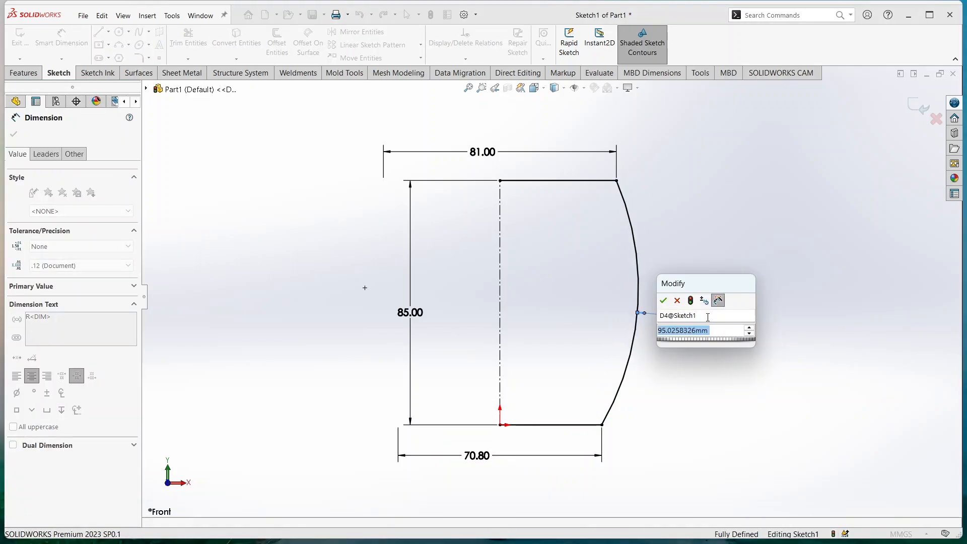
{"action": "type", "text": "385"}
{"action": "key", "text": "Return"}
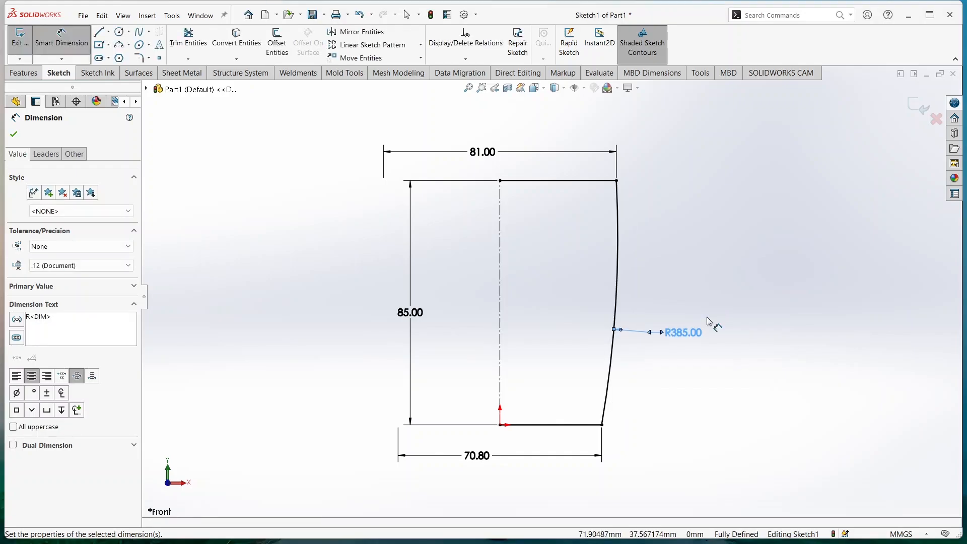
{"action": "left_click", "coordinate": [918, 106]}
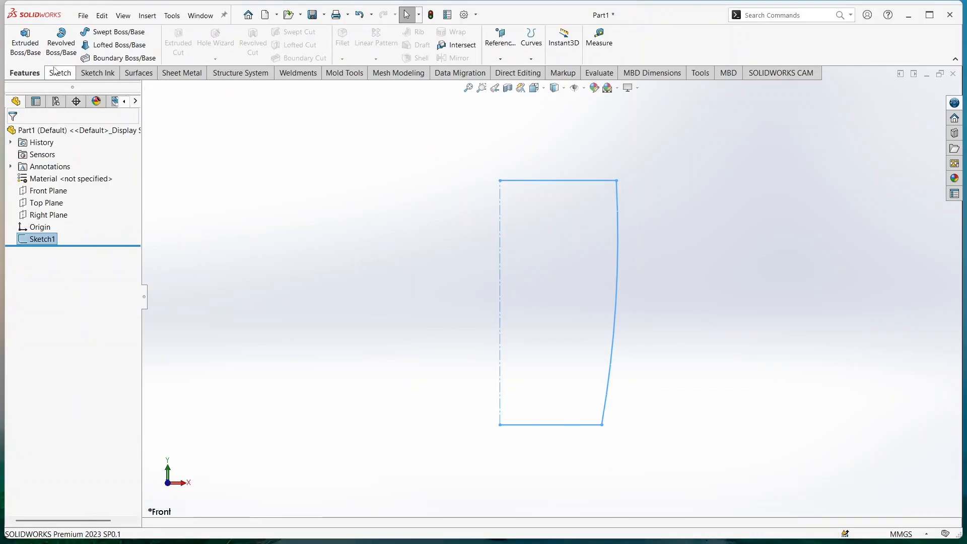
- Revolve the mug profile 360 degrees about its vertical centerline into a solid, letting the open sketch be closed automatically
{"action": "left_click", "coordinate": [70, 51]}
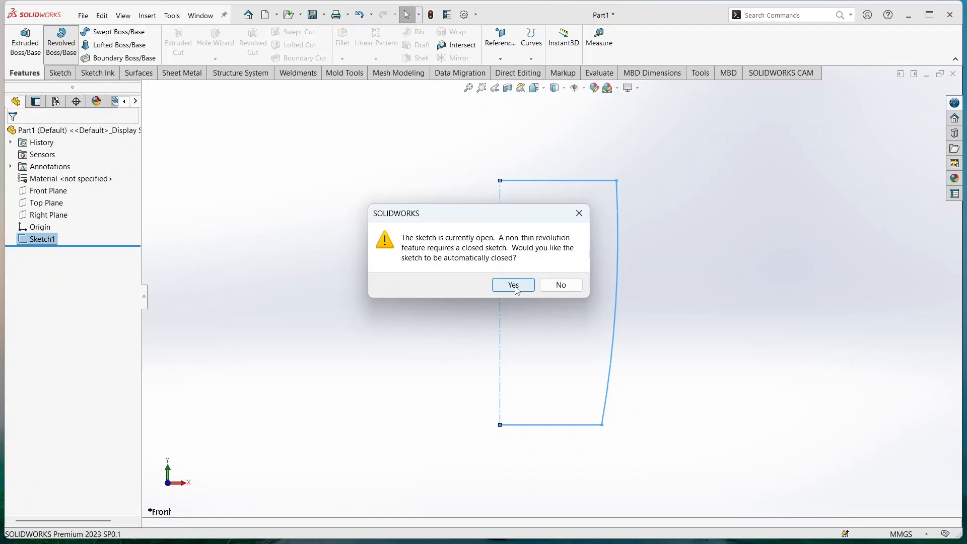
{"action": "left_click", "coordinate": [513, 285]}
{"action": "scroll", "coordinate": [515, 286], "scroll_direction": "down", "scroll_amount": 3}
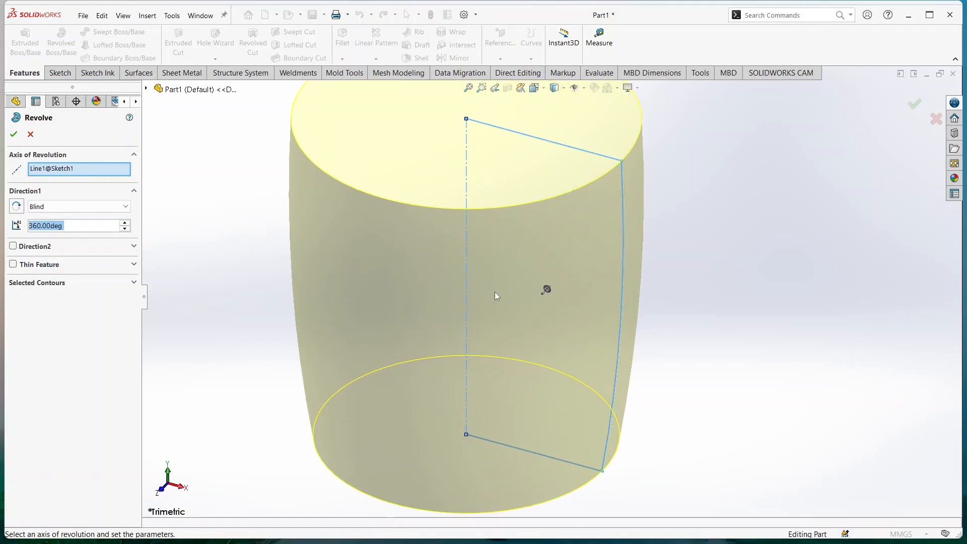
{"action": "key", "text": "f"}
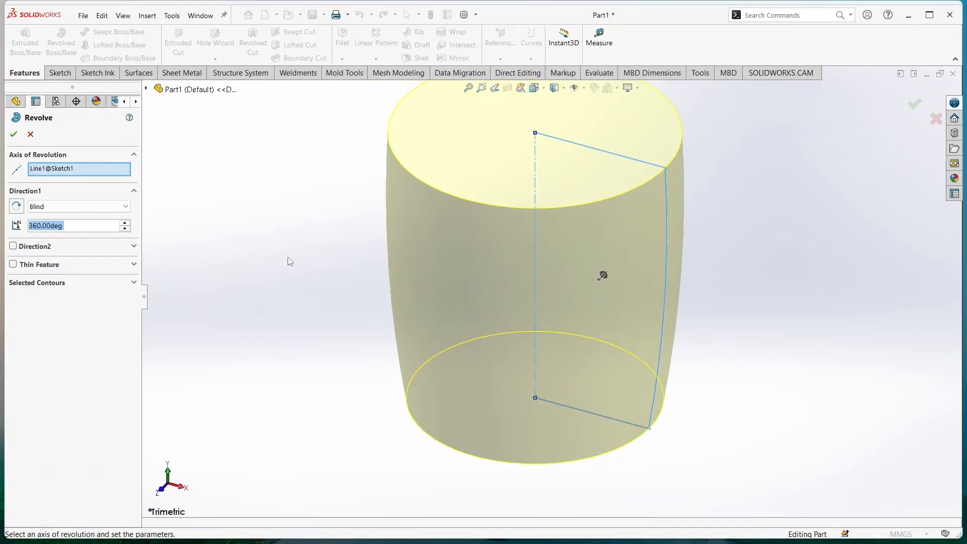
{"action": "scroll", "coordinate": [736, 221], "scroll_direction": "up", "scroll_amount": 2}
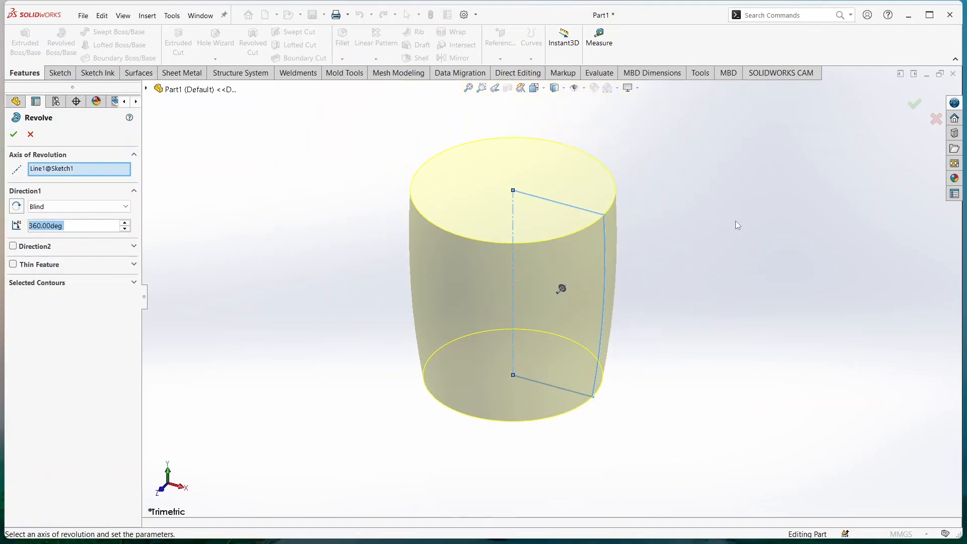
{"action": "left_click", "coordinate": [914, 102]}
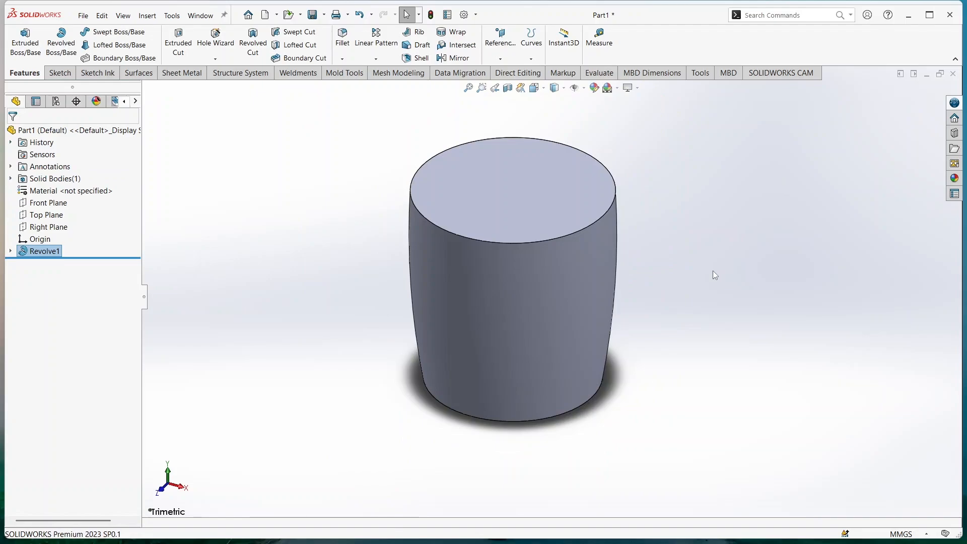
{"action": "mouse_move", "coordinate": [578, 467]}
{"action": "middle_mouse_down"}
{"action": "mouse_move", "coordinate": [572, 460]}
{"action": "mouse_move", "coordinate": [667, 369]}
{"action": "mouse_move", "coordinate": [639, 426]}
{"action": "middle_mouse_up"}
- Consult the Mug.png drawing and sketch a vertical centerline about 98 mm long from the origin on the Front Plane
{"action": "mouse_move", "coordinate": [704, 534]}
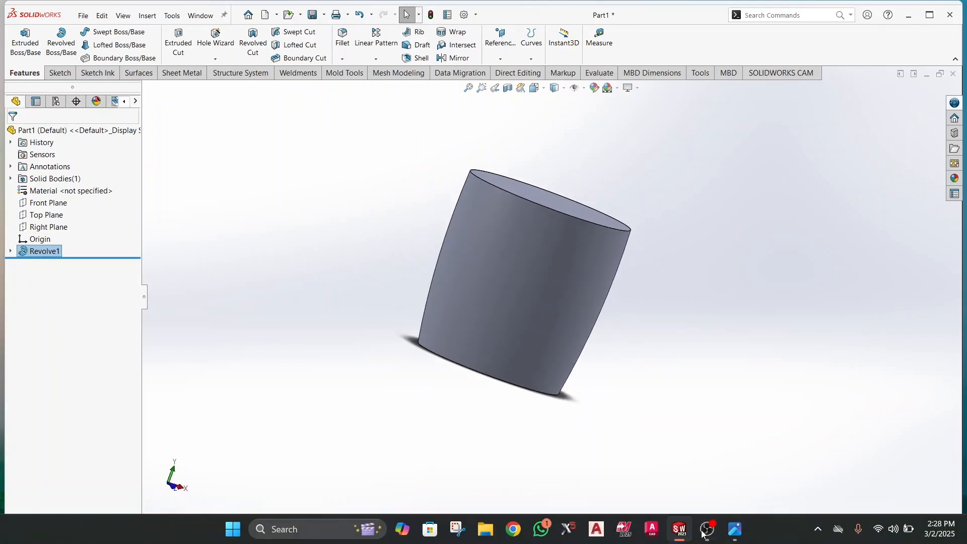
{"action": "left_click", "coordinate": [736, 529]}
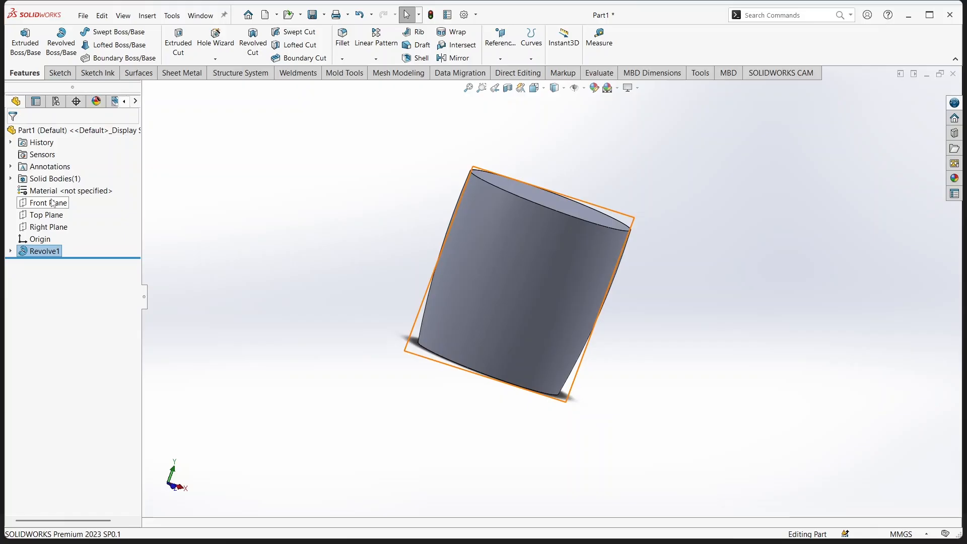
{"action": "left_click", "coordinate": [49, 203]}
{"action": "left_click", "coordinate": [62, 190]}
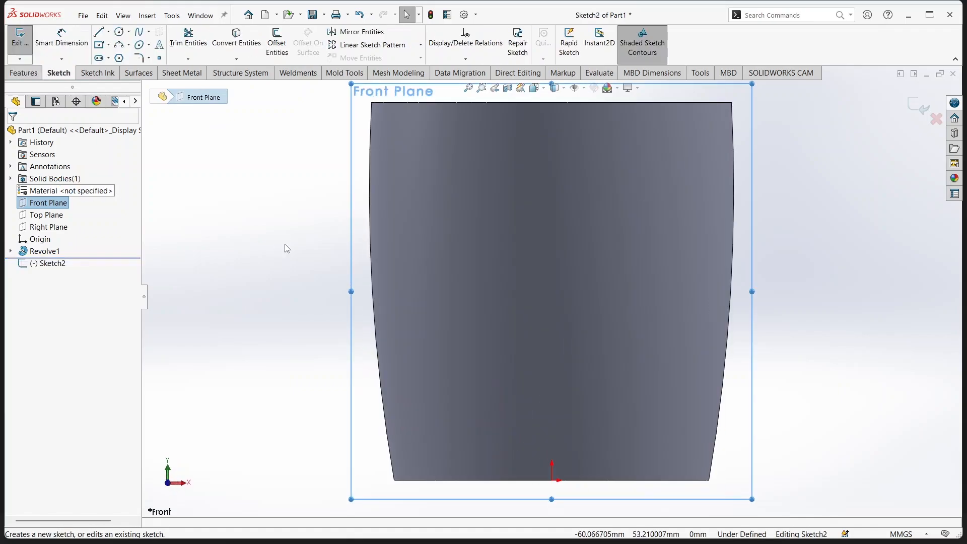
{"action": "left_click", "coordinate": [108, 31]}
{"action": "left_click", "coordinate": [121, 54]}
{"action": "scroll", "coordinate": [352, 230], "scroll_direction": "up", "scroll_amount": 2}
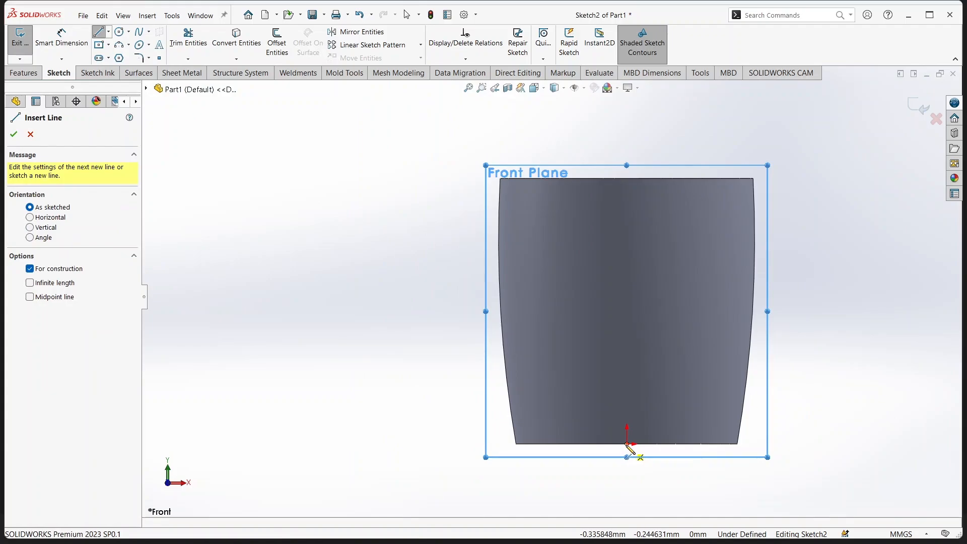
{"action": "left_click", "coordinate": [628, 444]}
{"action": "left_click", "coordinate": [627, 136]}
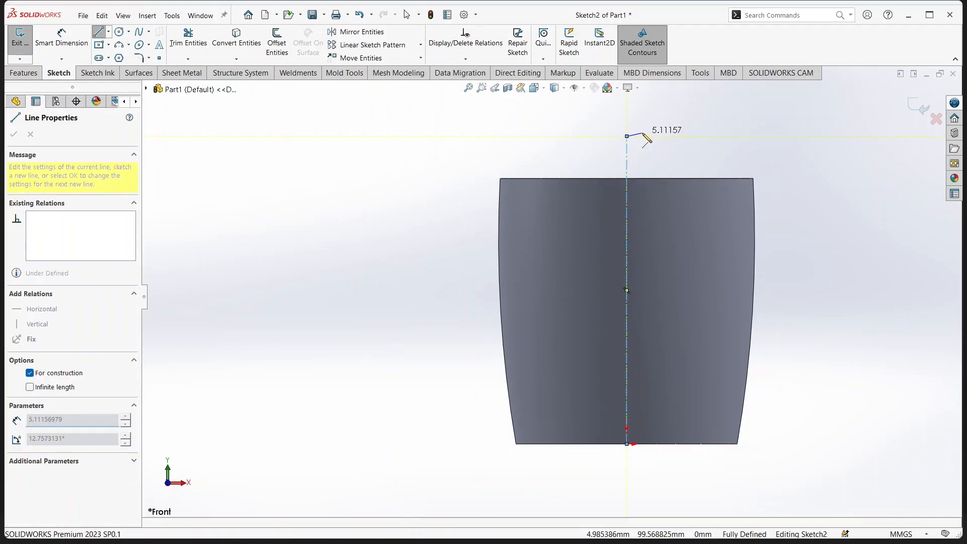
{"action": "right_click", "coordinate": [645, 135]}
{"action": "left_click", "coordinate": [666, 142]}
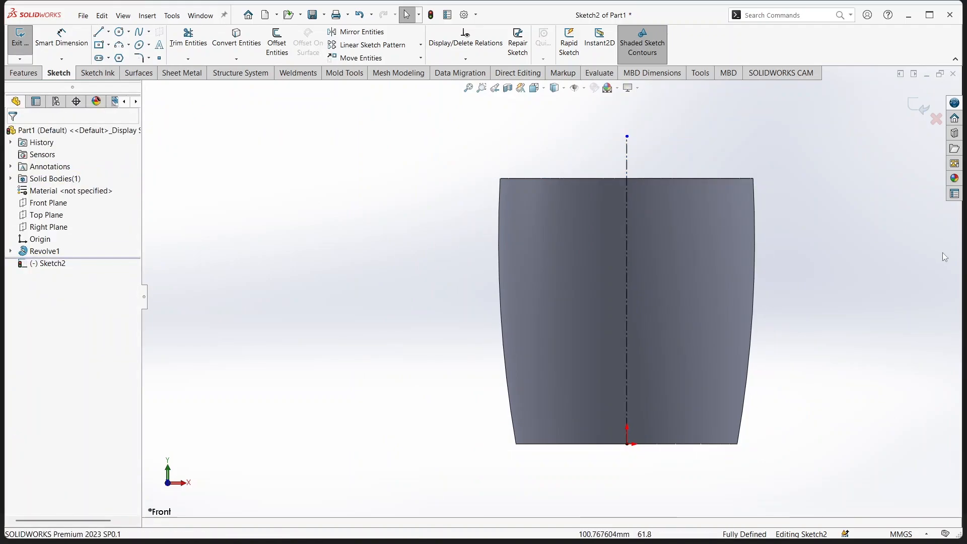
- Draw a horizontal line about 35 mm long from the centerline along the mug's top edge, ending short of the outer wall
{"action": "left_click", "coordinate": [100, 34]}
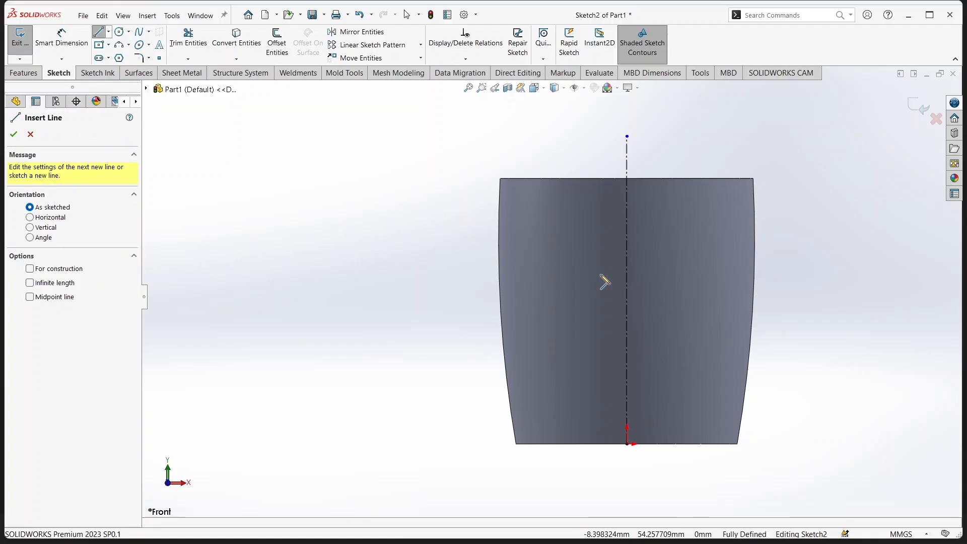
{"action": "left_click", "coordinate": [628, 178]}
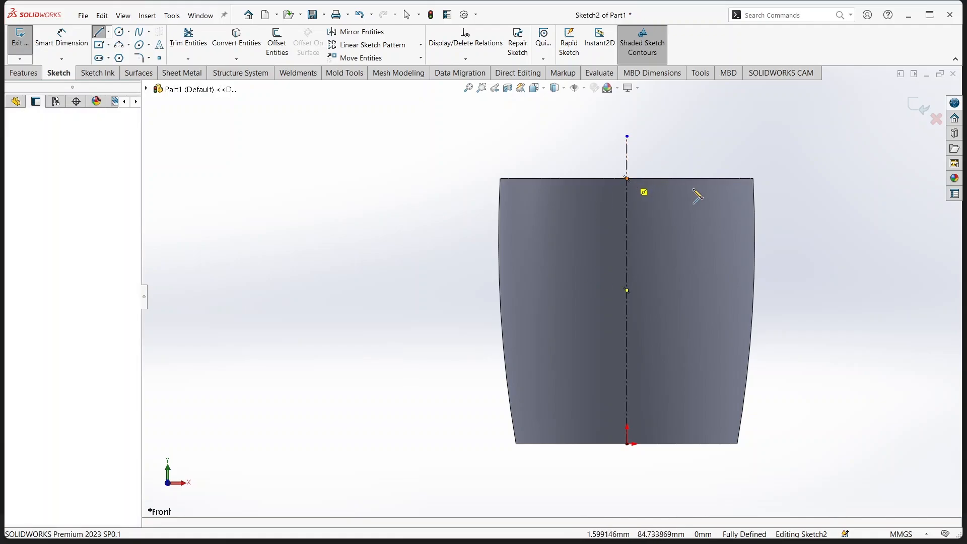
{"action": "left_click", "coordinate": [737, 179]}
{"action": "right_click", "coordinate": [715, 153]}
{"action": "left_click", "coordinate": [726, 159]}
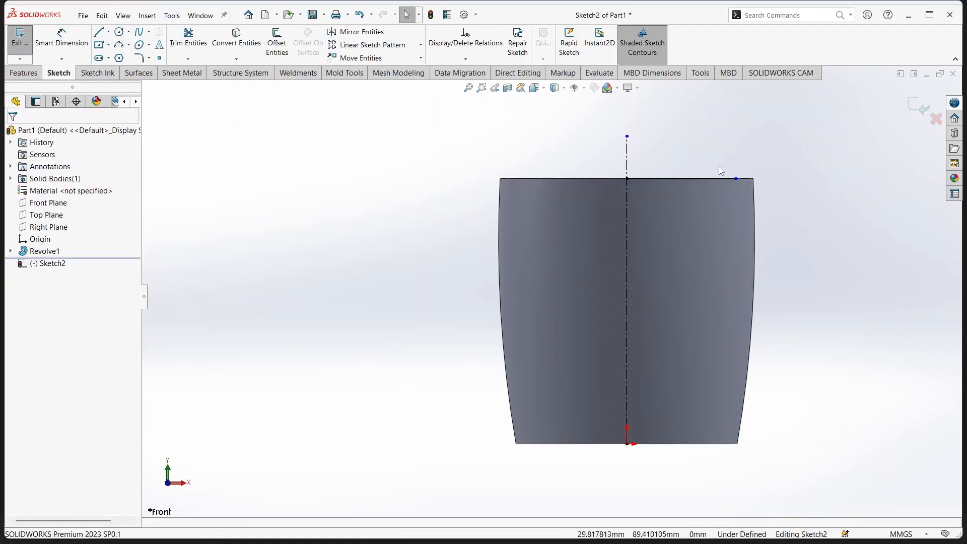
- Draw a horizontal line about 28 mm long from the centerline, about 6 mm above the base, for the inner floor
{"action": "key", "text": "l"}
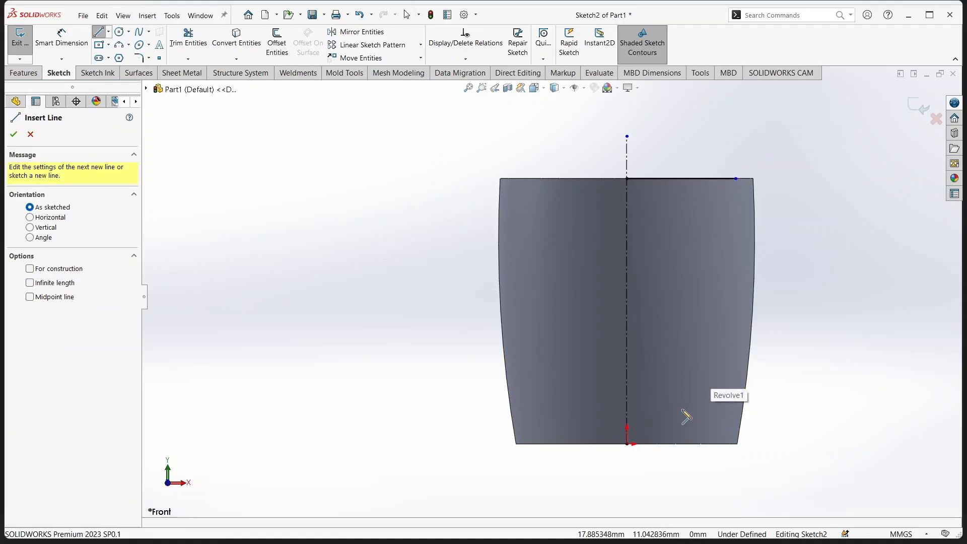
{"action": "left_click", "coordinate": [628, 426]}
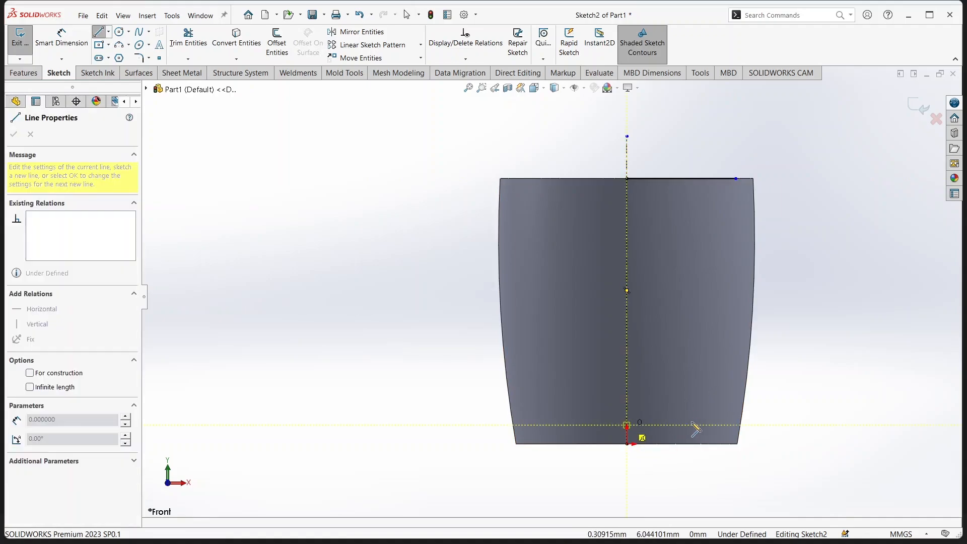
{"action": "left_click", "coordinate": [717, 426]}
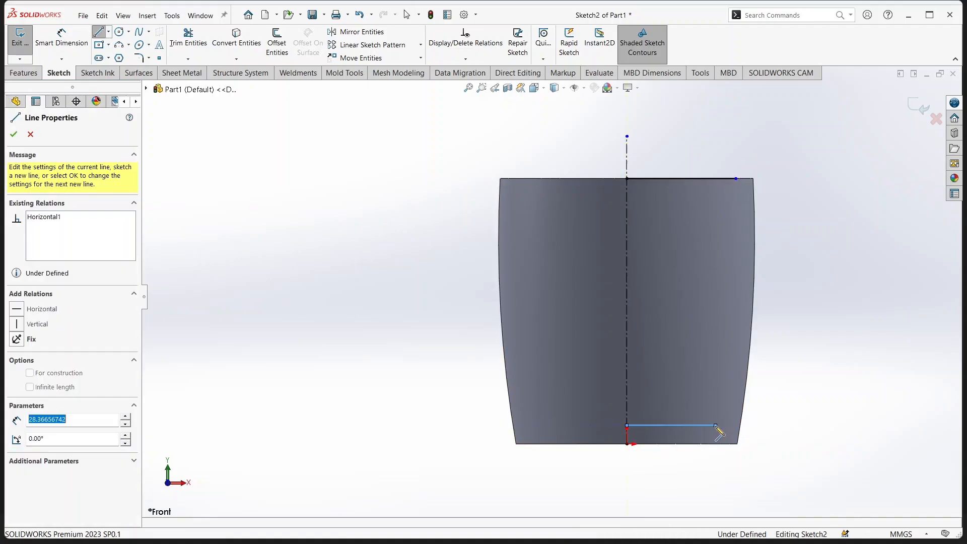
{"action": "right_click", "coordinate": [716, 391]}
{"action": "left_click", "coordinate": [721, 394]}
- Outline the base recess below the inner floor with a horizontal line, a 45-degree slanted line and a bottom line back to the origin
{"action": "key", "text": "l"}
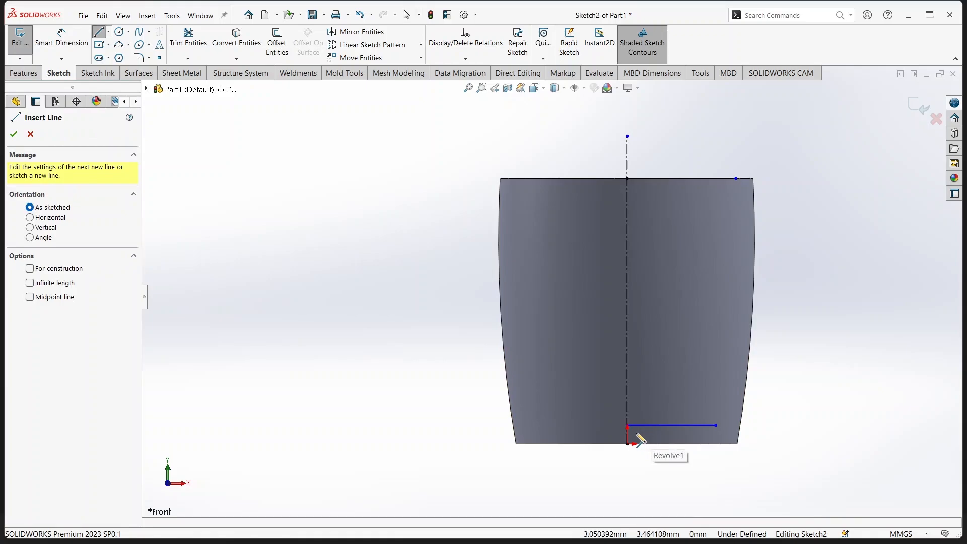
{"action": "left_click", "coordinate": [628, 434]}
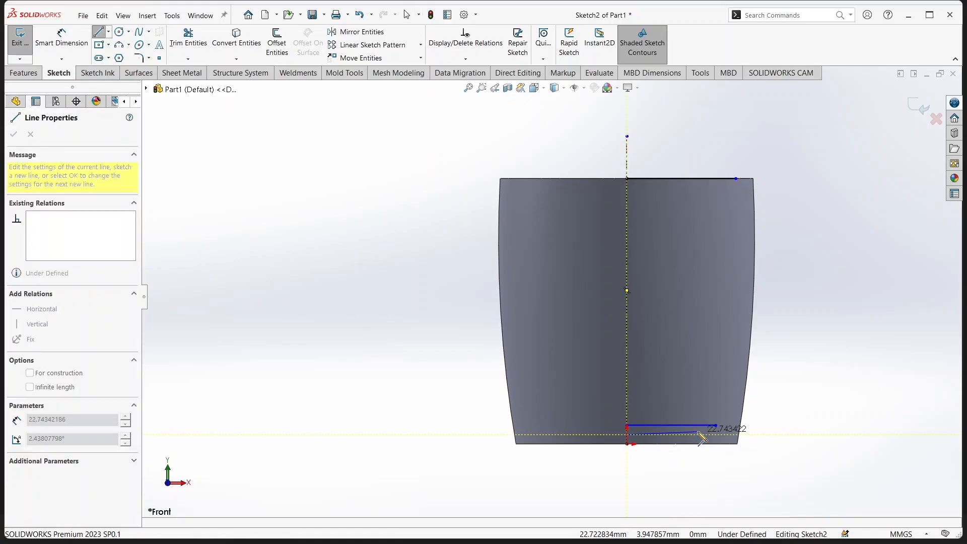
{"action": "left_click", "coordinate": [710, 435]}
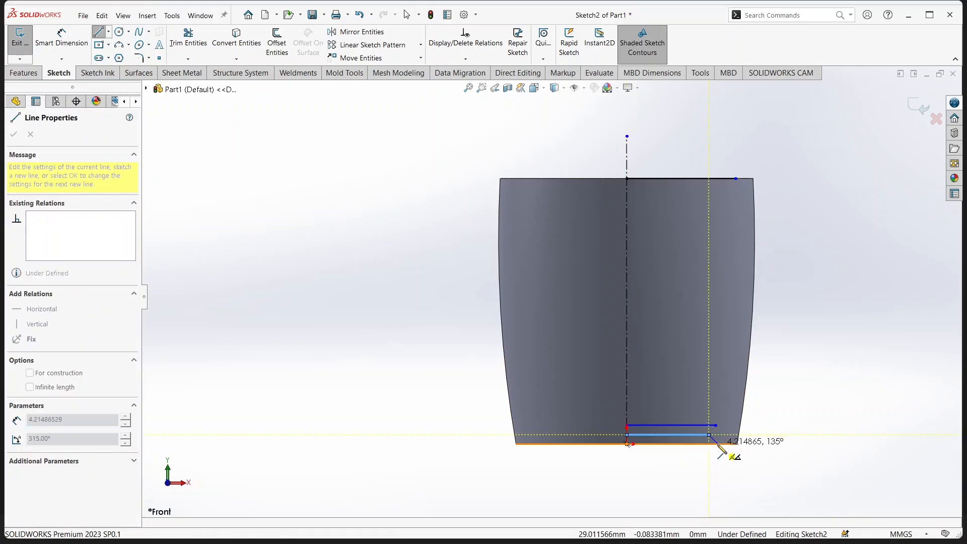
{"action": "left_click", "coordinate": [717, 444]}
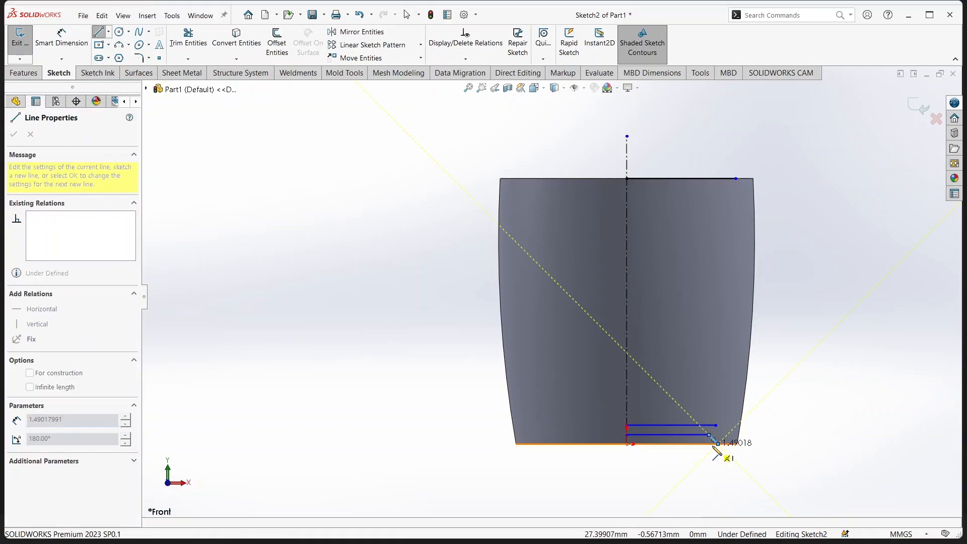
{"action": "left_click", "coordinate": [627, 444]}
{"action": "right_click", "coordinate": [670, 465]}
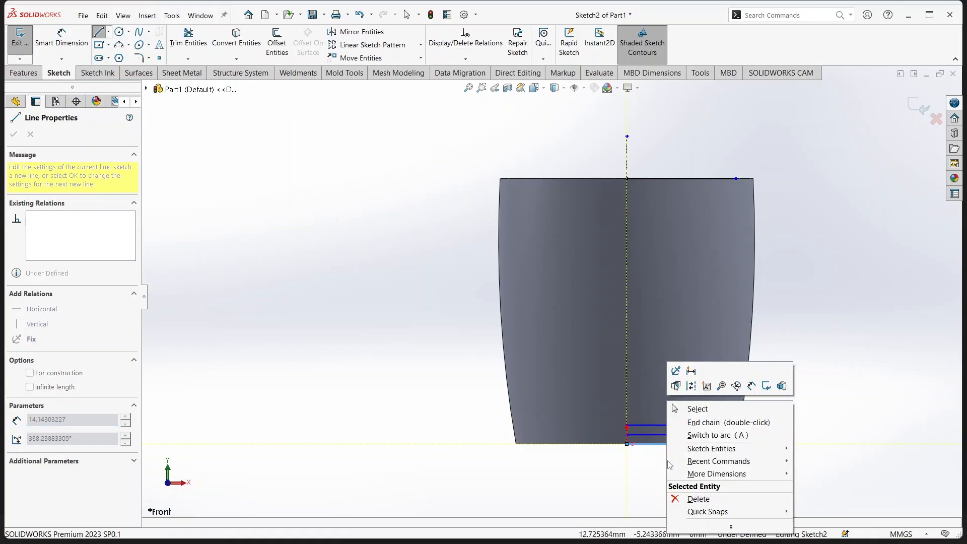
{"action": "left_click", "coordinate": [704, 410]}
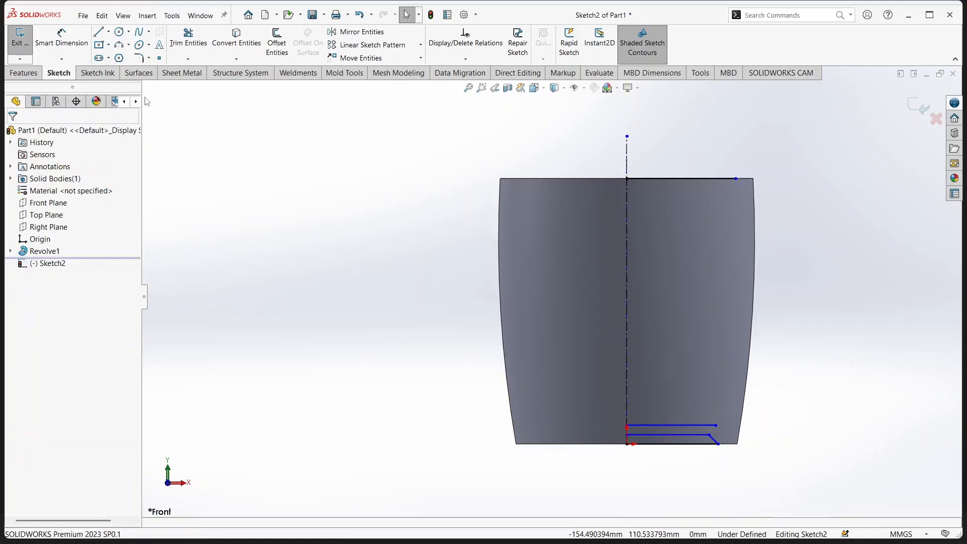
- Connect the outer ends of the top line and inner floor line with an outward-bulging three-point arc of about 160 mm radius
{"action": "left_click", "coordinate": [119, 48]}
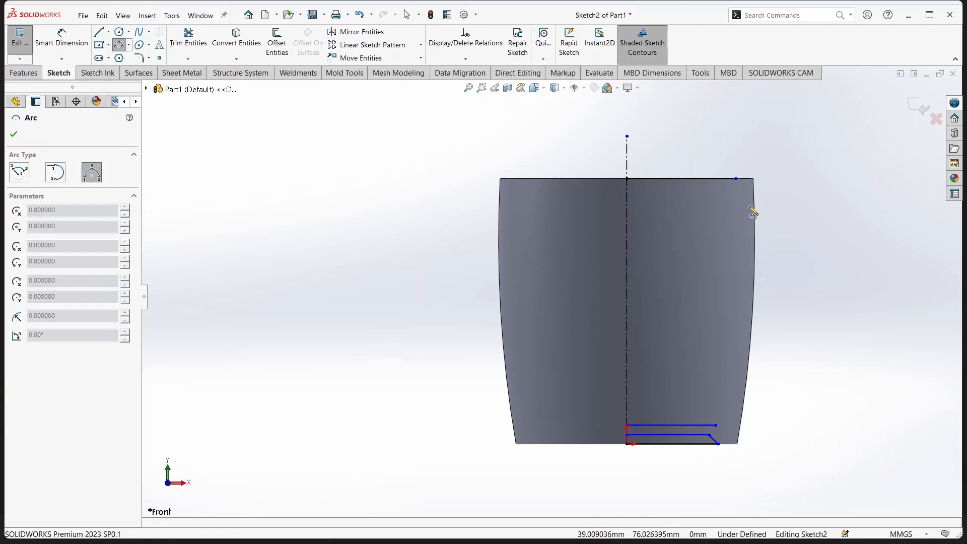
{"action": "left_click", "coordinate": [736, 178]}
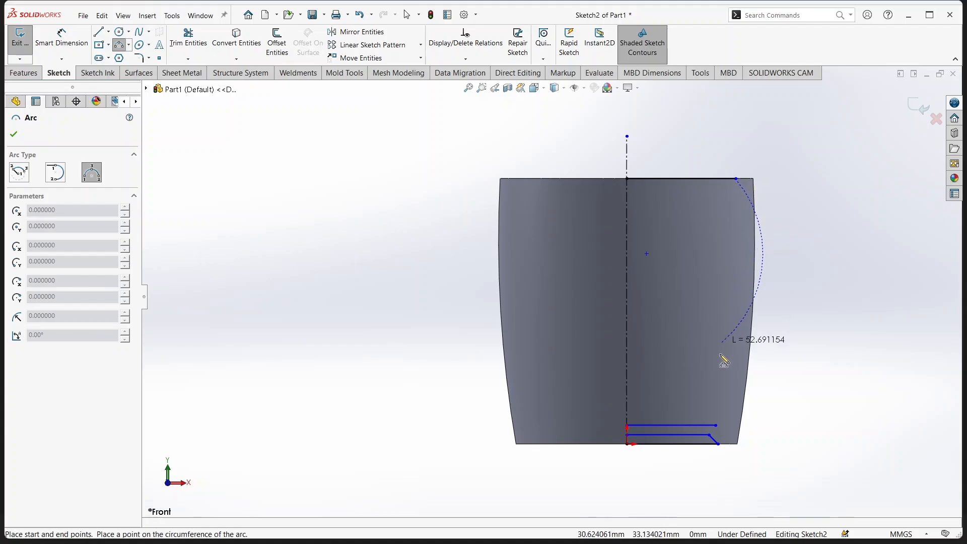
{"action": "left_click", "coordinate": [716, 425]}
{"action": "left_click", "coordinate": [742, 321]}
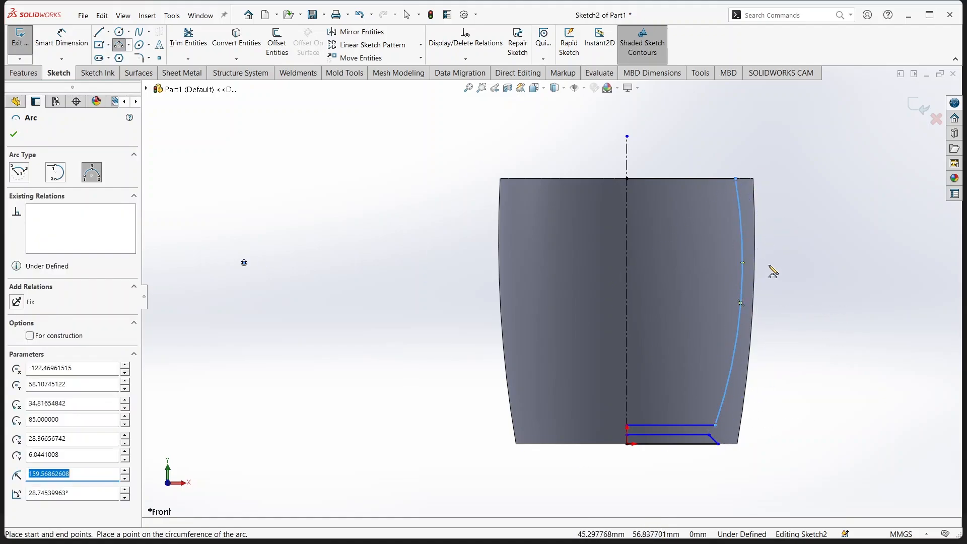
{"action": "right_click", "coordinate": [794, 236]}
{"action": "left_click", "coordinate": [813, 242]}
- Dimension the cavity's upper diameter across the centerline as 76 mm
{"action": "key", "text": "d"}
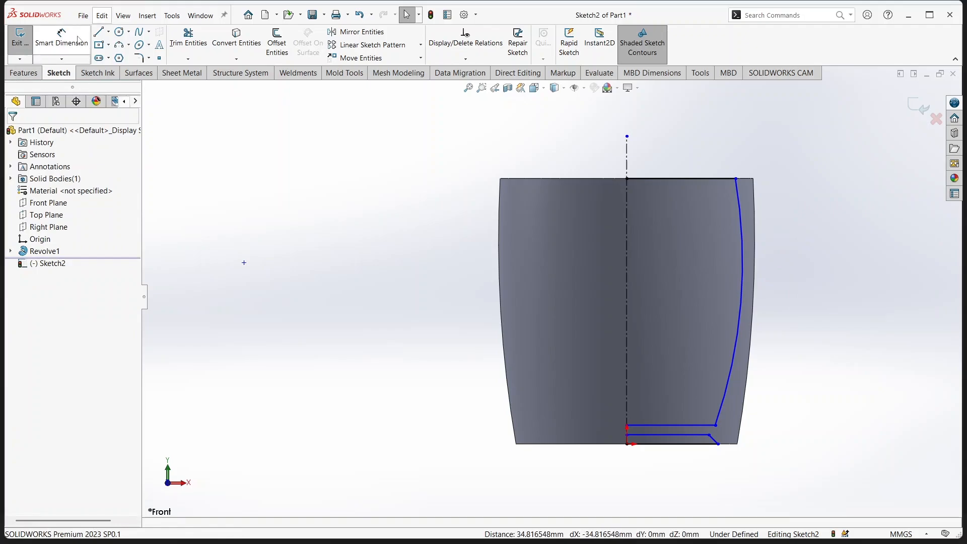
{"action": "left_click", "coordinate": [736, 179]}
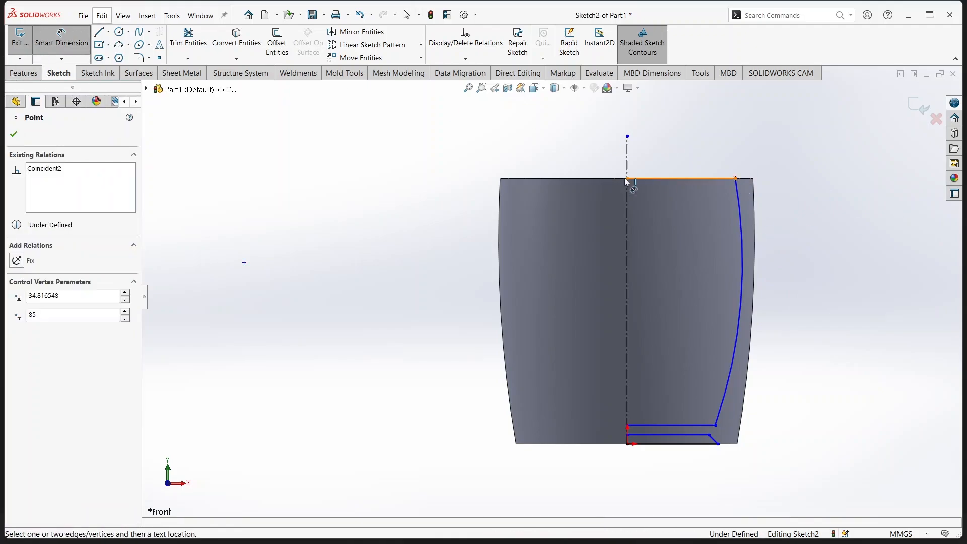
{"action": "left_click", "coordinate": [628, 209]}
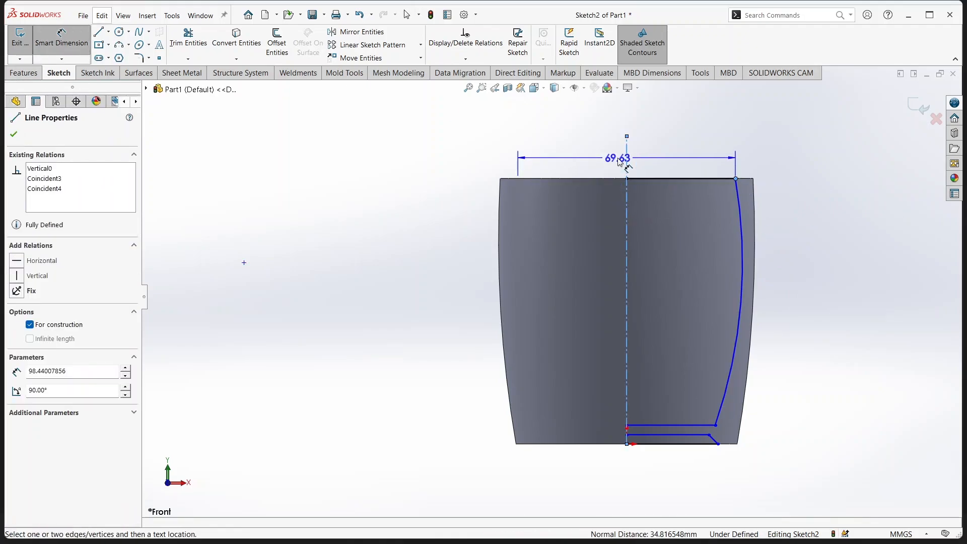
{"action": "left_click", "coordinate": [616, 157]}
{"action": "type", "text": "76"}
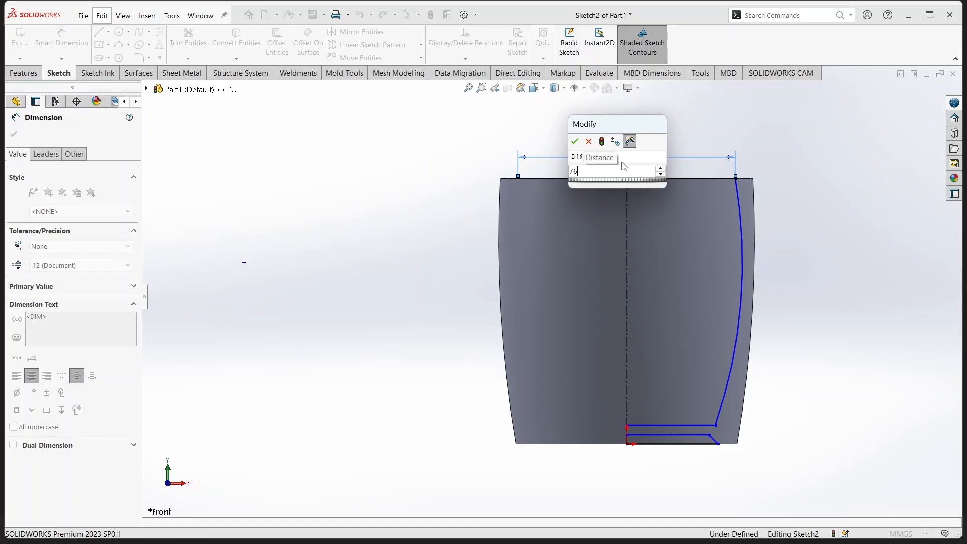
{"action": "key", "text": "Return"}
- Dimension the inner floor's diameter across the centerline as 58 mm
{"action": "left_click", "coordinate": [725, 426]}
{"action": "left_click", "coordinate": [627, 368]}
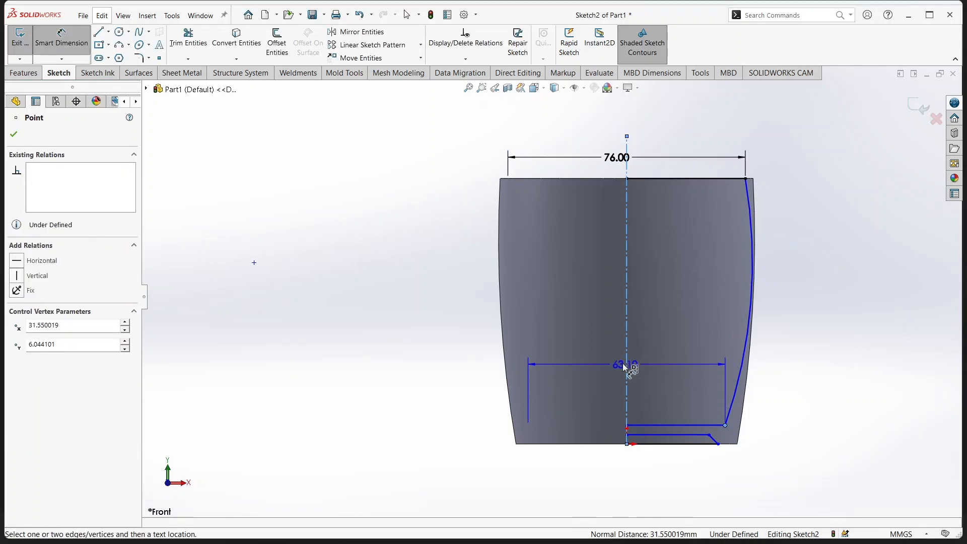
{"action": "left_click", "coordinate": [621, 365]}
{"action": "type", "text": "58"}
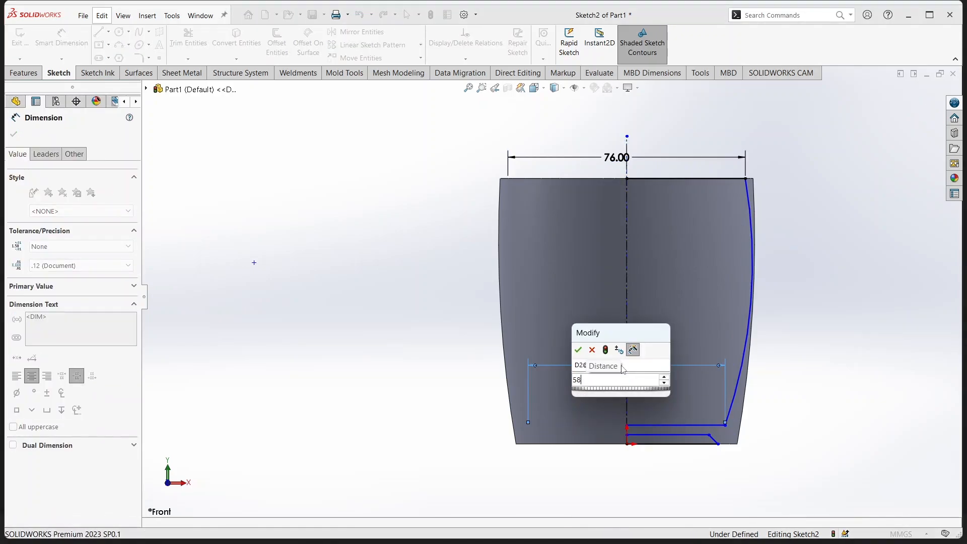
{"action": "key", "text": "Return"}
- Dimension the vertical distance between the inner floor line and the bottom line as 4.2 mm
{"action": "left_click", "coordinate": [668, 444]}
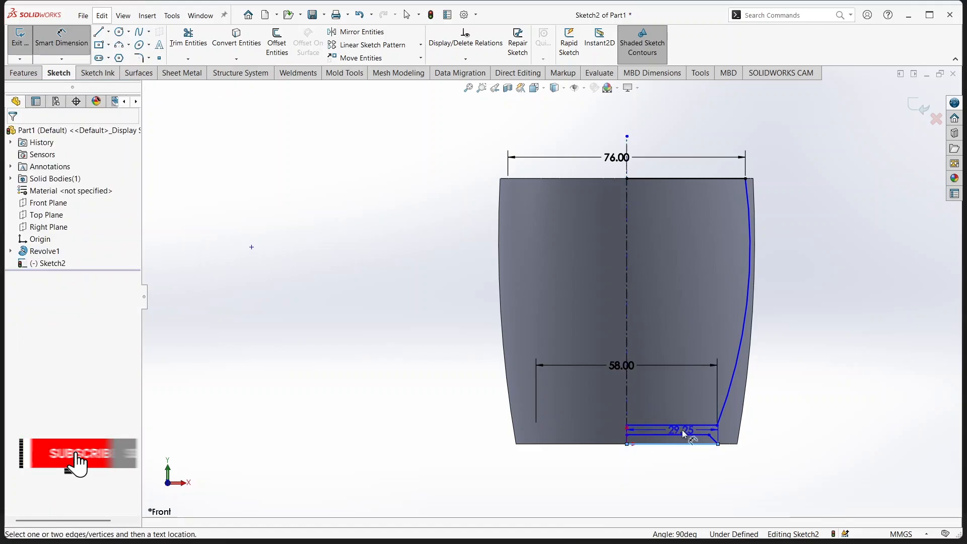
{"action": "left_click", "coordinate": [672, 426]}
{"action": "left_click", "coordinate": [696, 444]}
{"action": "left_click", "coordinate": [783, 441]}
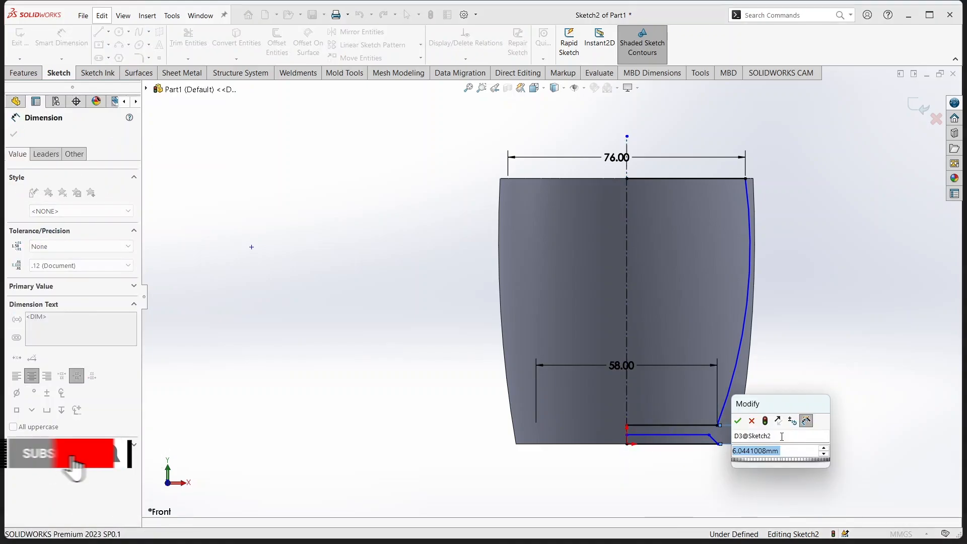
{"action": "type", "text": "4.2"}
{"action": "key", "text": "Return"}
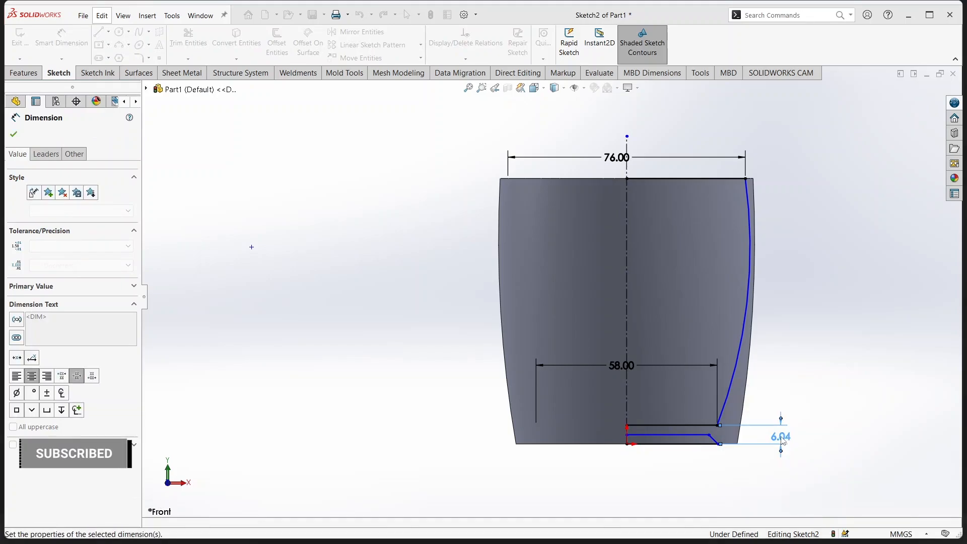
- Dimension the vertical distance between the inner floor line and the base recess's upper line as 2.5 mm
{"action": "scroll", "coordinate": [695, 436], "scroll_direction": "down", "scroll_amount": 3}
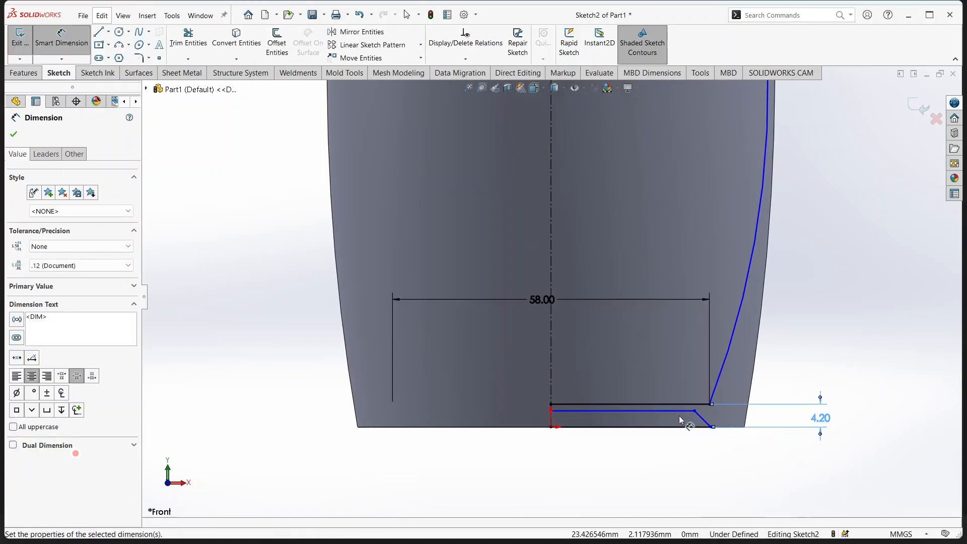
{"action": "left_click", "coordinate": [679, 410]}
{"action": "left_click", "coordinate": [679, 404]}
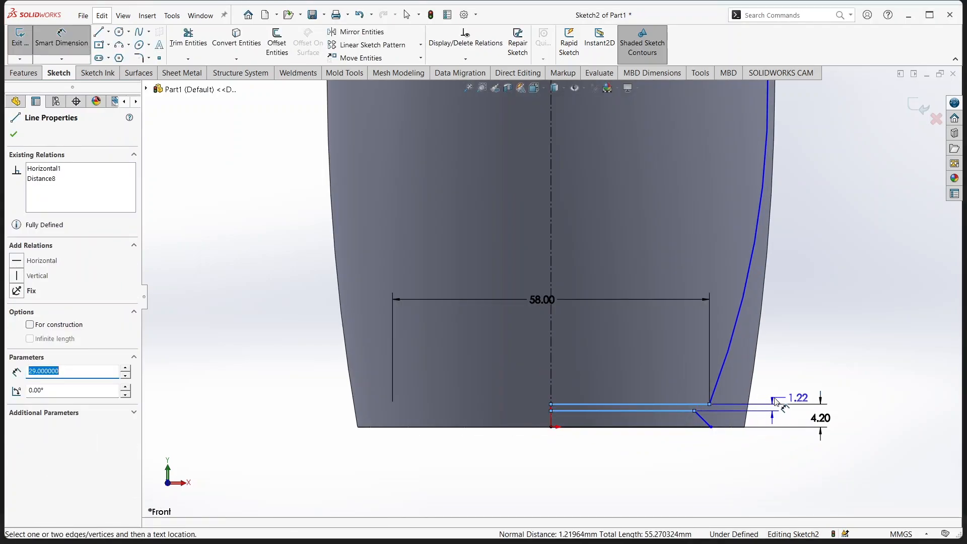
{"action": "left_click", "coordinate": [781, 403]}
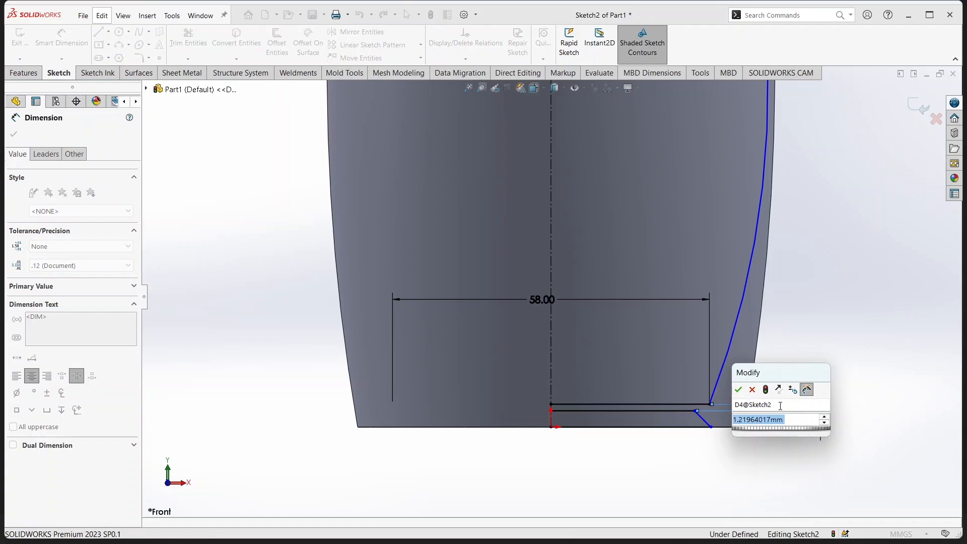
{"action": "type", "text": "2.5"}
{"action": "key", "text": "Return"}
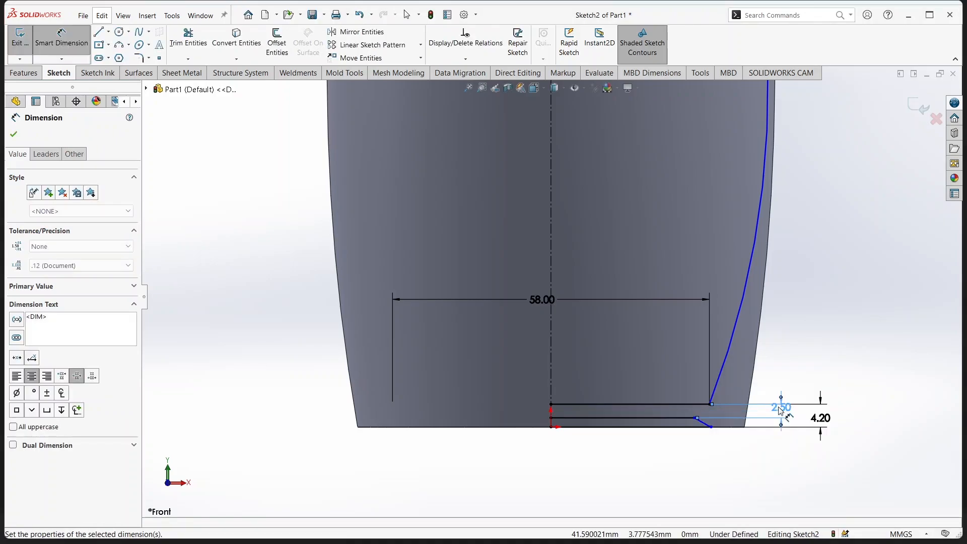
- Dimension the base recess's lower diameter across the centerline as 60 mm
{"action": "left_click", "coordinate": [712, 428]}
{"action": "left_click", "coordinate": [551, 391]}
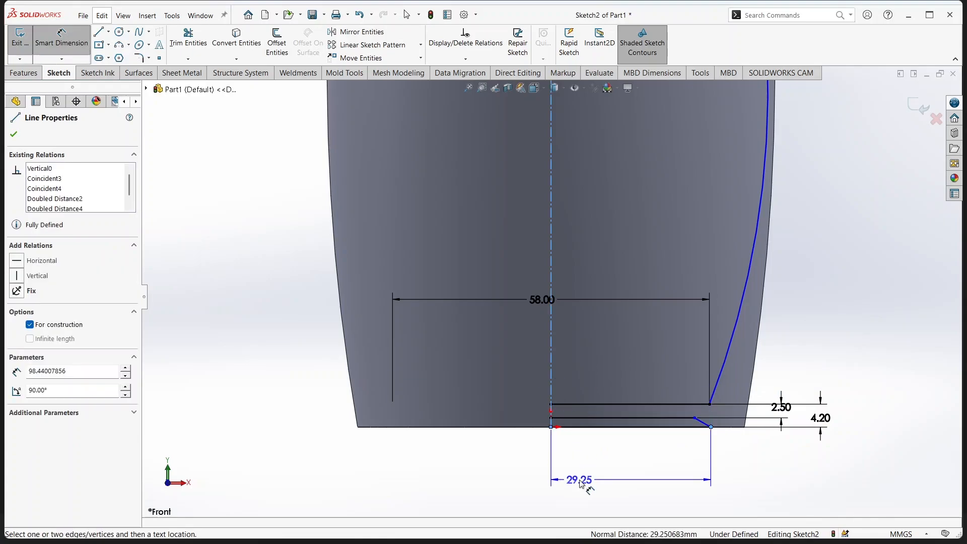
{"action": "left_click", "coordinate": [544, 473]}
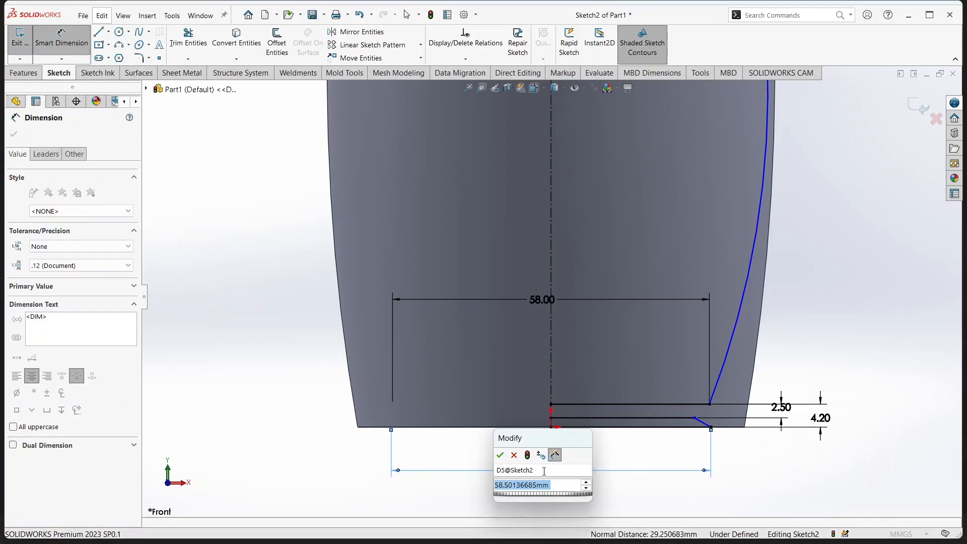
{"action": "type", "text": "60"}
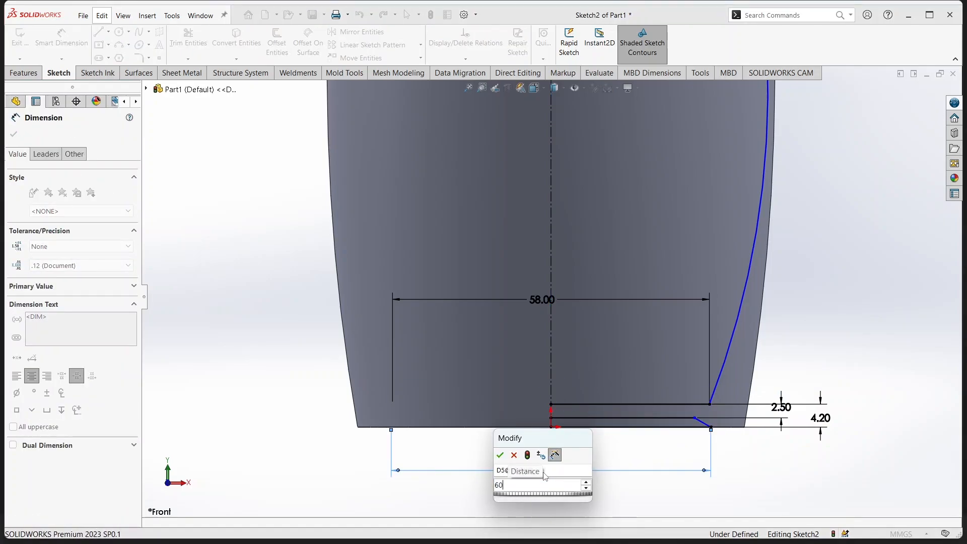
{"action": "key", "text": "Return"}
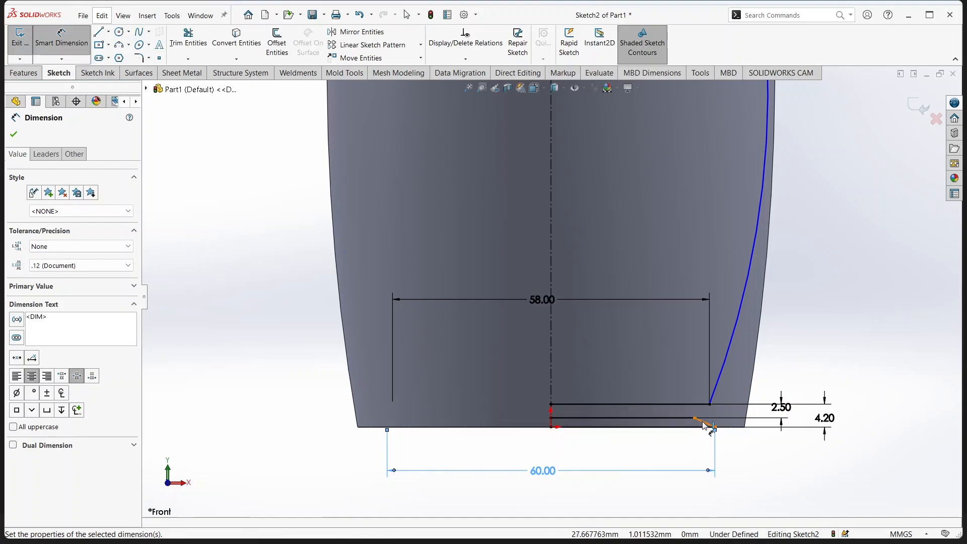
- Dimension the angle between the recess's slanted line and the centerline as 75.6/2 degrees
{"action": "left_click", "coordinate": [654, 418]}
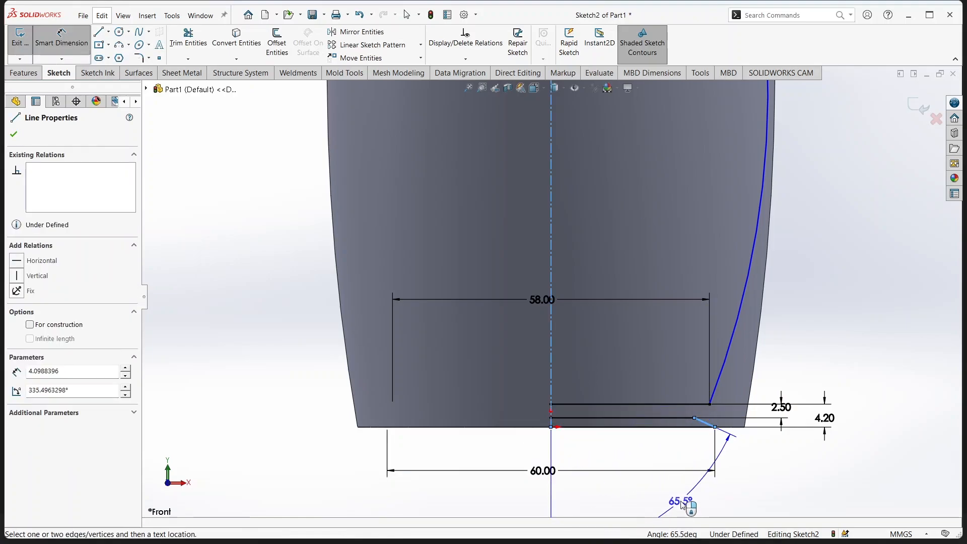
{"action": "left_click", "coordinate": [683, 504]}
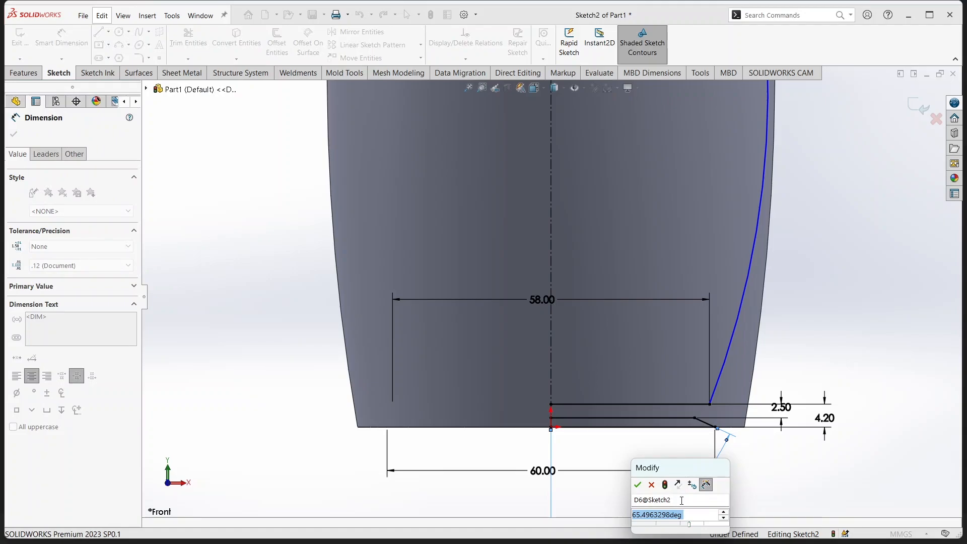
{"action": "type", "text": "75"}
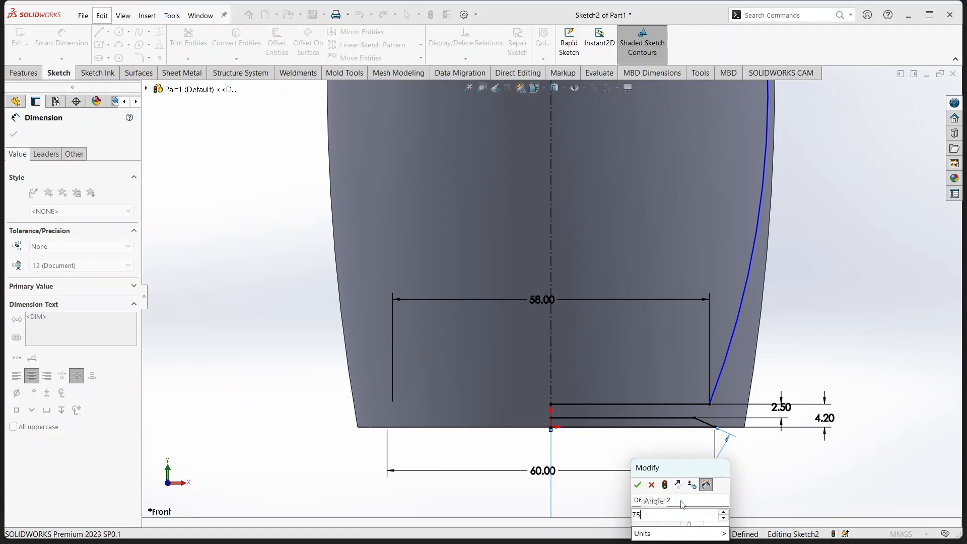
{"action": "type", "text": ".6/2"}
{"action": "key", "text": "Return"}
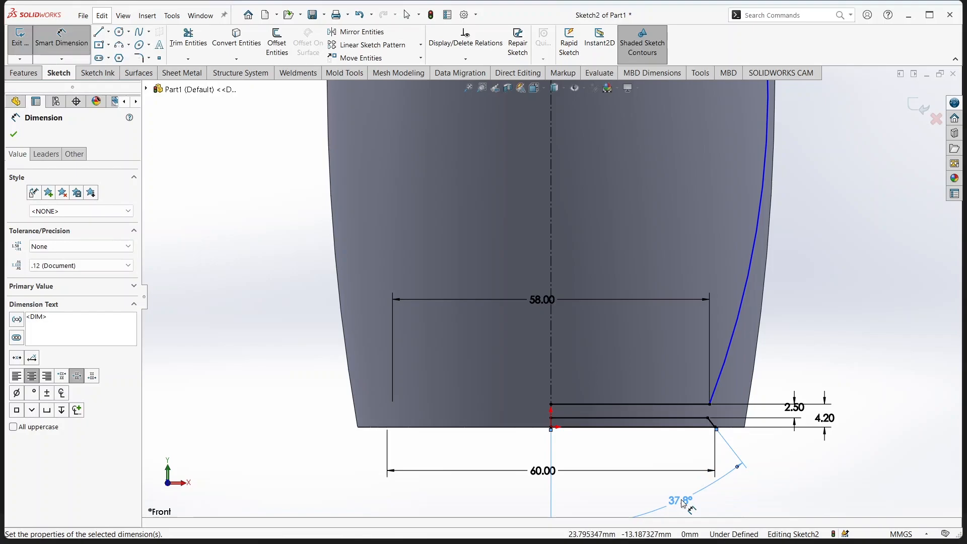
- Dimension the cavity's side arc with a 300 mm radius and exit the sketch
{"action": "left_click", "coordinate": [747, 300]}
{"action": "left_click", "coordinate": [828, 287]}
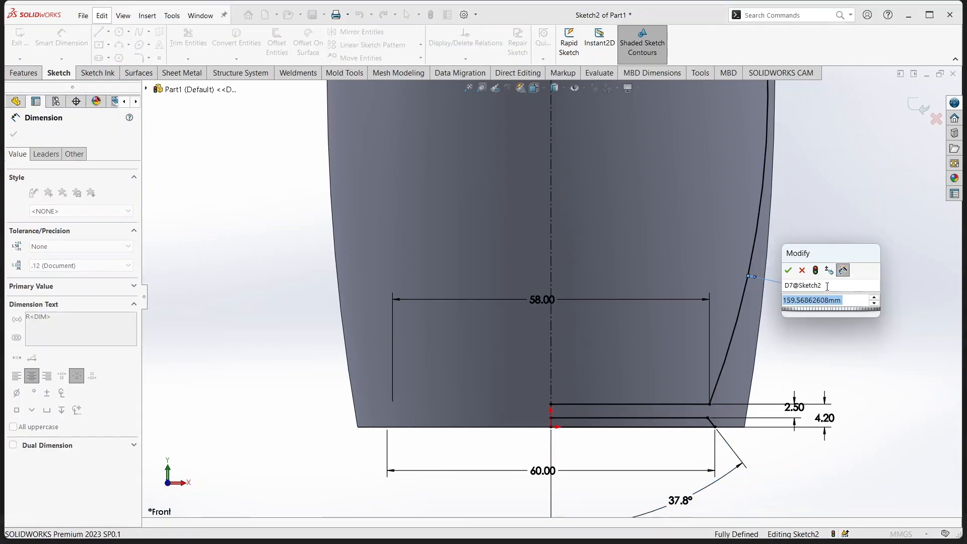
{"action": "type", "text": "300"}
{"action": "key", "text": "Return"}
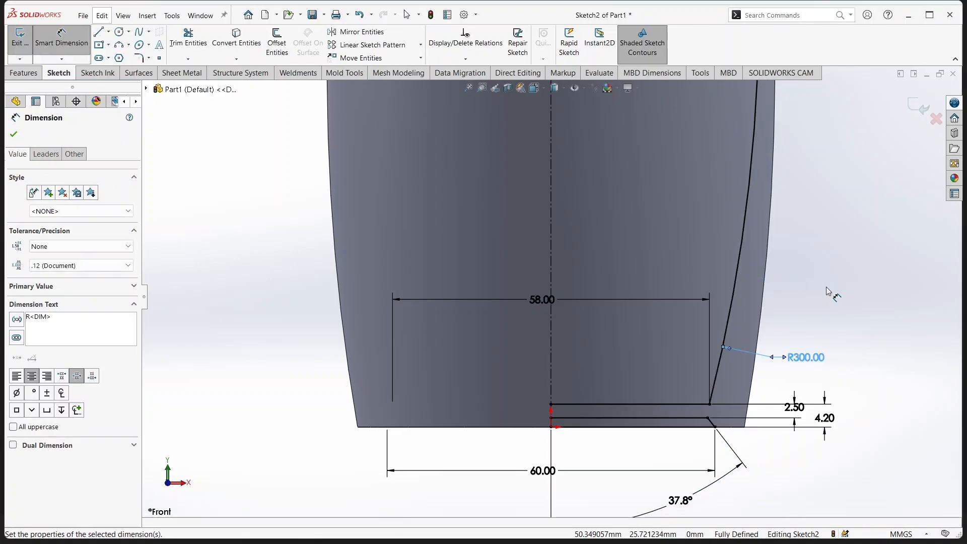
{"action": "key", "text": "z"}
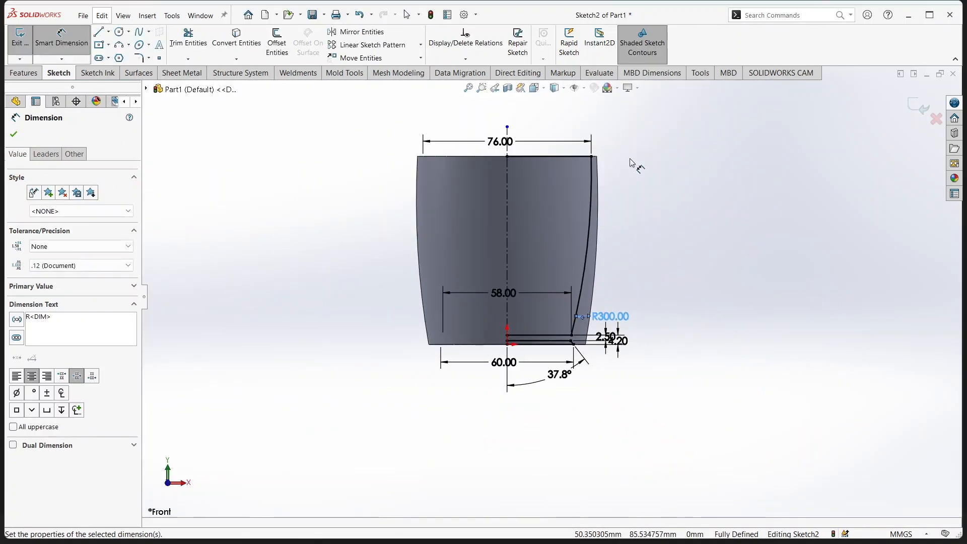
{"action": "left_click", "coordinate": [20, 37]}
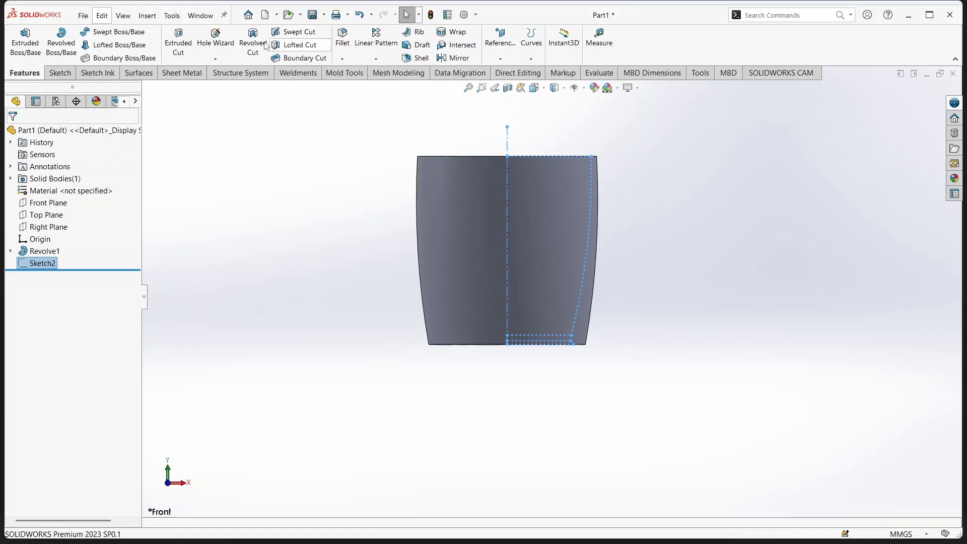
- Create a 360-degree revolved cut without thin feature, using the cavity and base recess regions as contours
{"action": "left_click", "coordinate": [254, 42]}
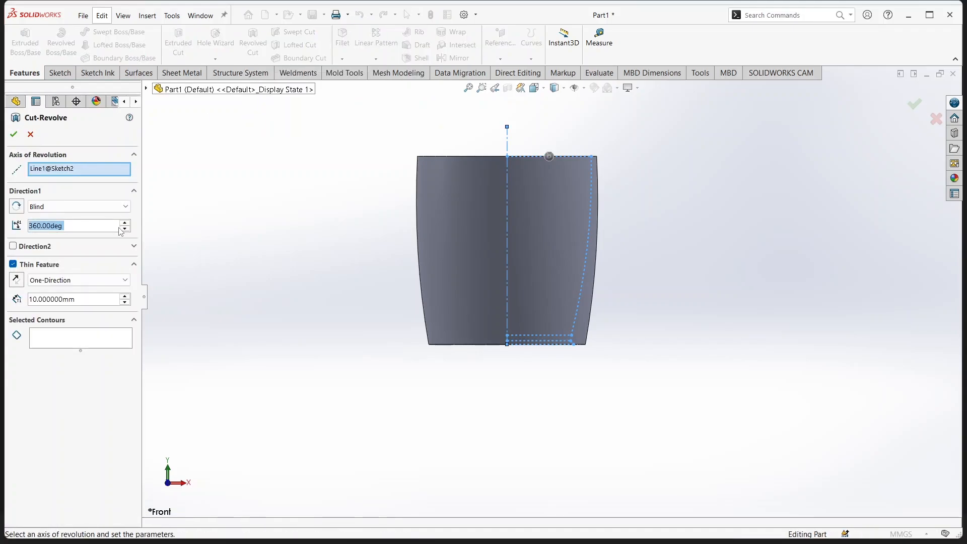
{"action": "left_click", "coordinate": [13, 265]}
{"action": "left_click", "coordinate": [70, 309]}
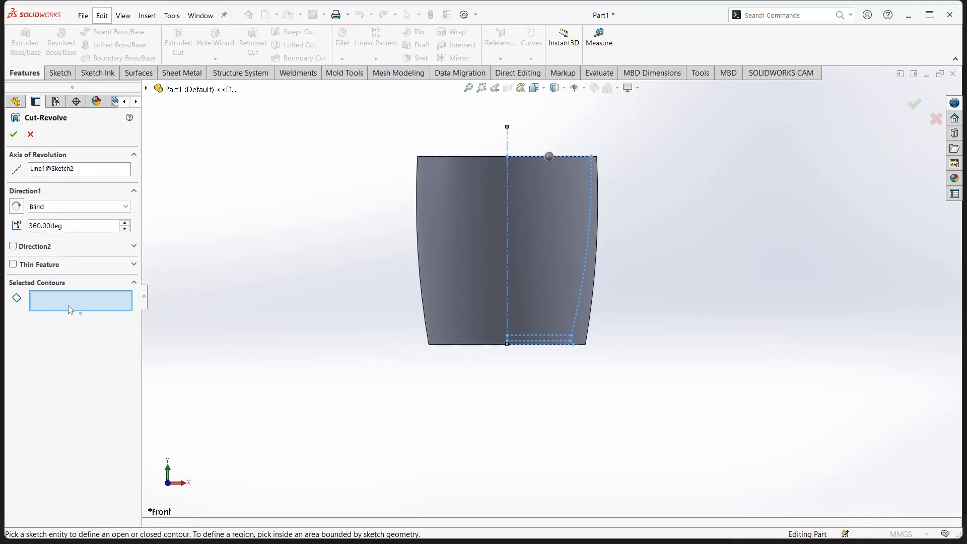
{"action": "left_click", "coordinate": [556, 242]}
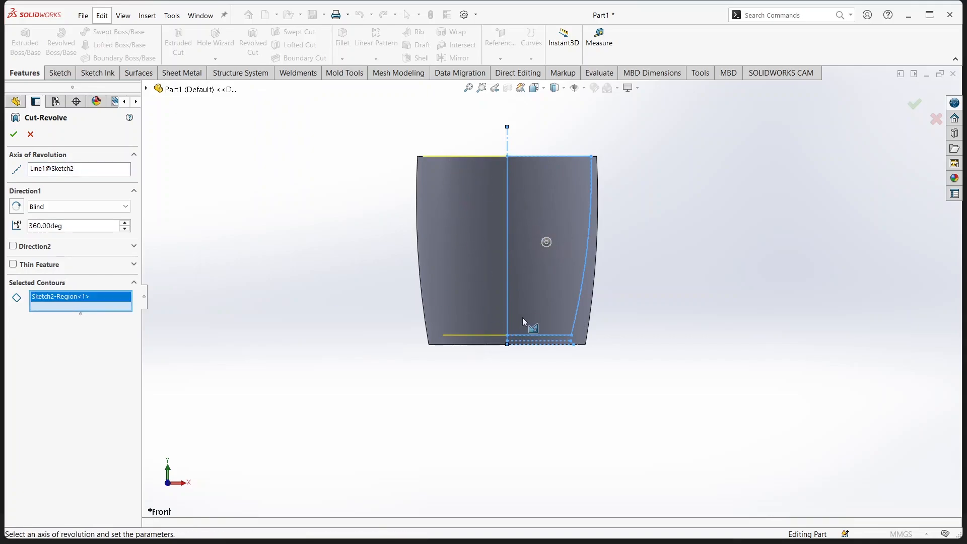
{"action": "scroll", "coordinate": [523, 319], "scroll_direction": "down", "scroll_amount": 8}
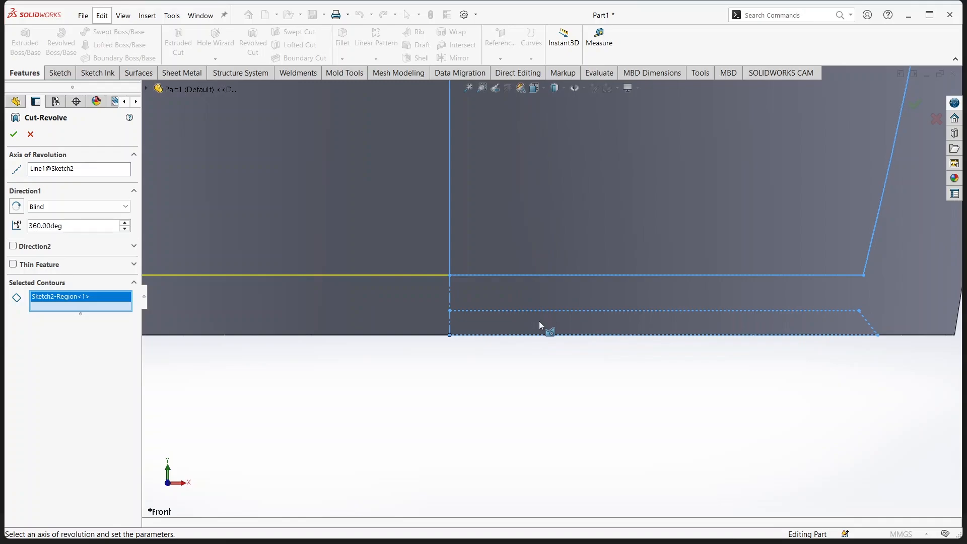
{"action": "left_click", "coordinate": [539, 322]}
{"action": "scroll", "coordinate": [408, 315], "scroll_direction": "up", "scroll_amount": 6}
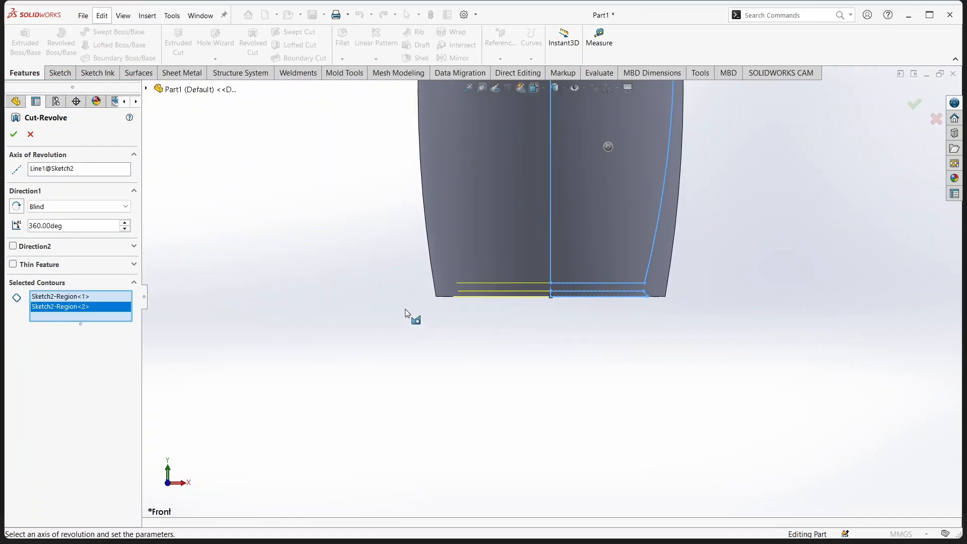
{"action": "scroll", "coordinate": [560, 292], "scroll_direction": "up", "scroll_amount": 5}
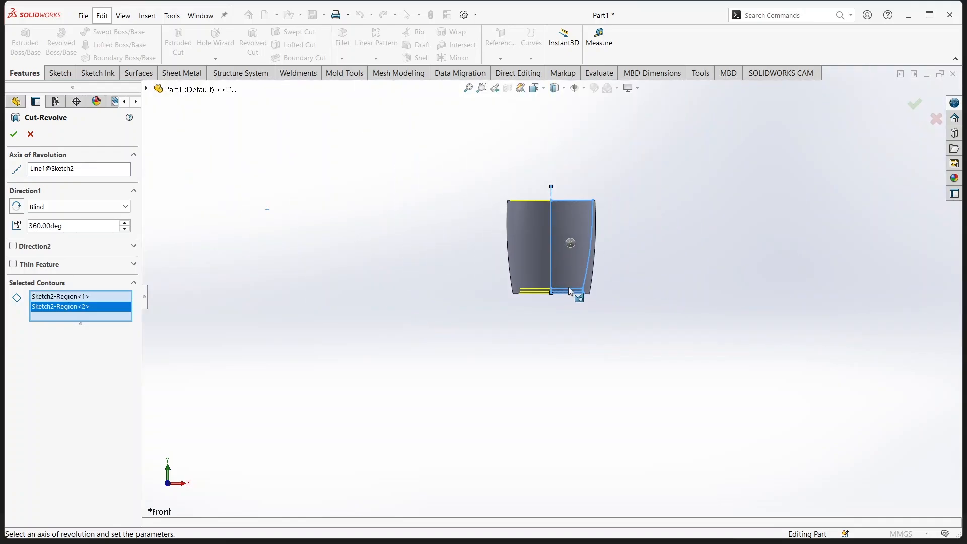
{"action": "left_click", "coordinate": [907, 96]}
{"action": "middle_click_drag", "start_coordinate": [728, 153], "coordinate": [671, 77]}
{"action": "middle_click_drag", "start_coordinate": [727, 252], "coordinate": [682, 150]}
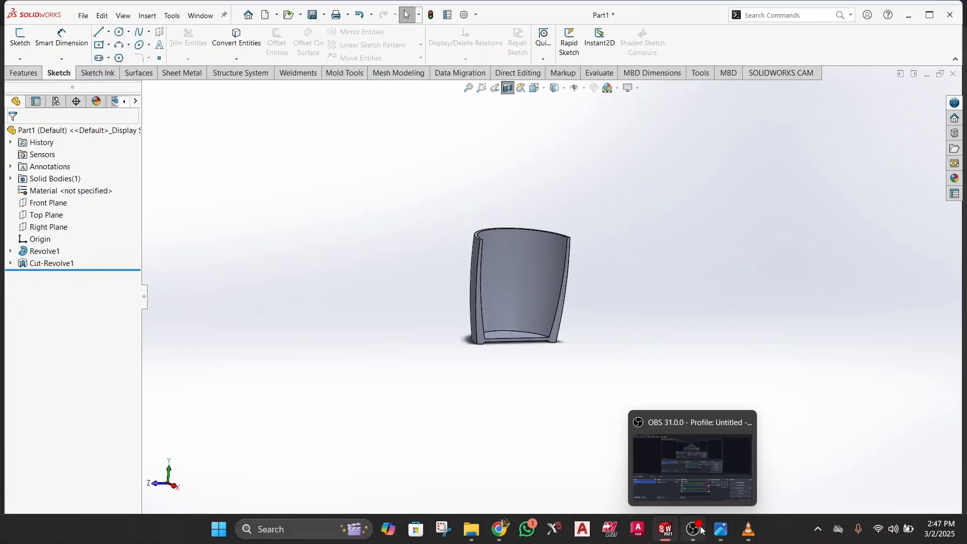
- Check the fillet radii in the Mug.png drawing and start a 1 mm multi-radius fillet on both rim edges, the inner floor edge and outer base edge
{"action": "left_click", "coordinate": [722, 531]}
{"action": "scroll", "coordinate": [566, 481], "scroll_direction": "up", "scroll_amount": 6}
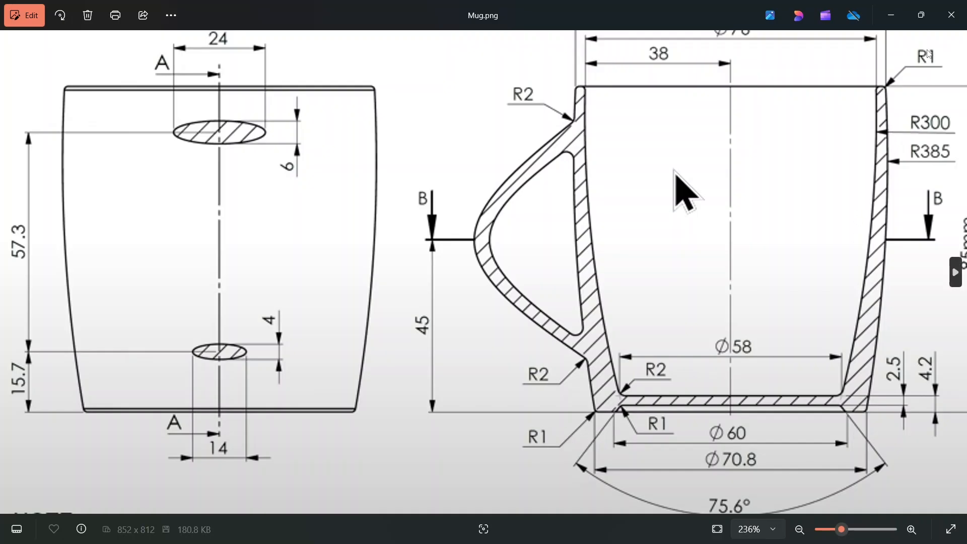
{"action": "left_click", "coordinate": [889, 21]}
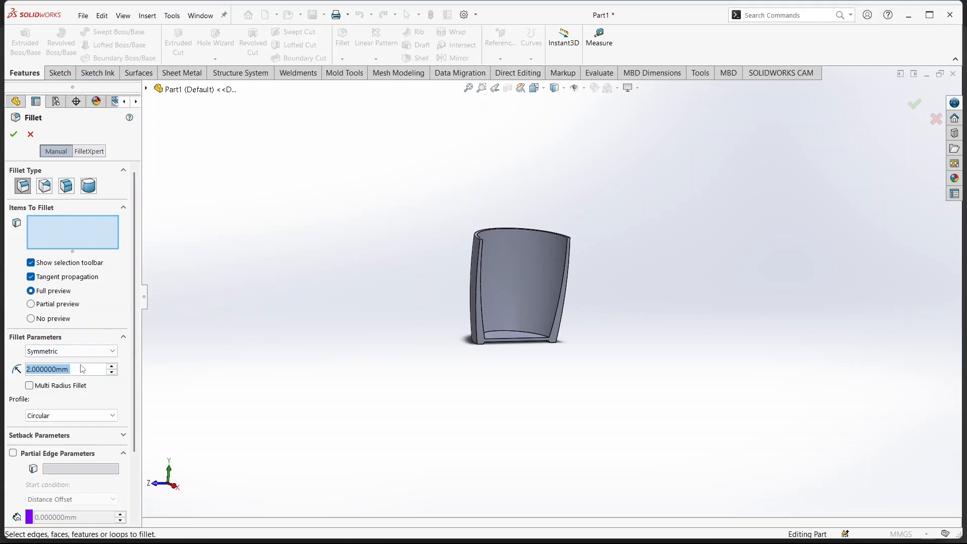
{"action": "type", "text": "1"}
{"action": "key", "text": "Return"}
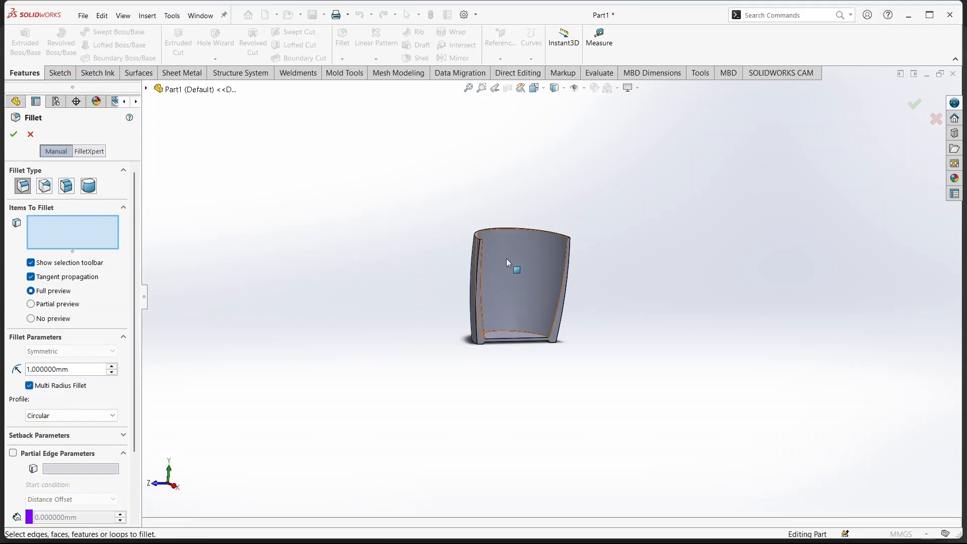
{"action": "scroll", "coordinate": [510, 265], "scroll_direction": "up", "scroll_amount": 5}
{"action": "left_click", "coordinate": [462, 226]}
{"action": "left_click", "coordinate": [459, 222]}
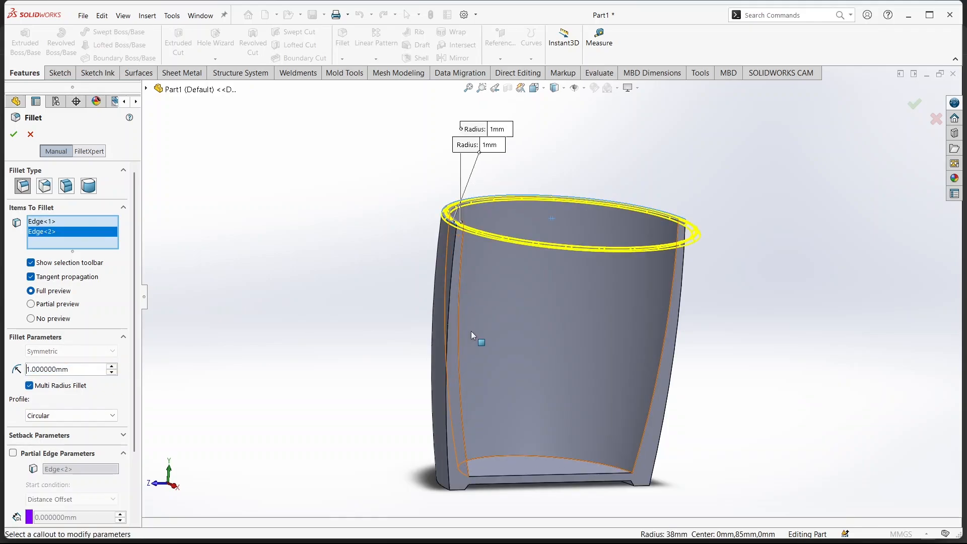
{"action": "left_click", "coordinate": [517, 455]}
{"action": "left_click", "coordinate": [455, 491]}
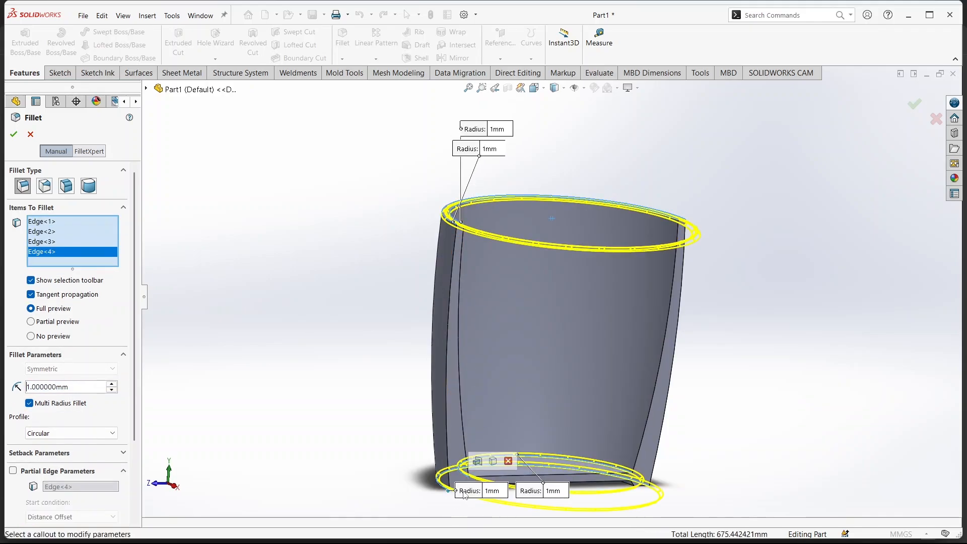
- Add the base recess's lower and upper circular edges to the 1 mm fillet selection
{"action": "scroll", "coordinate": [463, 453], "scroll_direction": "up", "scroll_amount": 5}
{"action": "scroll", "coordinate": [463, 453], "scroll_direction": "up", "scroll_amount": 3}
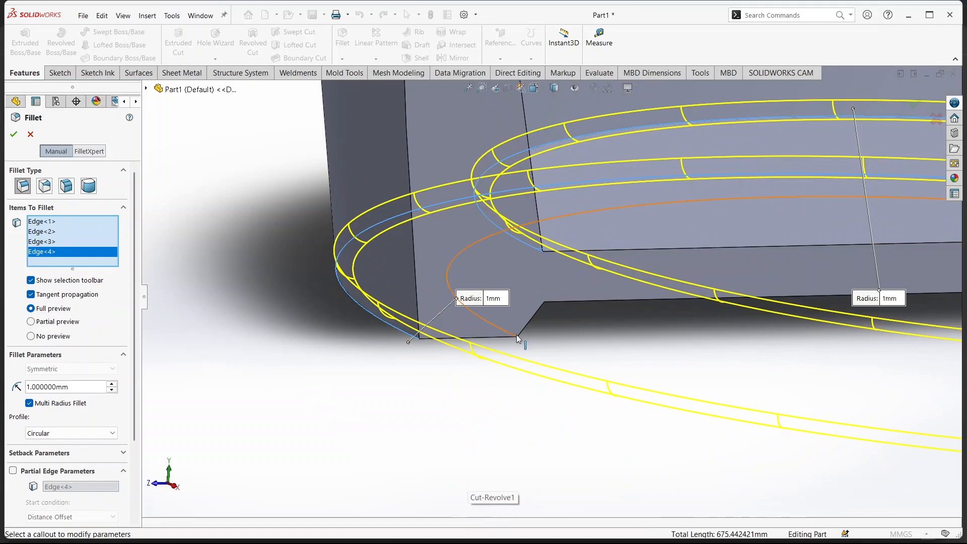
{"action": "left_click", "coordinate": [519, 333]}
{"action": "scroll", "coordinate": [530, 292], "scroll_direction": "up", "scroll_amount": 3}
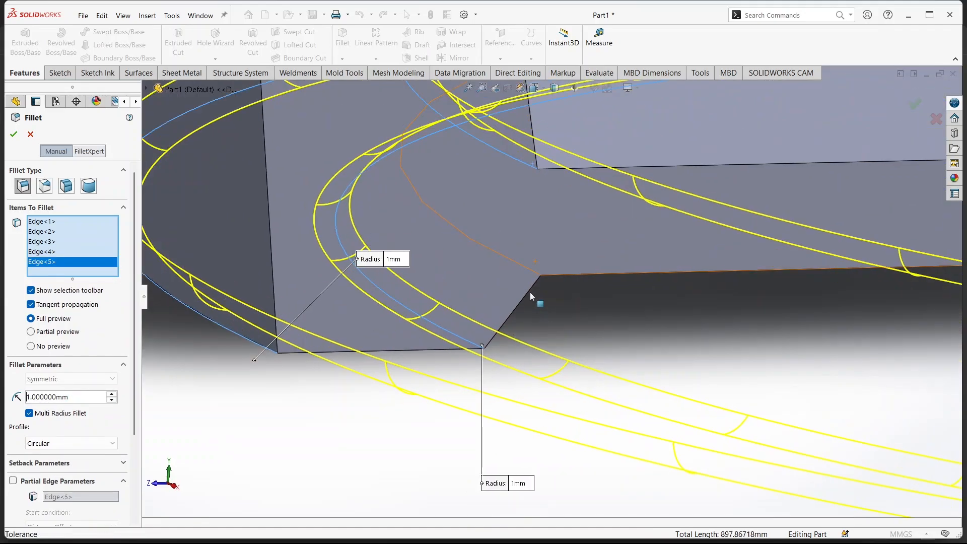
{"action": "left_click", "coordinate": [536, 273]}
{"action": "scroll", "coordinate": [534, 271], "scroll_direction": "down", "scroll_amount": 5}
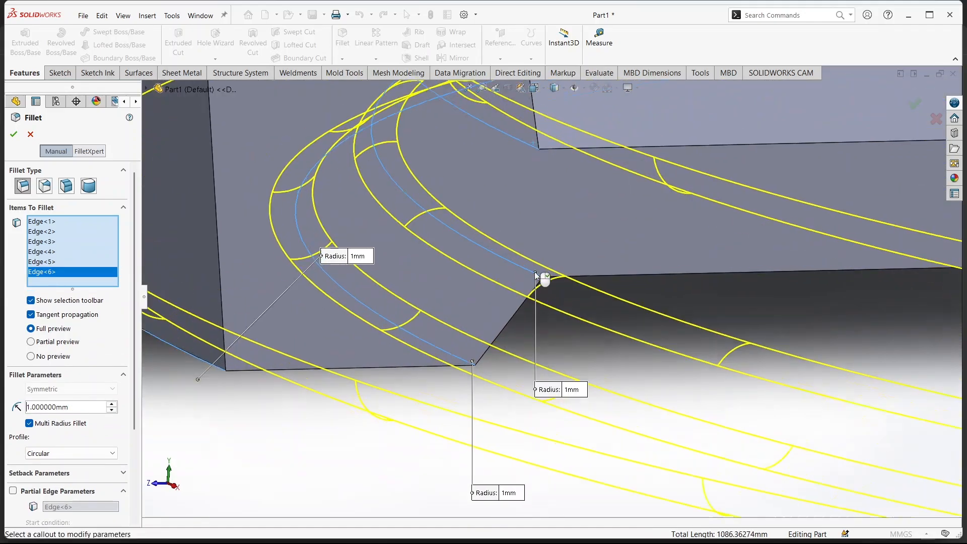
{"action": "scroll", "coordinate": [536, 267], "scroll_direction": "down", "scroll_amount": 3}
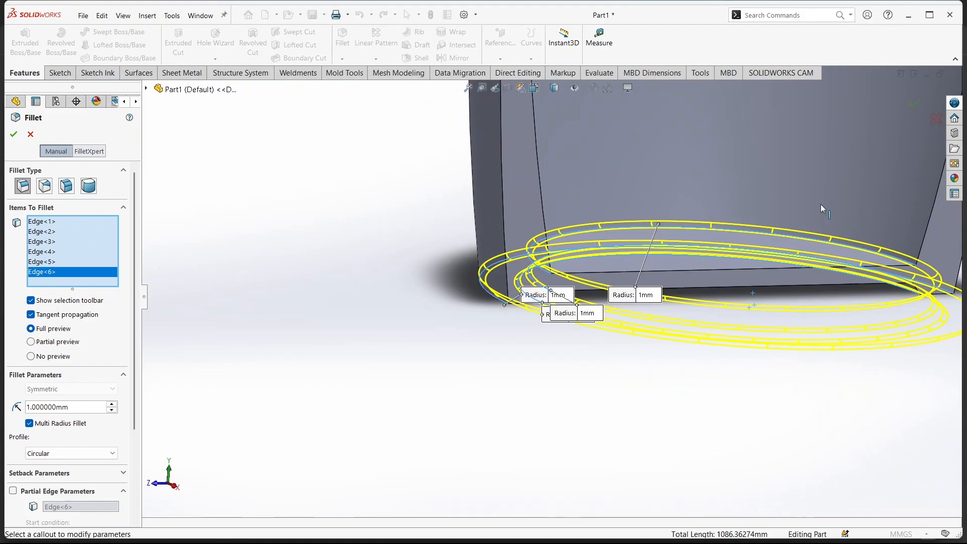
- Set the inner floor edge's fillet radius to 2 mm and accept the multi-radius fillet
{"action": "left_click", "coordinate": [648, 295]}
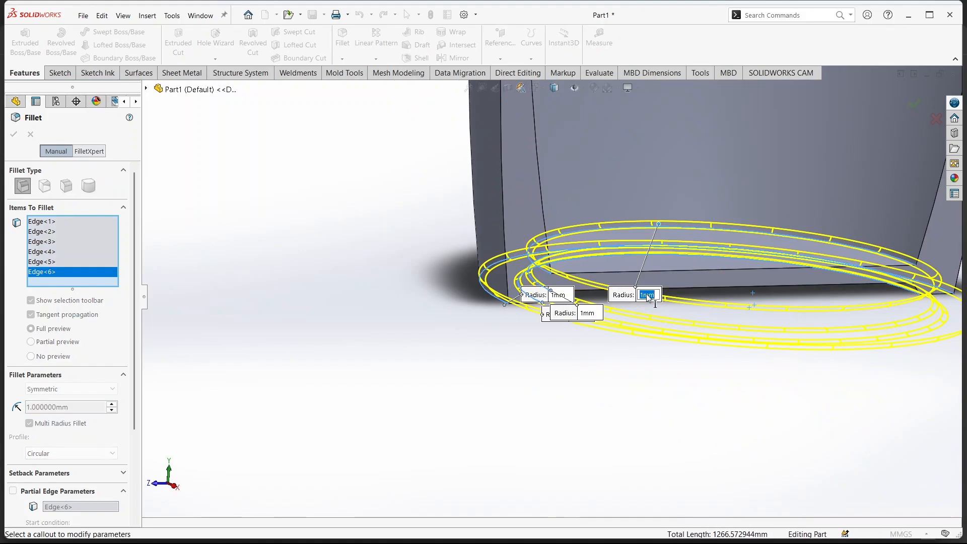
{"action": "type", "text": "2"}
{"action": "key", "text": "Return"}
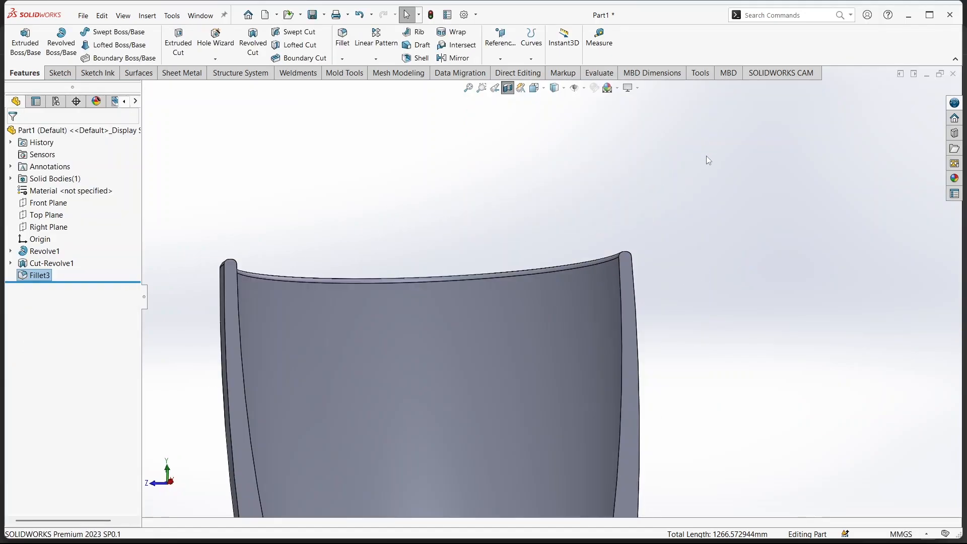
{"action": "scroll", "coordinate": [693, 177], "scroll_direction": "down", "scroll_amount": 2}
{"action": "scroll", "coordinate": [661, 281], "scroll_direction": "up", "scroll_amount": 4}
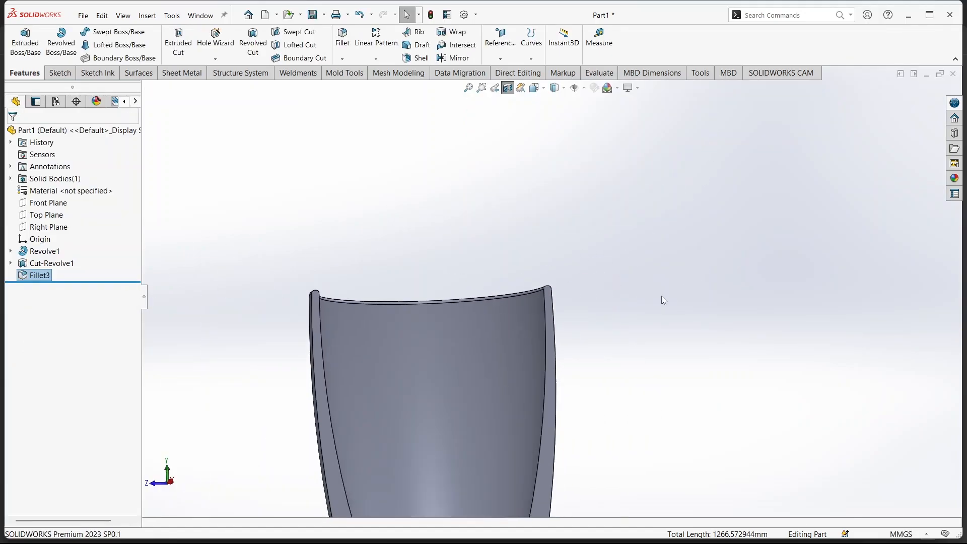
- Inspect the sectioned mug's fillets, check the handle ellipse dimensions in the Mug.png drawing, and return to the part
{"action": "scroll", "coordinate": [662, 299], "scroll_direction": "up", "scroll_amount": 5}
{"action": "middle_click_drag", "start_coordinate": [524, 402], "coordinate": [554, 514]}
{"action": "scroll", "coordinate": [494, 382], "scroll_direction": "down", "scroll_amount": 4}
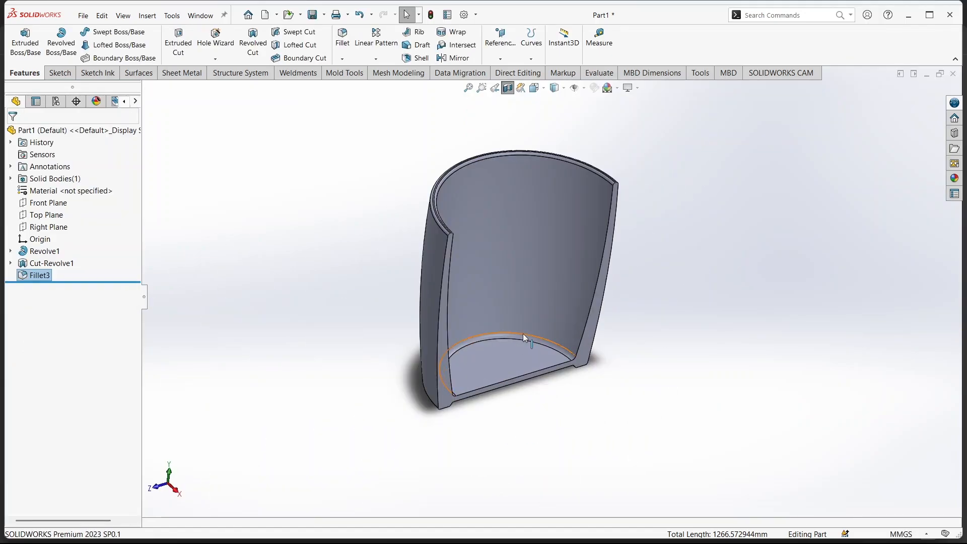
{"action": "key", "text": "alt+Tab"}
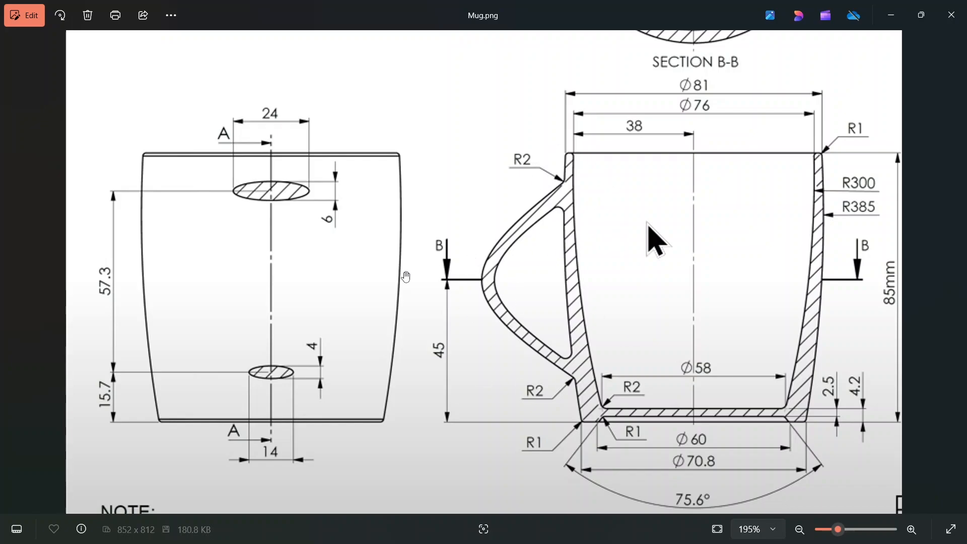
{"action": "scroll", "coordinate": [294, 285], "scroll_direction": "down", "scroll_amount": 5}
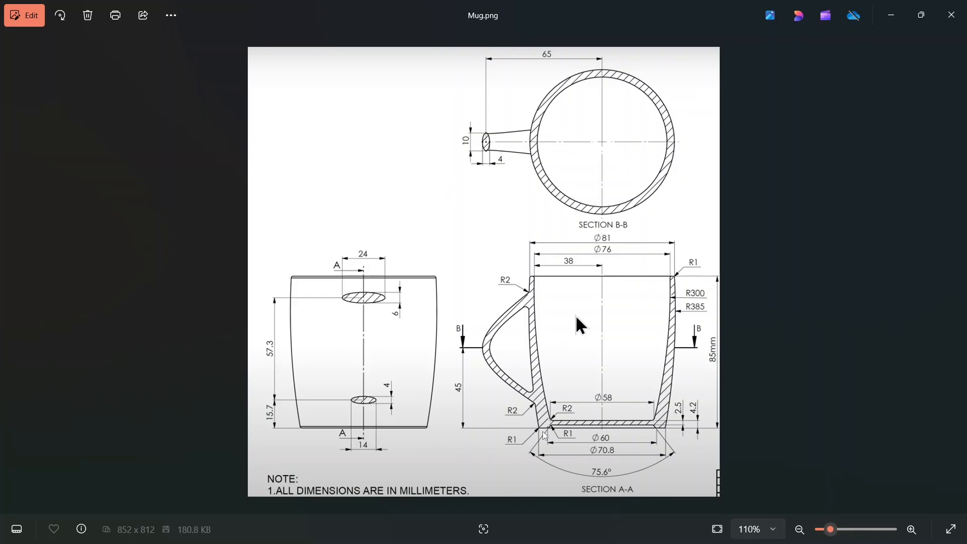
{"action": "mouse_move", "coordinate": [680, 529]}
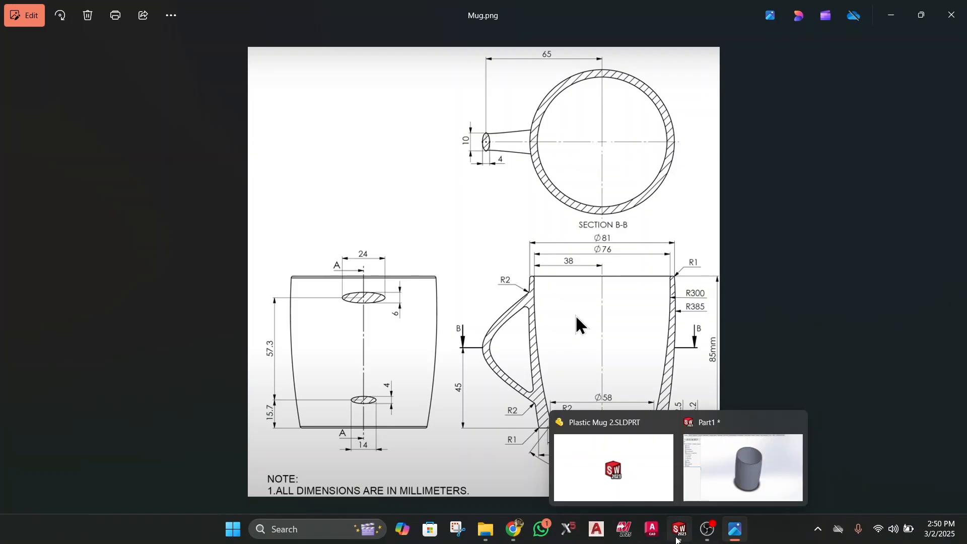
{"action": "left_click", "coordinate": [684, 458]}
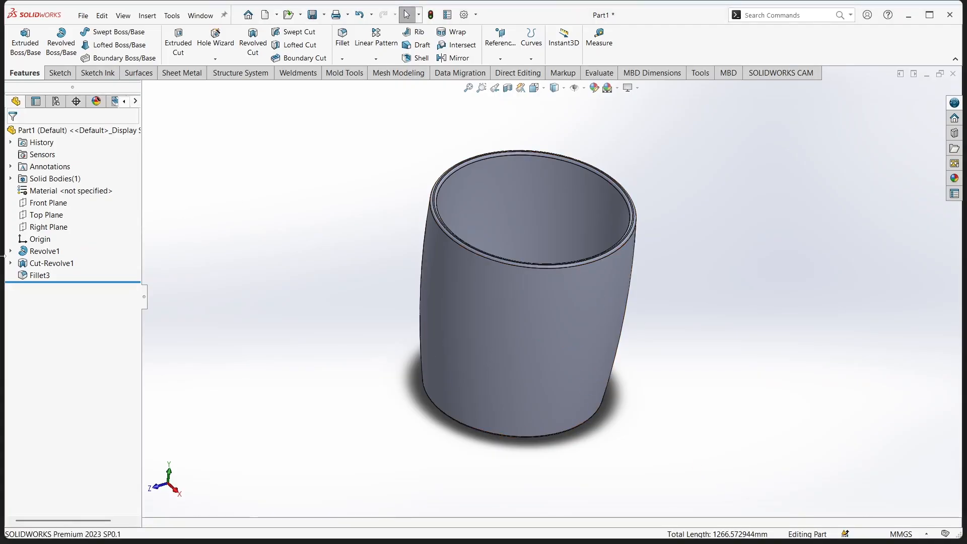
- Start a sketch on the Right Plane and draw an 85 mm vertical construction line from the origin to the mug's top edge
{"action": "left_click", "coordinate": [43, 227]}
{"action": "left_click", "coordinate": [48, 212]}
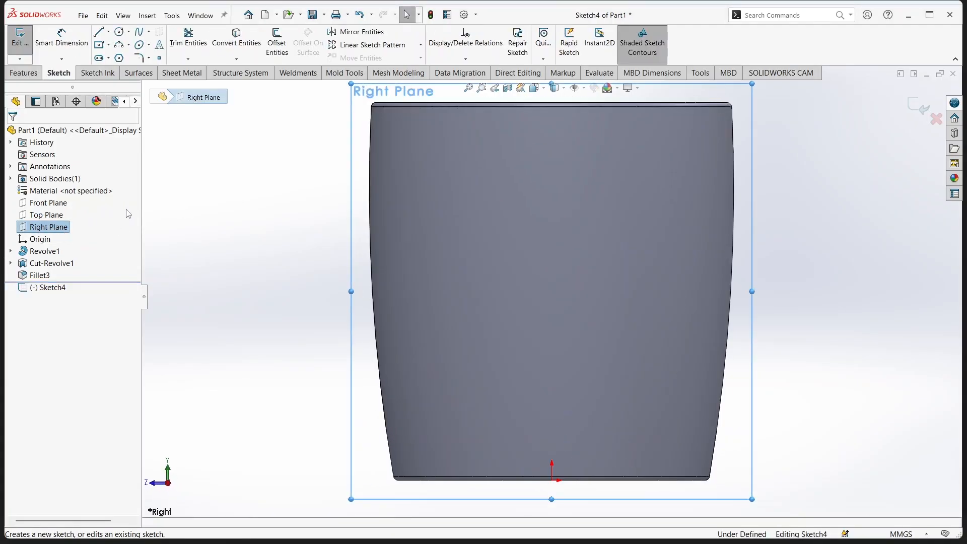
{"action": "left_click", "coordinate": [109, 32]}
{"action": "left_click", "coordinate": [111, 58]}
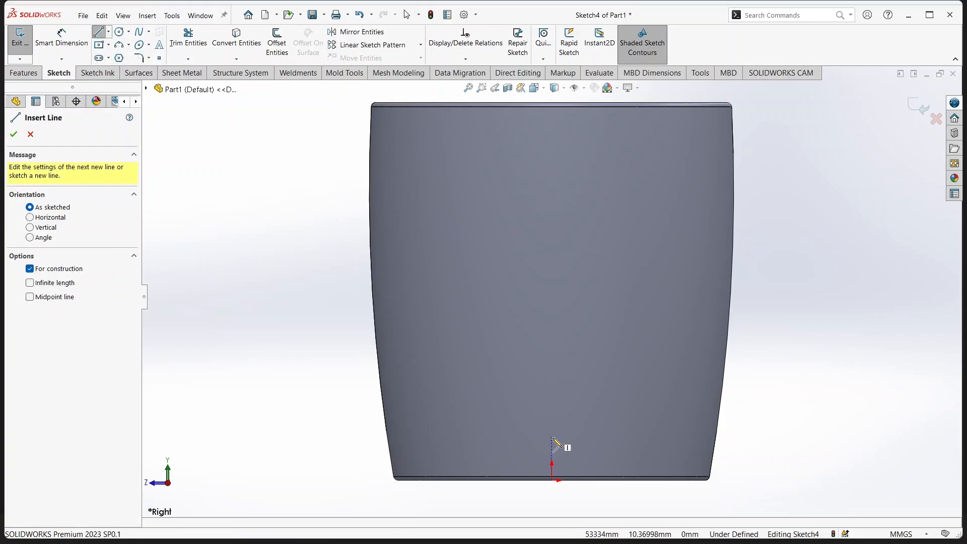
{"action": "left_click", "coordinate": [552, 478]}
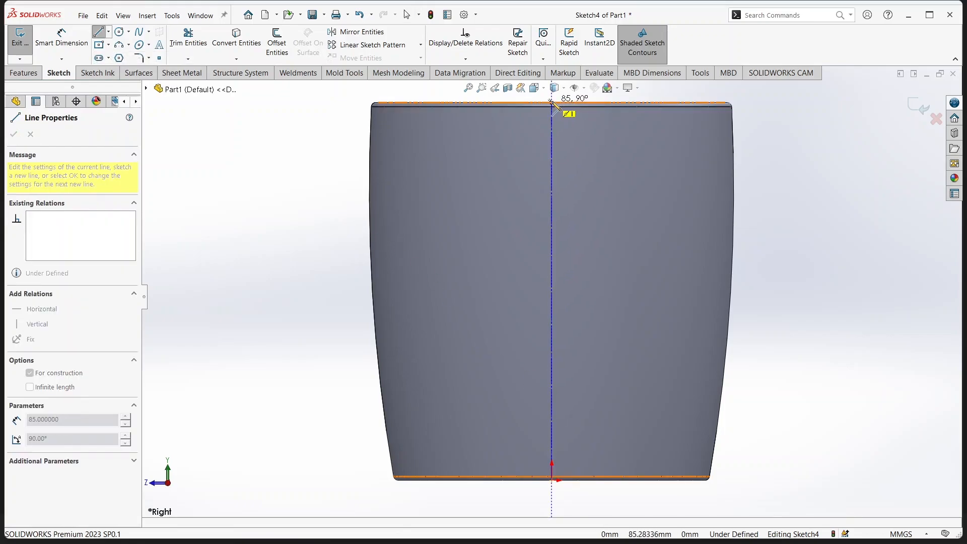
{"action": "left_click", "coordinate": [551, 104]}
{"action": "right_click", "coordinate": [811, 148]}
{"action": "left_click", "coordinate": [834, 156]}
- Sketch two horizontal ellipses centred on the construction line, about 8.4 by 4.3 mm near the base and 10.9 by 3.9 mm near the rim
{"action": "left_click", "coordinate": [139, 45]}
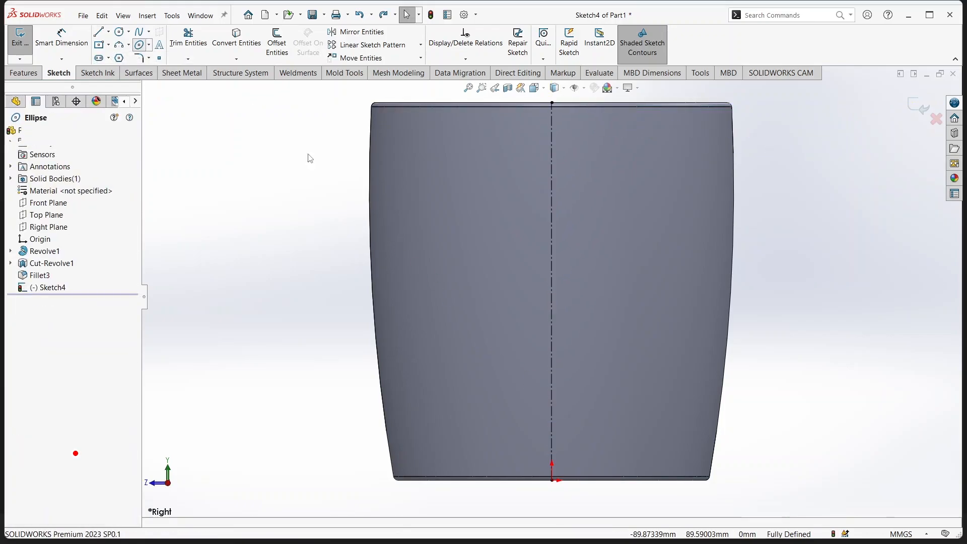
{"action": "left_click", "coordinate": [551, 421]}
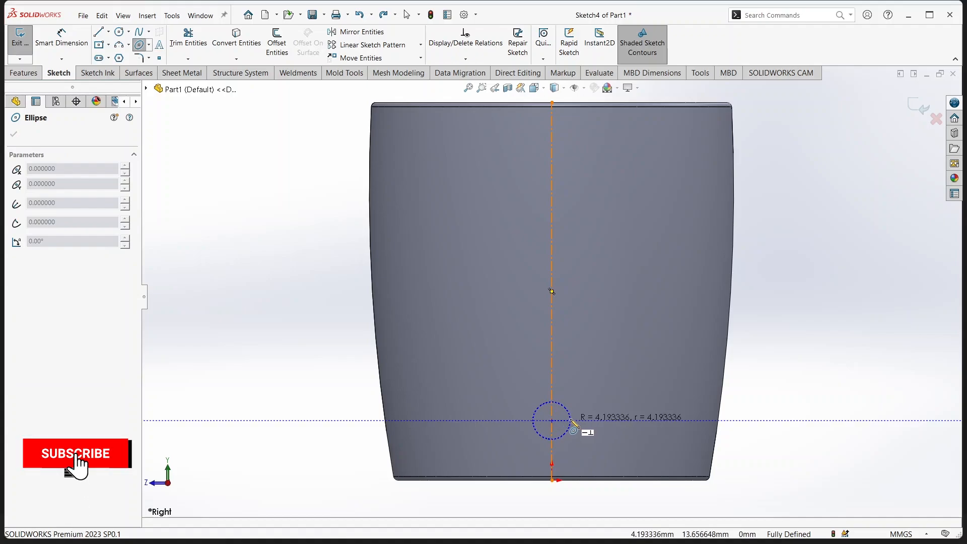
{"action": "left_click", "coordinate": [559, 413]}
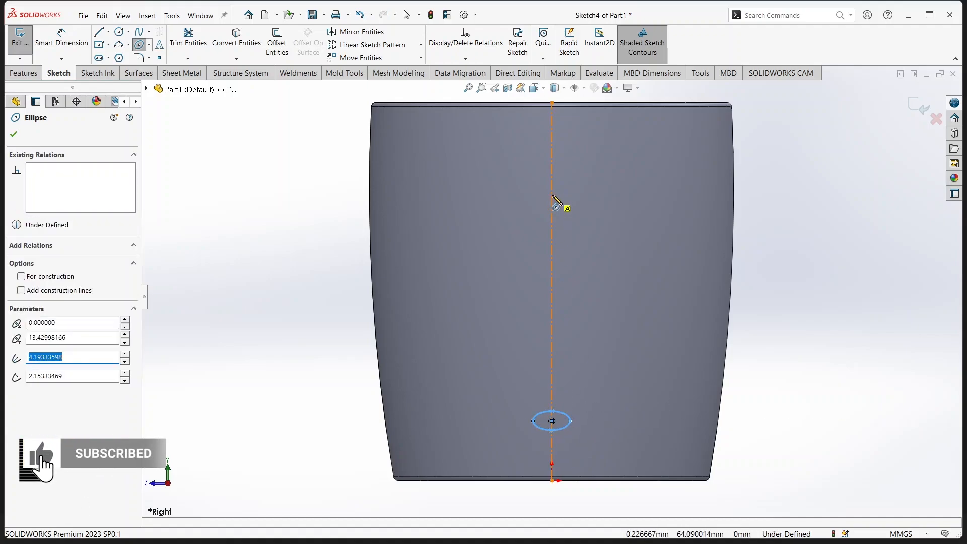
{"action": "left_click", "coordinate": [552, 196]}
{"action": "left_click", "coordinate": [577, 196]}
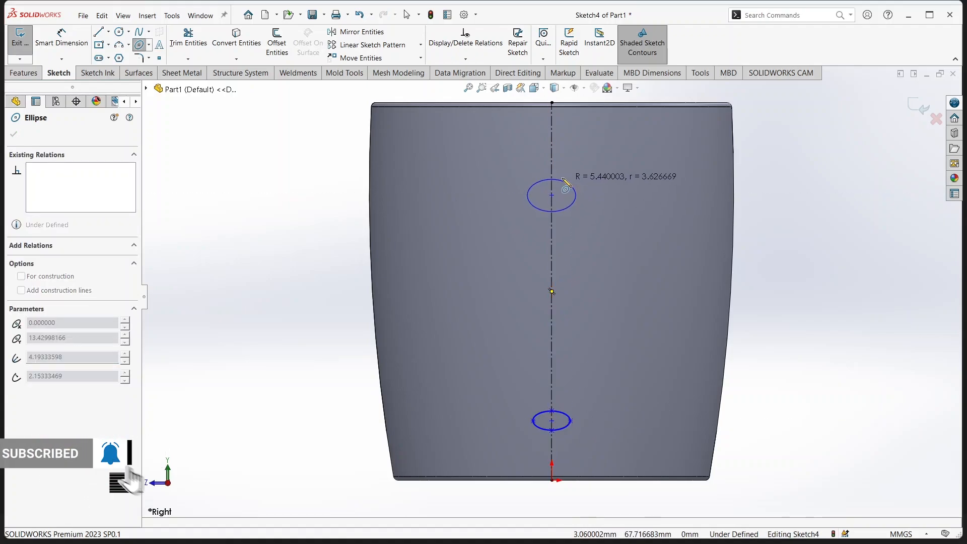
{"action": "left_click", "coordinate": [559, 187]}
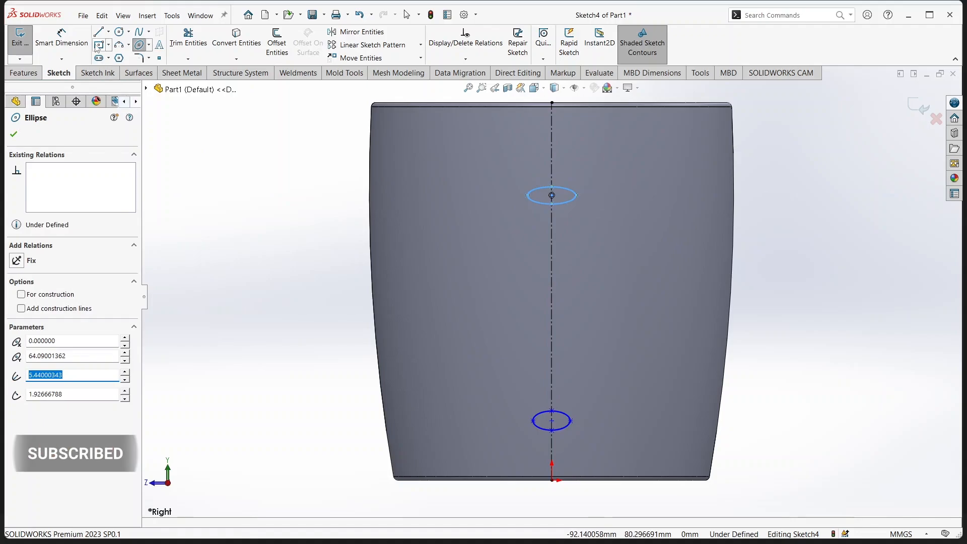
- Dimension the upper ellipse 24 mm wide and 6 mm high
{"action": "left_click", "coordinate": [84, 47]}
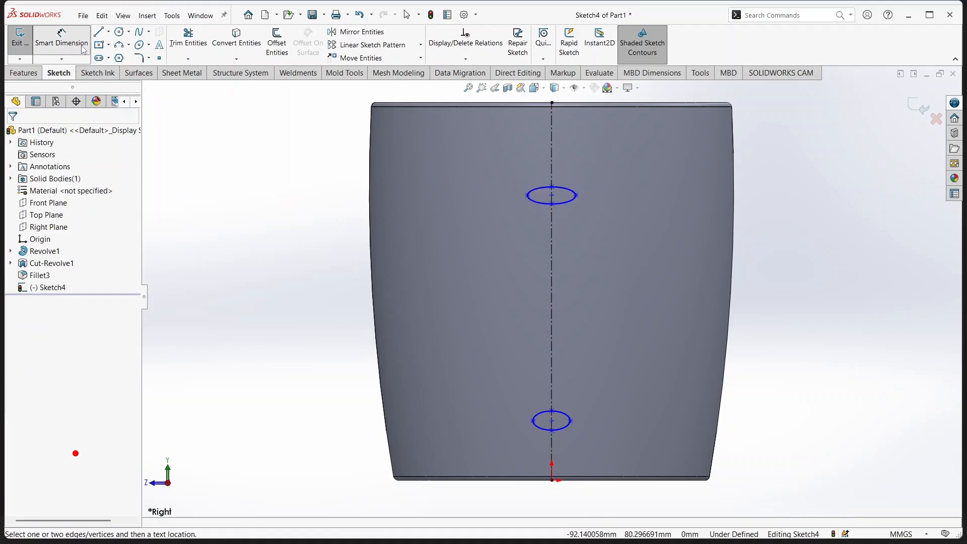
{"action": "left_click", "coordinate": [528, 196]}
{"action": "left_click", "coordinate": [576, 196]}
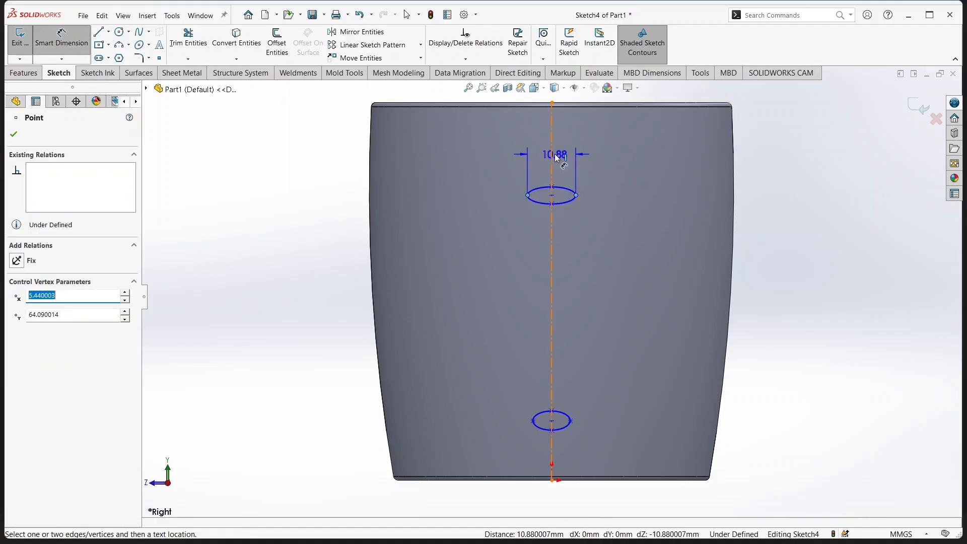
{"action": "left_click", "coordinate": [554, 153]}
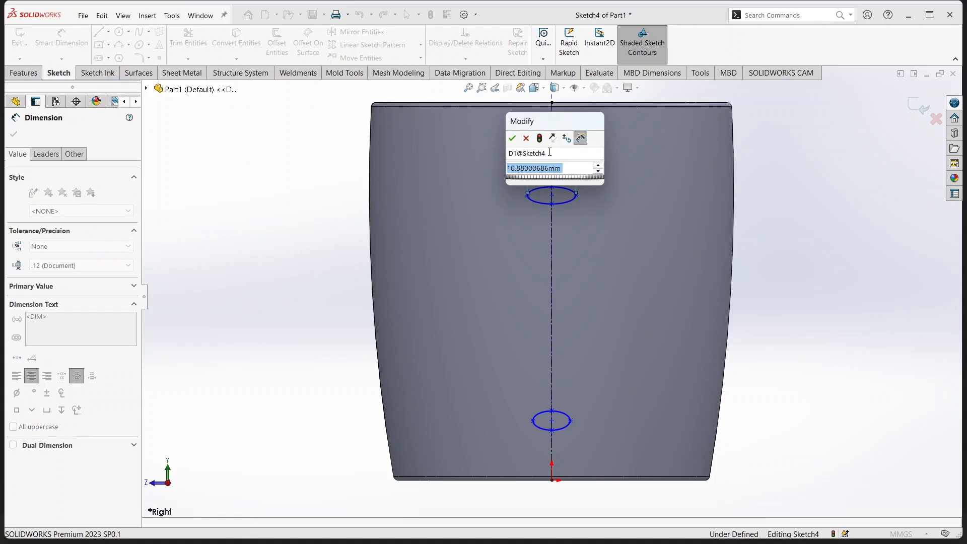
{"action": "type", "text": "24"}
{"action": "key", "text": "Return"}
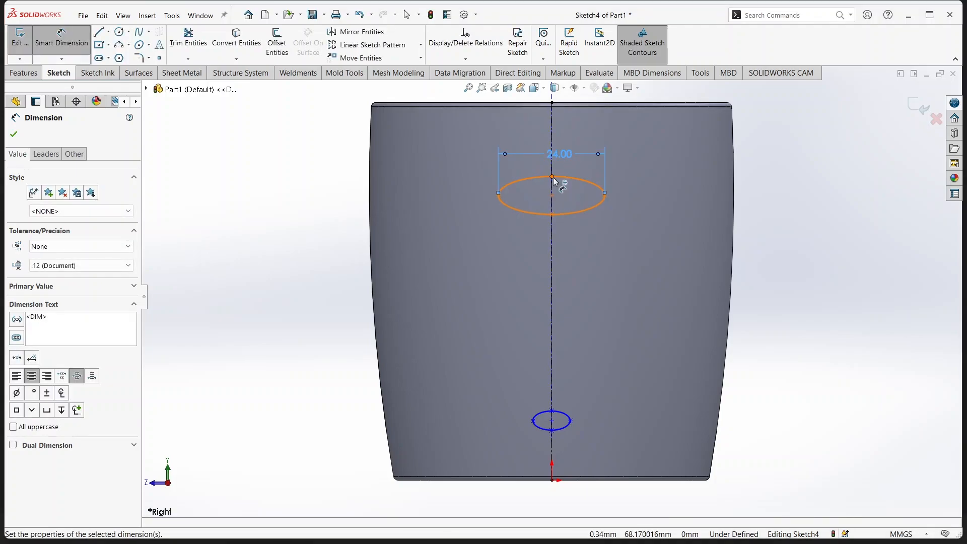
{"action": "left_click", "coordinate": [553, 182]}
{"action": "left_click", "coordinate": [553, 215]}
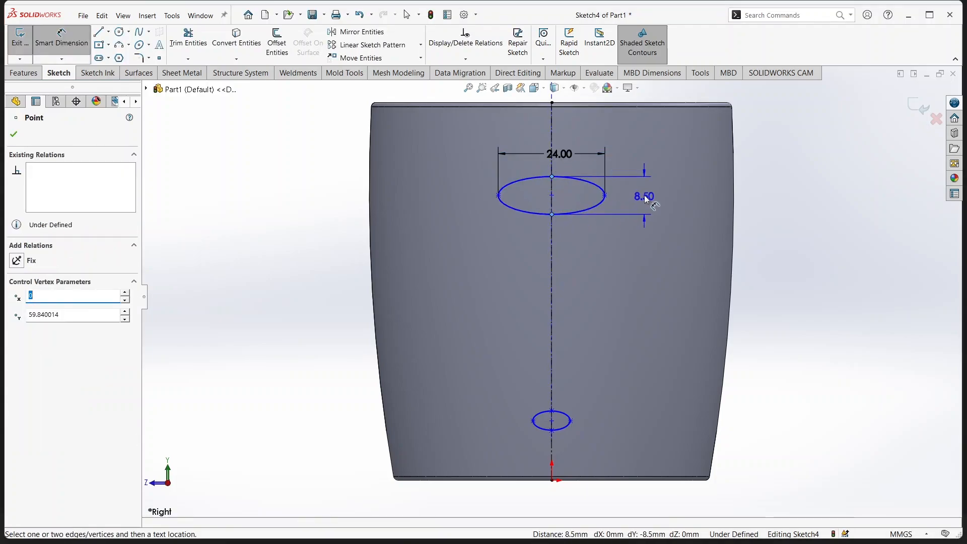
{"action": "left_click", "coordinate": [644, 199]}
{"action": "type", "text": "6"}
{"action": "key", "text": "Return"}
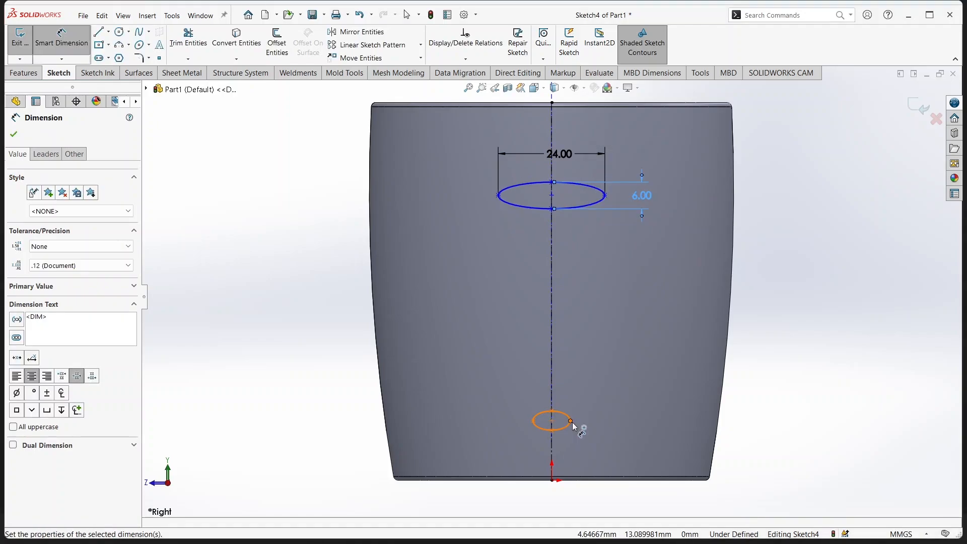
- Dimension the lower ellipse 14 mm wide and 4 mm high
{"action": "left_click", "coordinate": [571, 421]}
{"action": "left_click", "coordinate": [534, 421]}
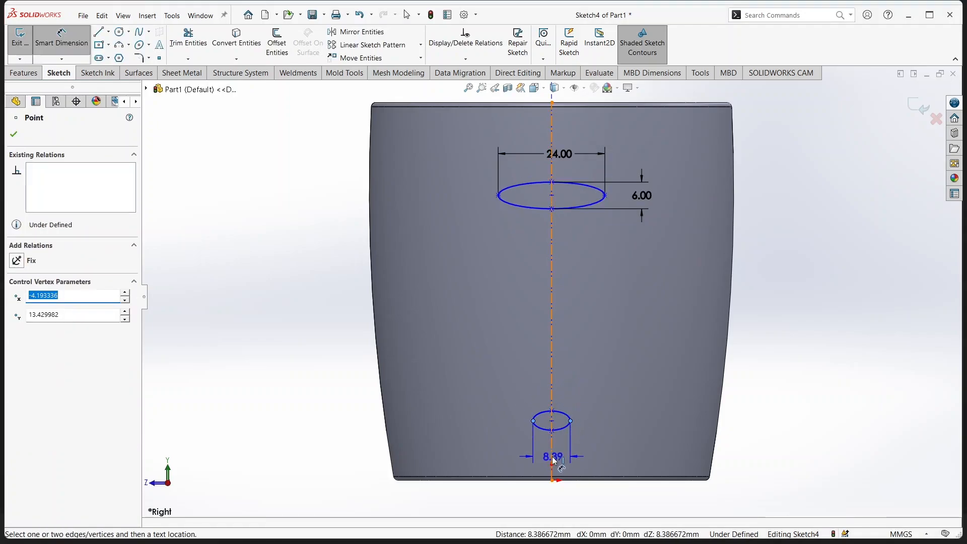
{"action": "left_click", "coordinate": [552, 458]}
{"action": "type", "text": "14"}
{"action": "key", "text": "Return"}
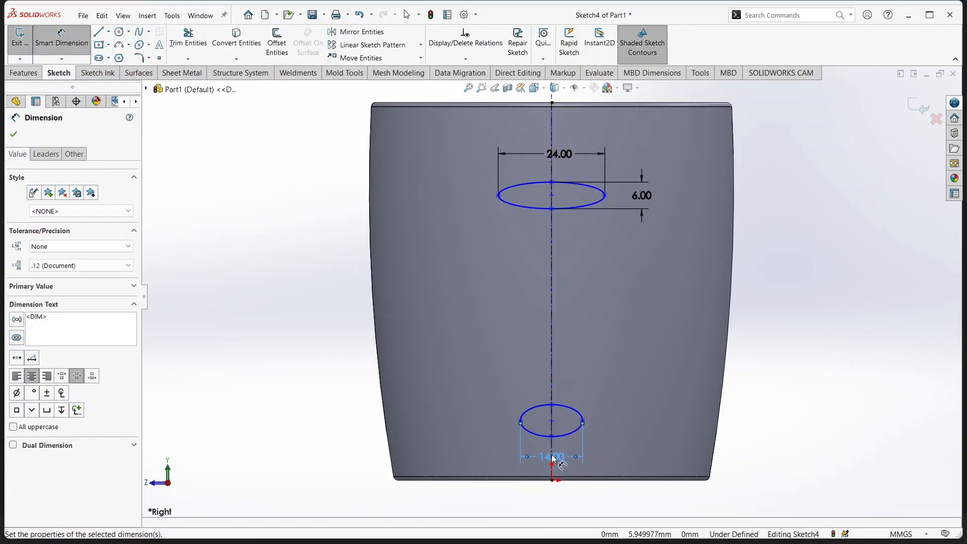
{"action": "left_click", "coordinate": [552, 437]}
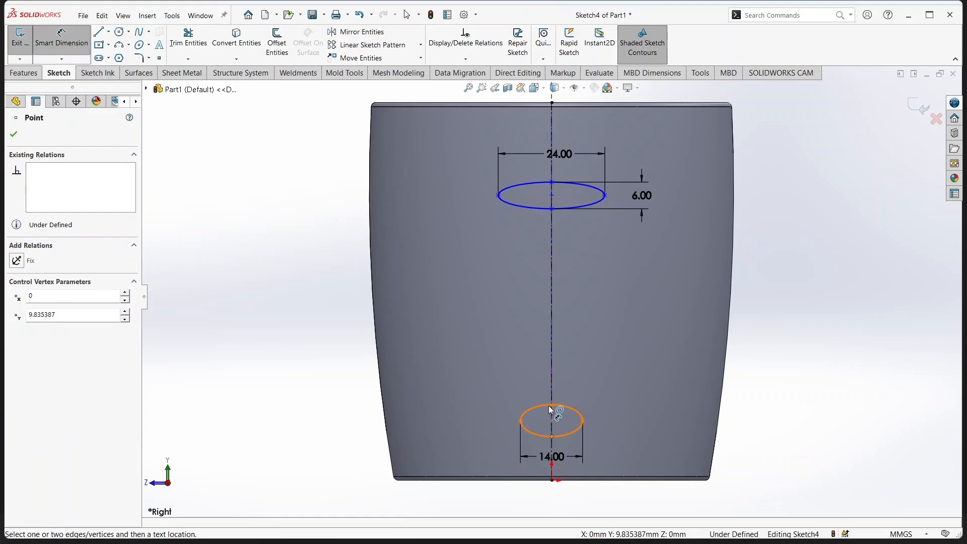
{"action": "left_click", "coordinate": [553, 405]}
{"action": "left_click", "coordinate": [618, 429]}
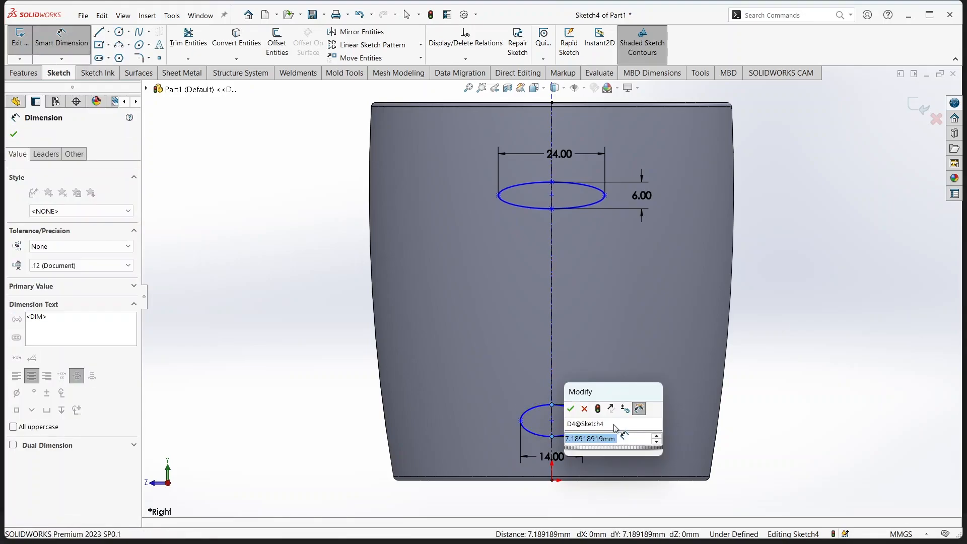
{"action": "type", "text": "4"}
{"action": "key", "text": "Return"}
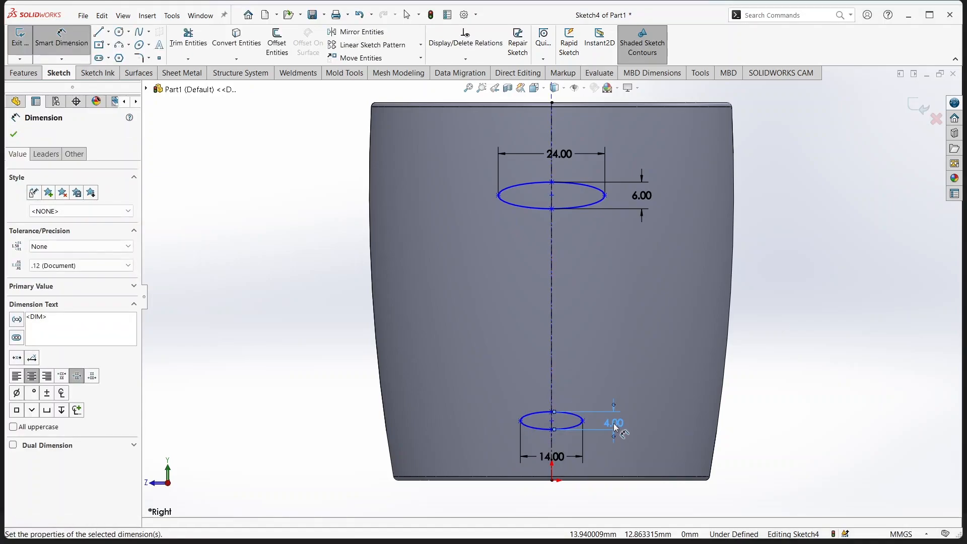
- Dimension the lower ellipse's centre 15.7 mm above the mug's base and the distance between the two ellipse centres as 57.3 mm
{"action": "left_click", "coordinate": [557, 481]}
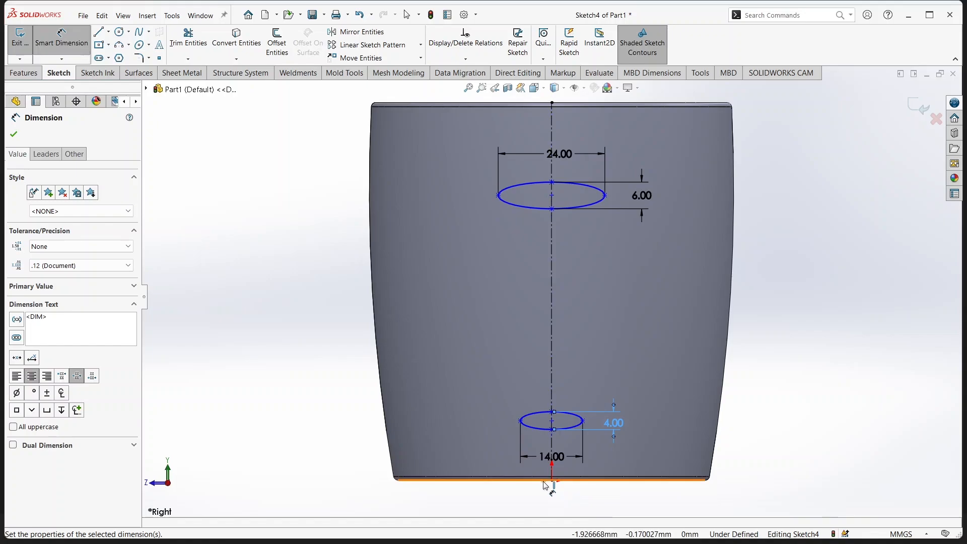
{"action": "left_click", "coordinate": [553, 422]}
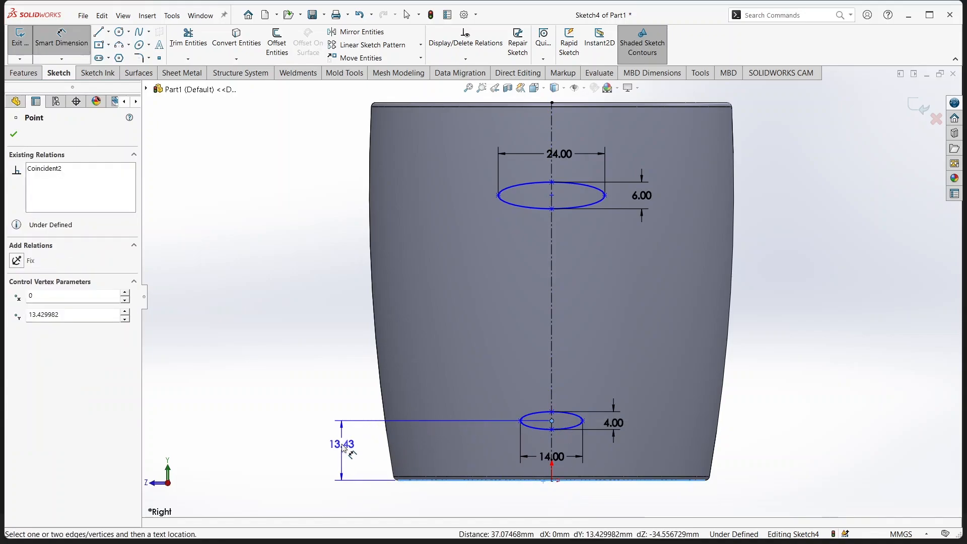
{"action": "left_click", "coordinate": [344, 443]}
{"action": "type", "text": "15.7"}
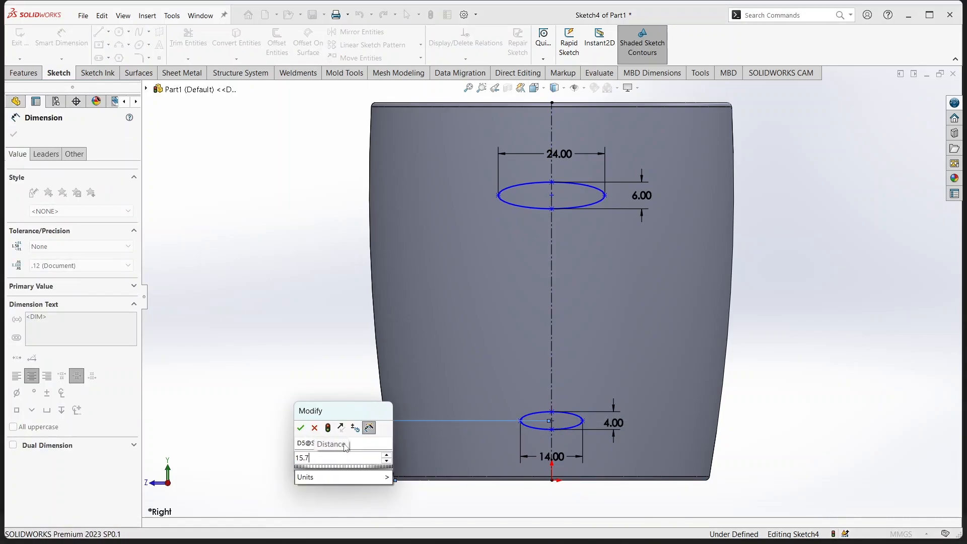
{"action": "key", "text": "Return"}
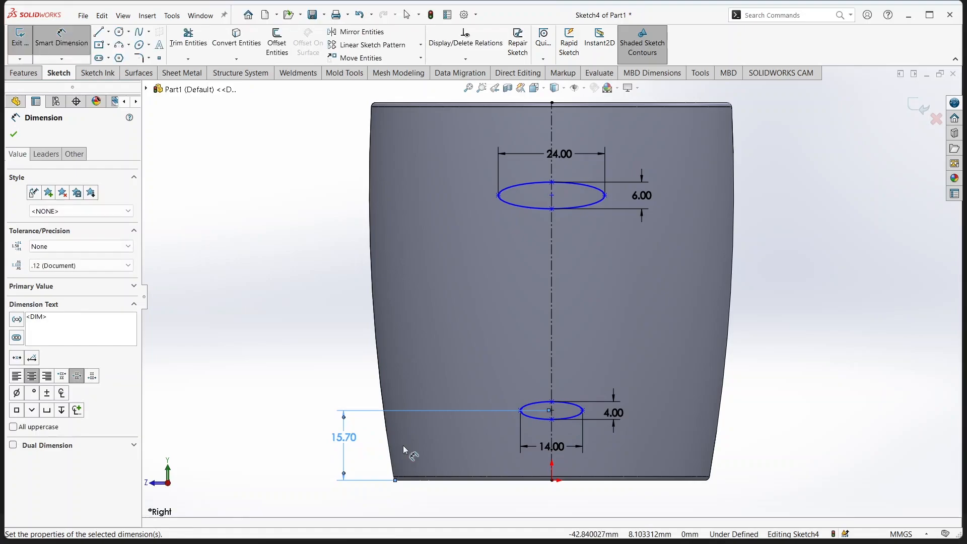
{"action": "left_click", "coordinate": [552, 195]}
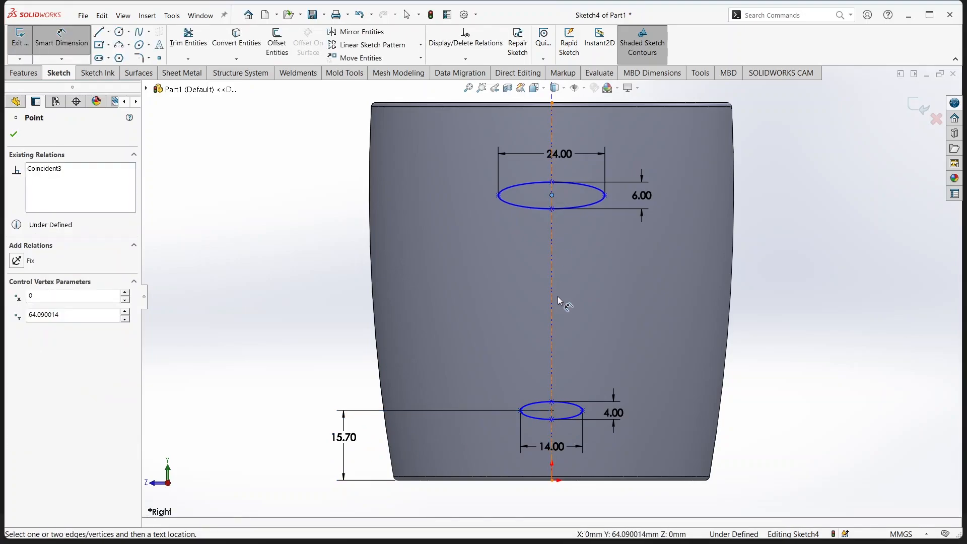
{"action": "left_click", "coordinate": [551, 410]}
{"action": "left_click", "coordinate": [326, 291]}
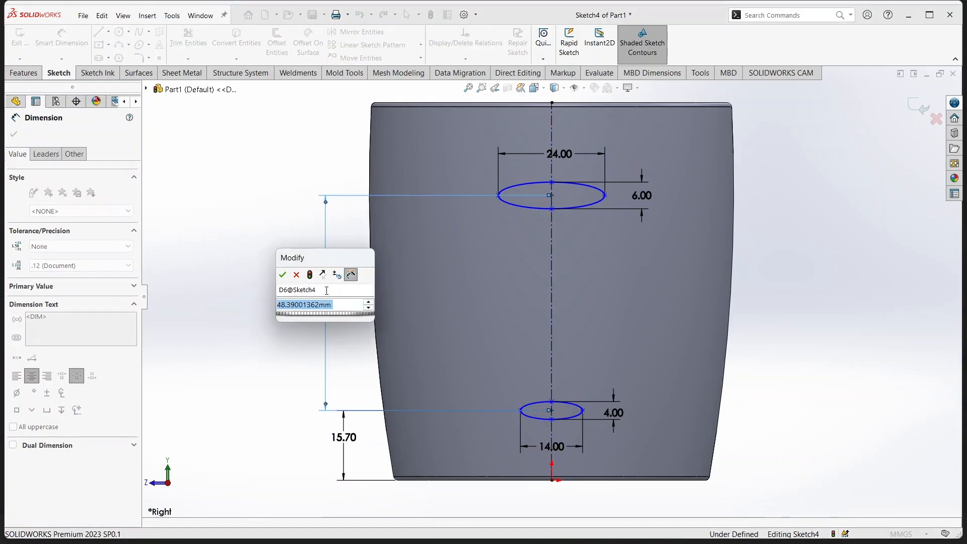
{"action": "type", "text": "57.3"}
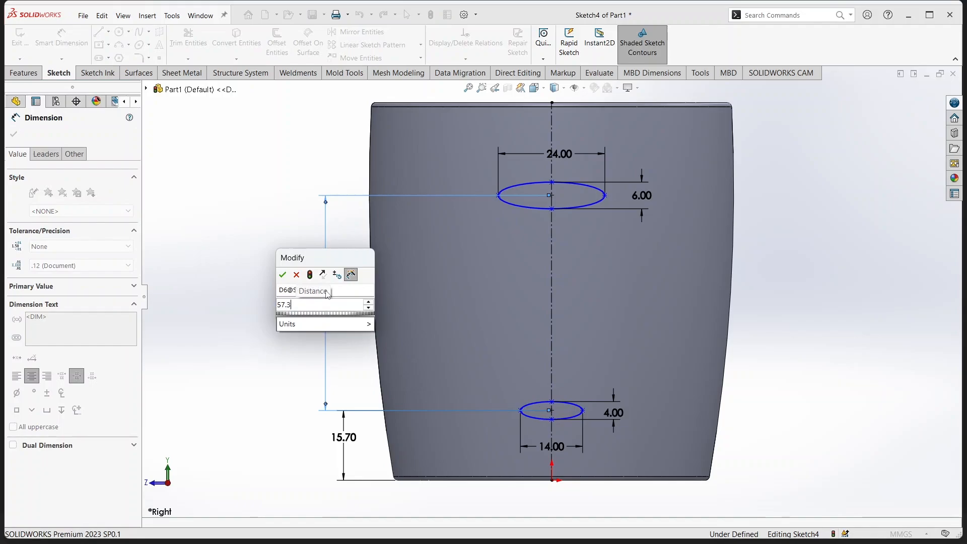
{"action": "key", "text": "Return"}
{"action": "key", "text": "Escape"}
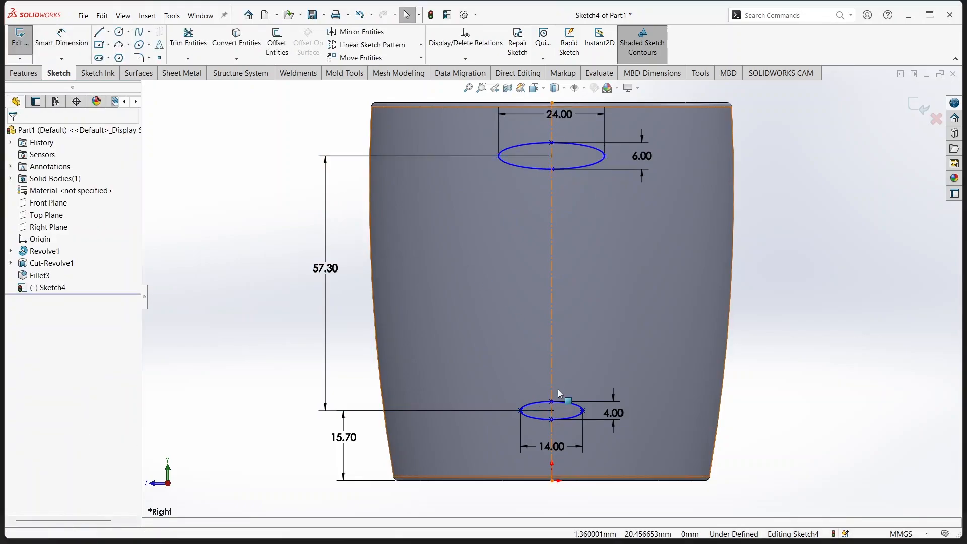
- Add a vertical relation between the upper and lower axis points of both ellipses and finish the sketch
{"action": "left_click", "coordinate": [553, 420]}
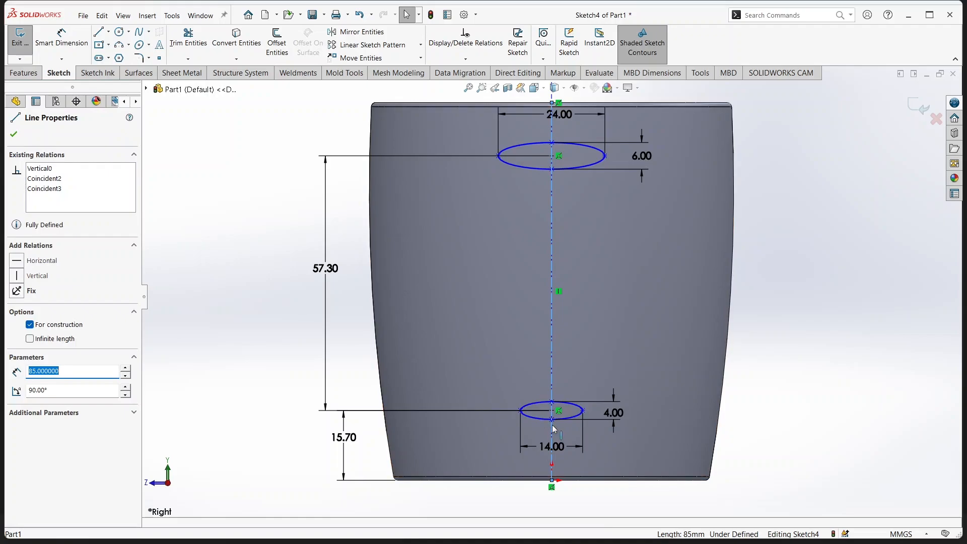
{"action": "left_click", "coordinate": [552, 420]}
{"action": "left_click", "coordinate": [552, 169], "text": "ctrl"}
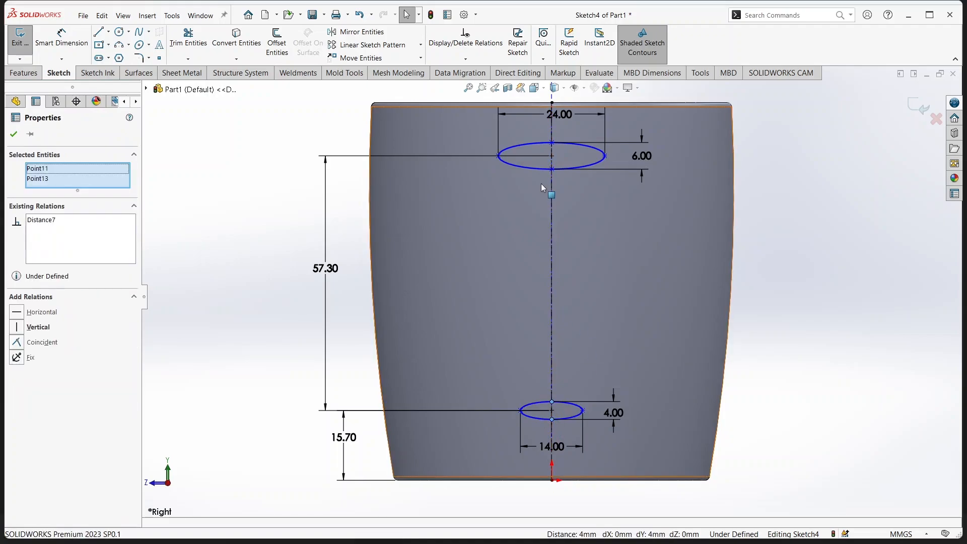
{"action": "left_click", "coordinate": [553, 154], "text": "ctrl"}
{"action": "left_click", "coordinate": [552, 142], "text": "ctrl"}
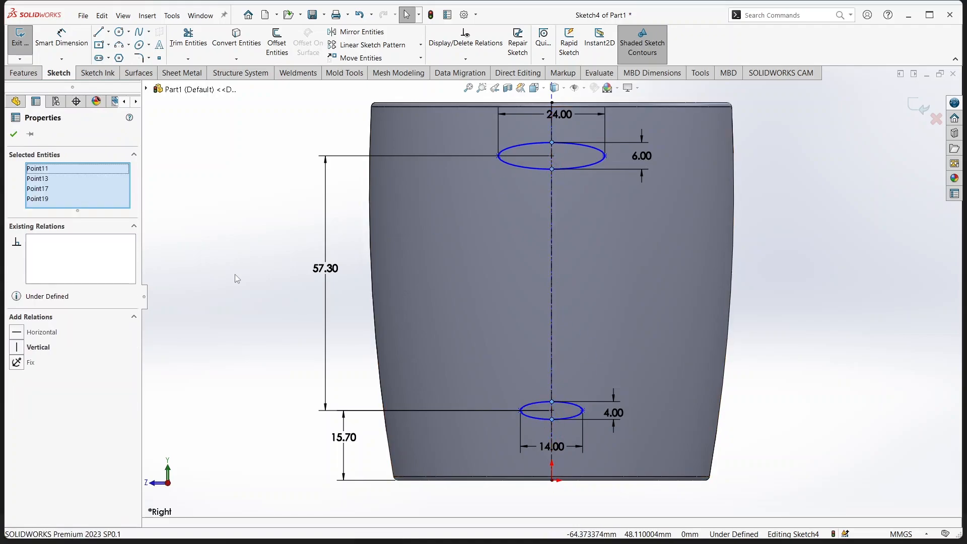
{"action": "left_click", "coordinate": [32, 349]}
{"action": "key", "text": "Escape"}
{"action": "scroll", "coordinate": [633, 334], "scroll_direction": "down", "scroll_amount": 1}
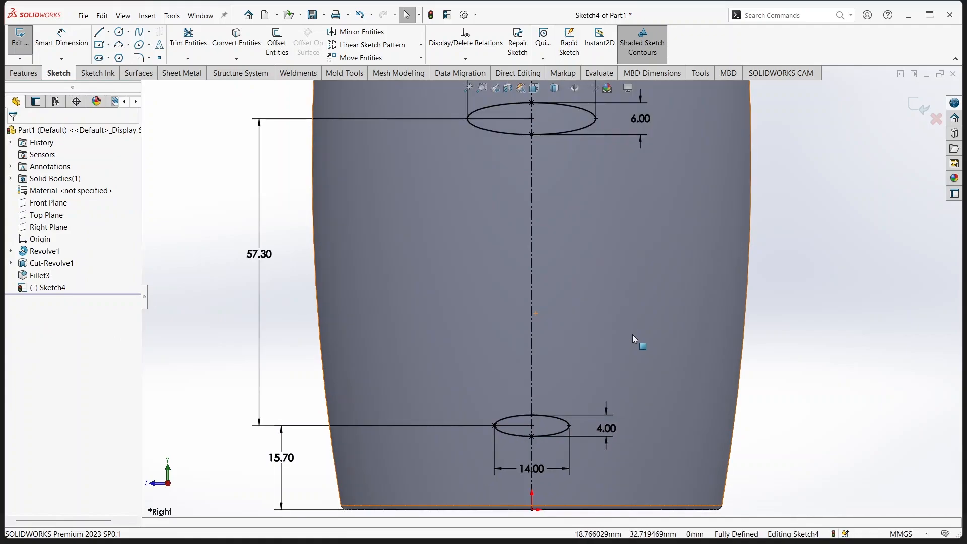
{"action": "scroll", "coordinate": [630, 332], "scroll_direction": "up", "scroll_amount": 3}
{"action": "left_click", "coordinate": [923, 107]}
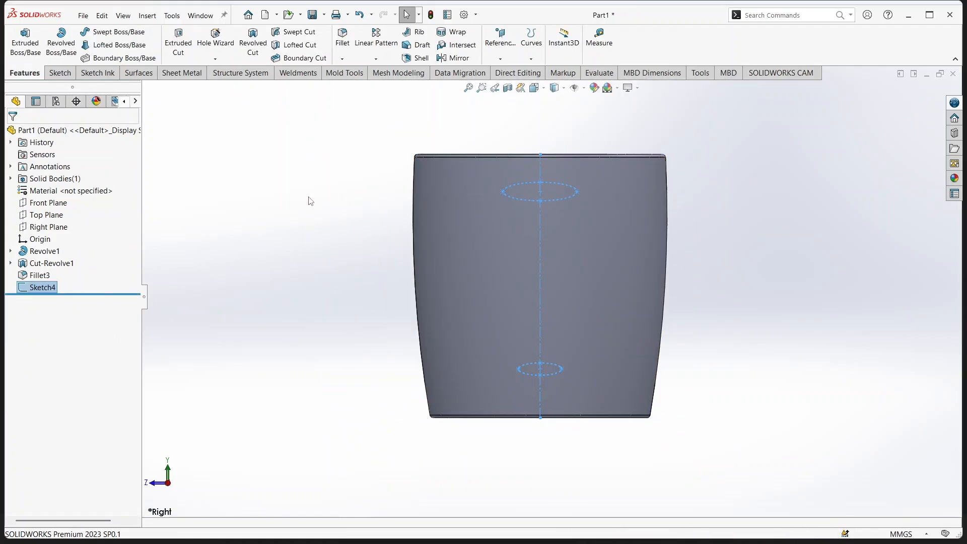
- Split the mug's outer face with a projection Split Line from the two-ellipse sketch
{"action": "left_click", "coordinate": [531, 61]}
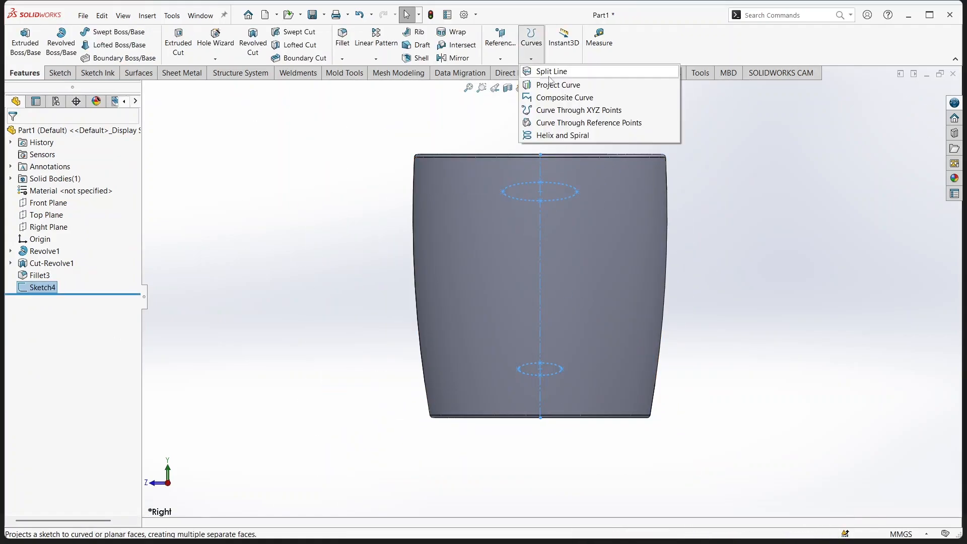
{"action": "left_click", "coordinate": [550, 73]}
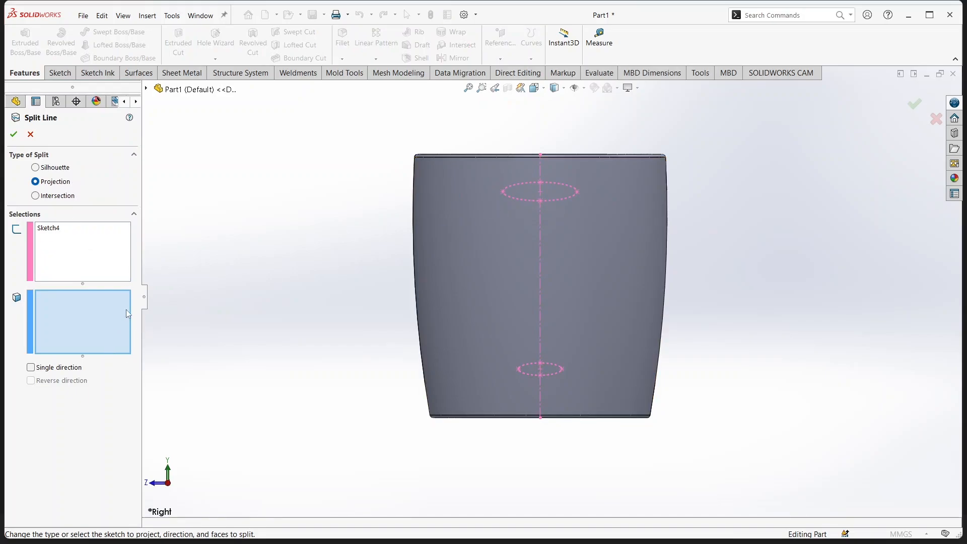
{"action": "left_click", "coordinate": [493, 260]}
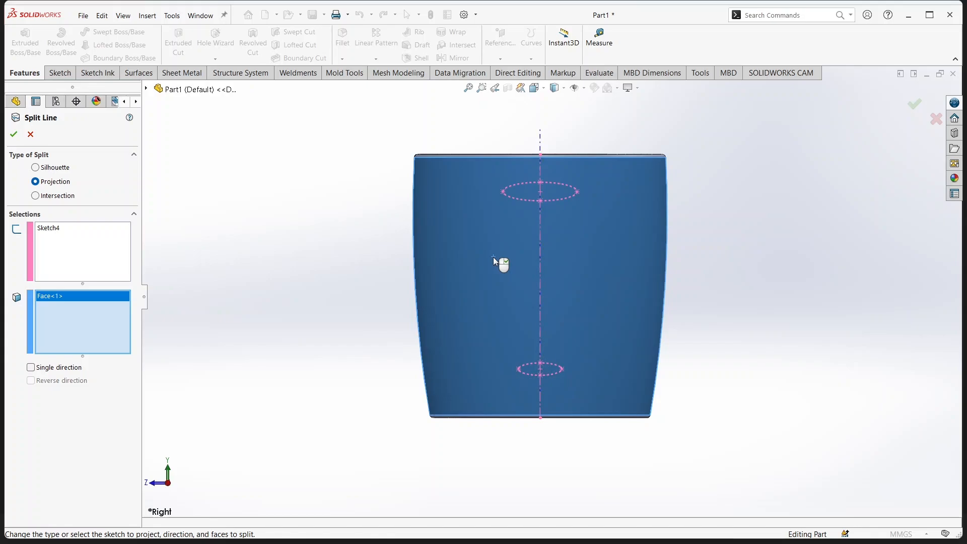
{"action": "left_click", "coordinate": [915, 105]}
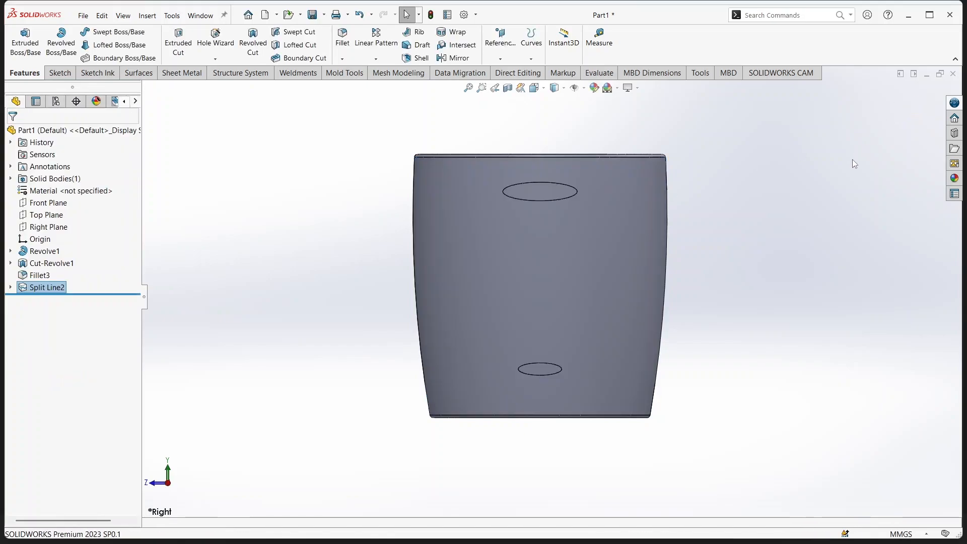
- Create a 3D sketch with intersection curves between the Front Plane and the mug's outer face, and finish it
{"action": "middle_click_drag", "start_coordinate": [852, 159], "coordinate": [830, 249]}
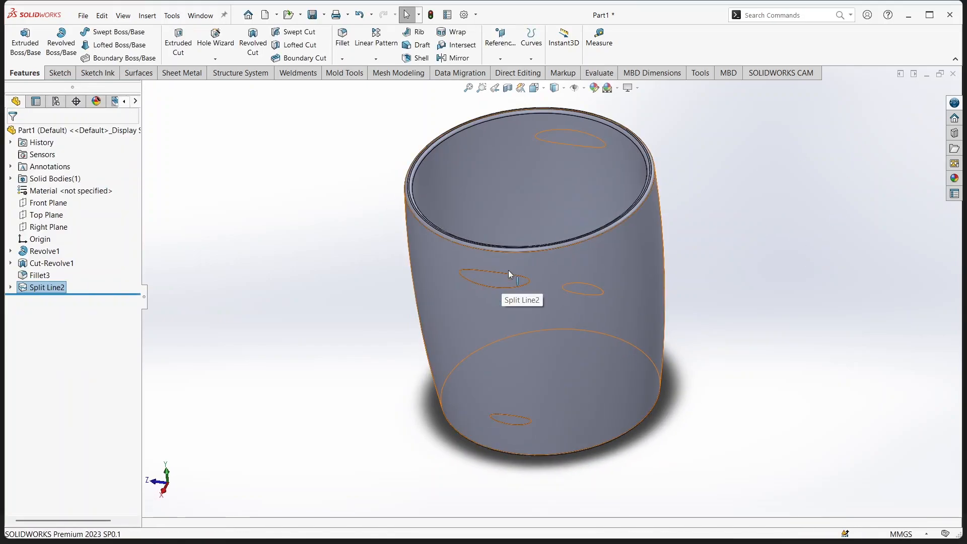
{"action": "left_click", "coordinate": [60, 73]}
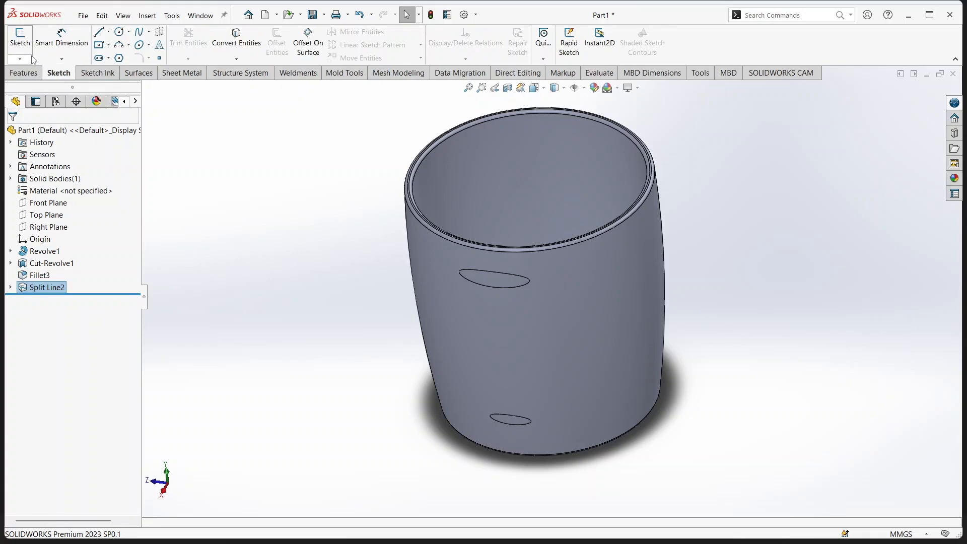
{"action": "left_click", "coordinate": [22, 59]}
{"action": "left_click", "coordinate": [51, 84]}
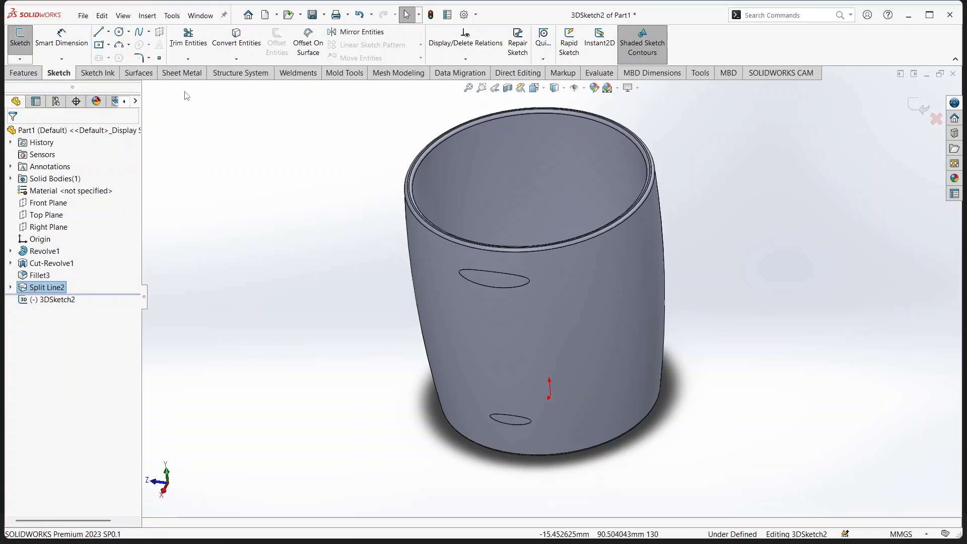
{"action": "left_click", "coordinate": [236, 59]}
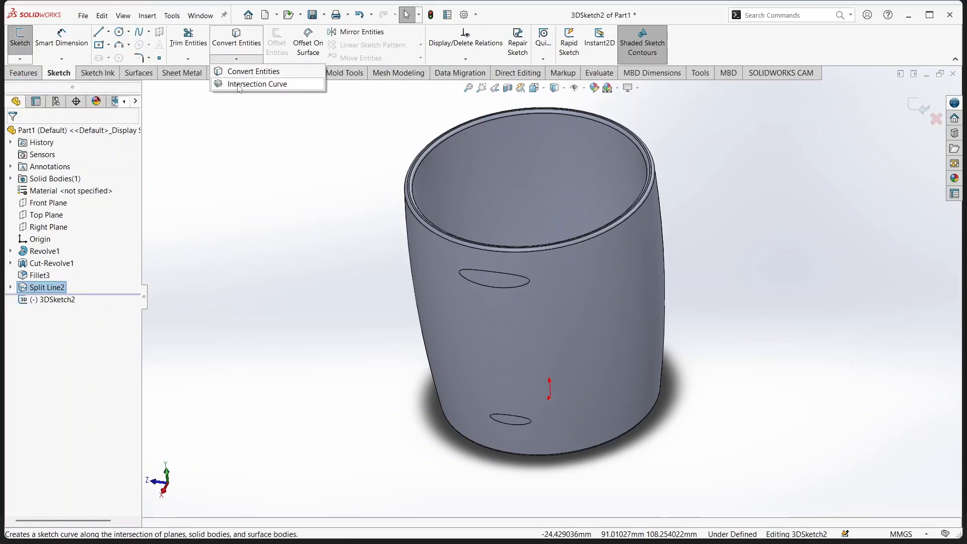
{"action": "left_click", "coordinate": [240, 86]}
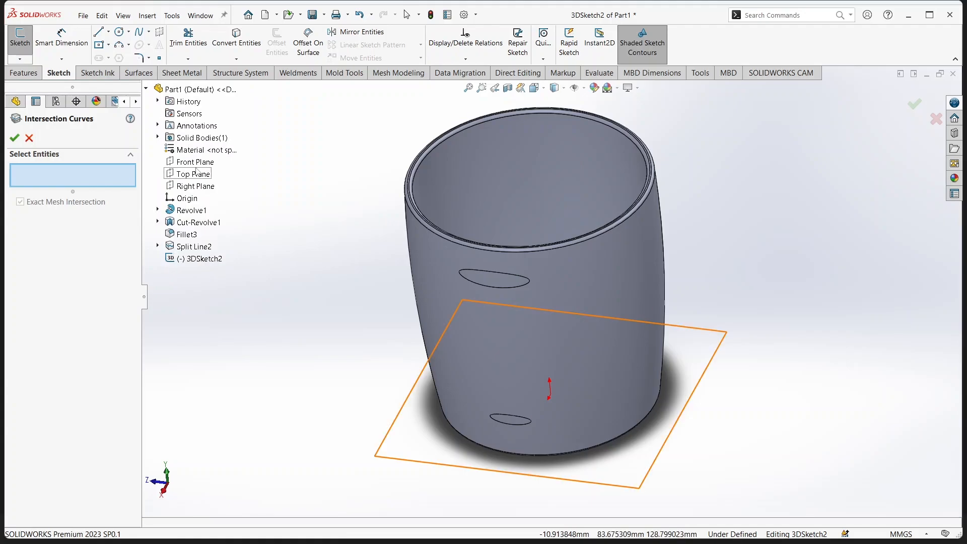
{"action": "left_click", "coordinate": [198, 166]}
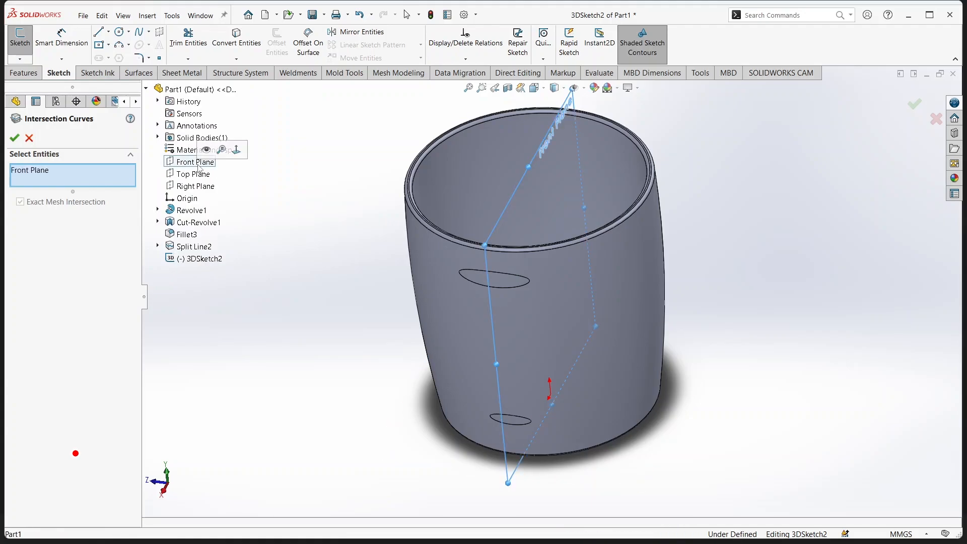
{"action": "left_click", "coordinate": [558, 321]}
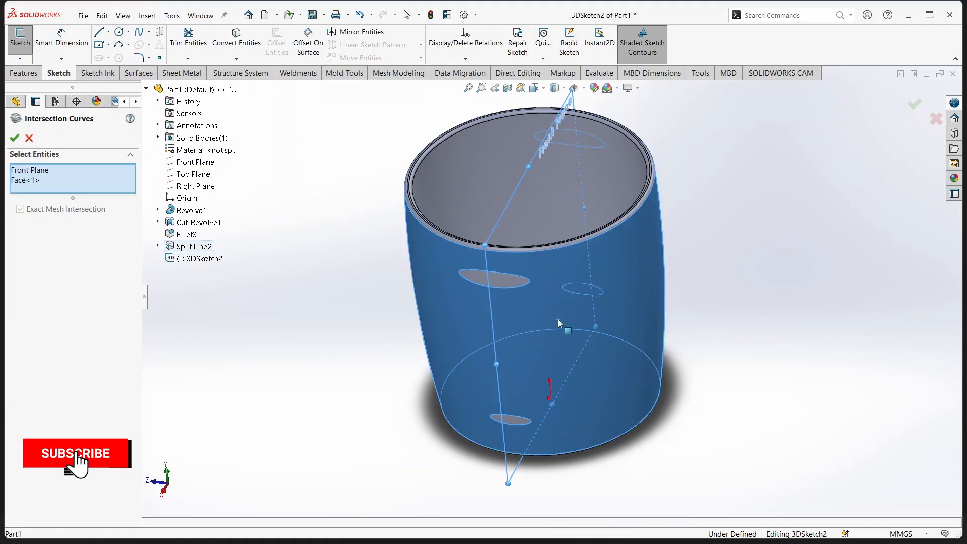
{"action": "left_click", "coordinate": [14, 137]}
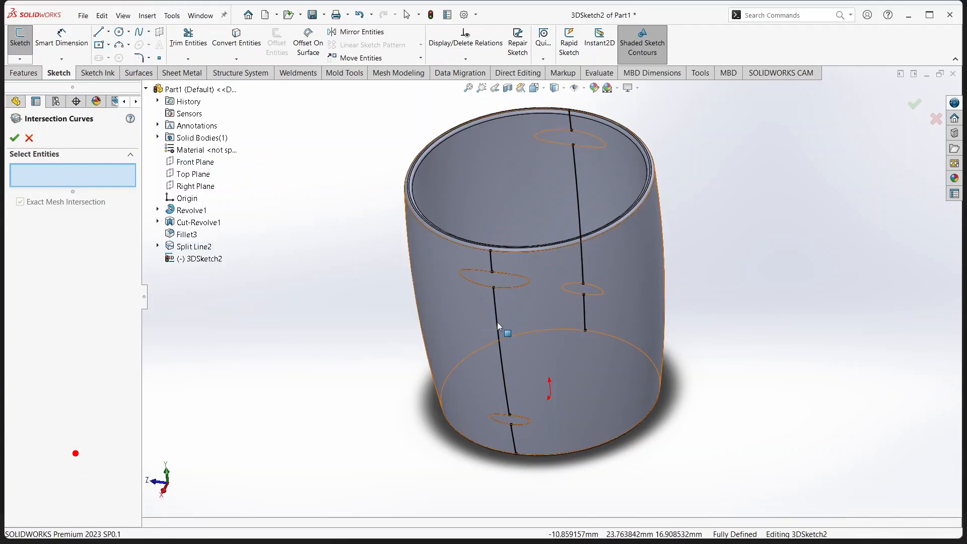
{"action": "key", "text": "Escape"}
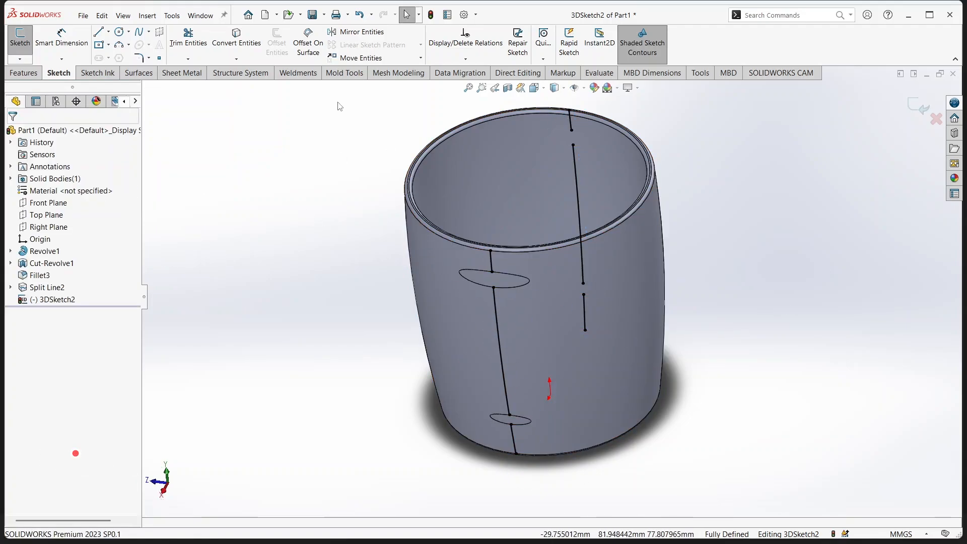
{"action": "left_click", "coordinate": [14, 75]}
{"action": "left_click", "coordinate": [925, 102]}
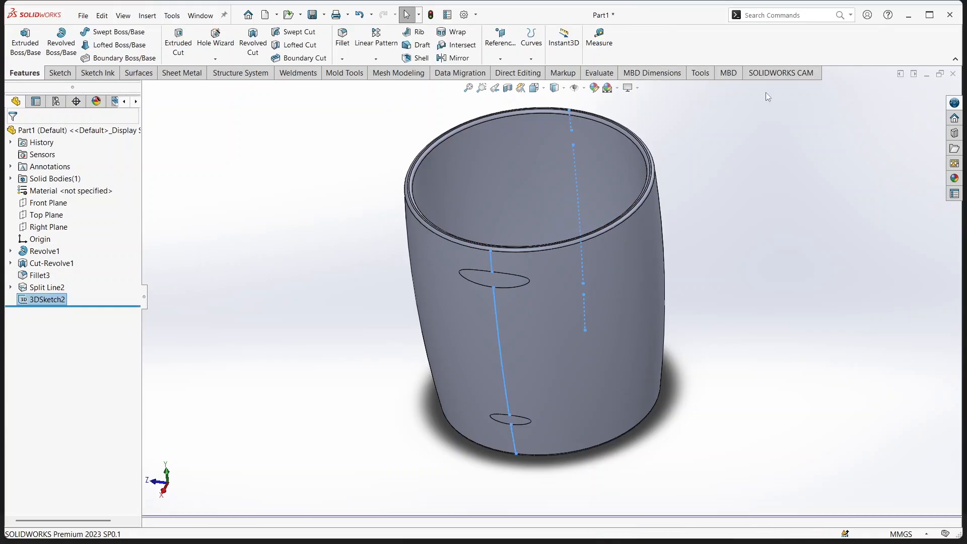
- Create a reference plane offset 45 mm above the Top Plane
{"action": "left_click", "coordinate": [503, 59]}
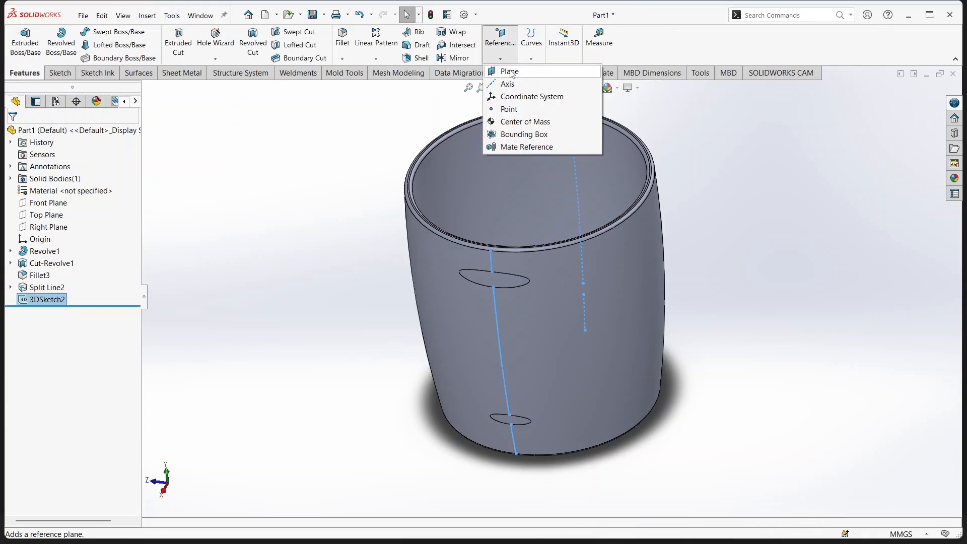
{"action": "left_click", "coordinate": [507, 72]}
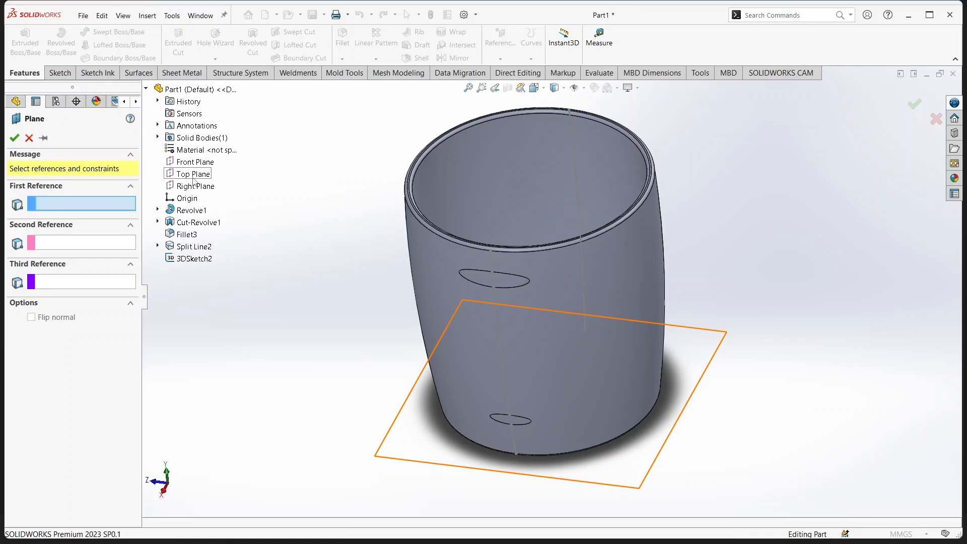
{"action": "left_click", "coordinate": [194, 176]}
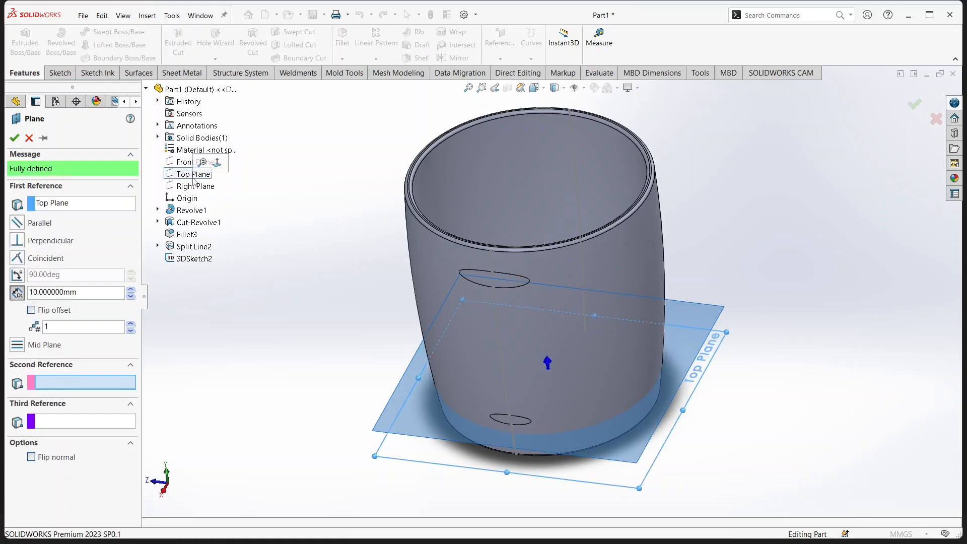
{"action": "double_click", "coordinate": [51, 294]}
{"action": "type", "text": "45"}
{"action": "key", "text": "Return"}
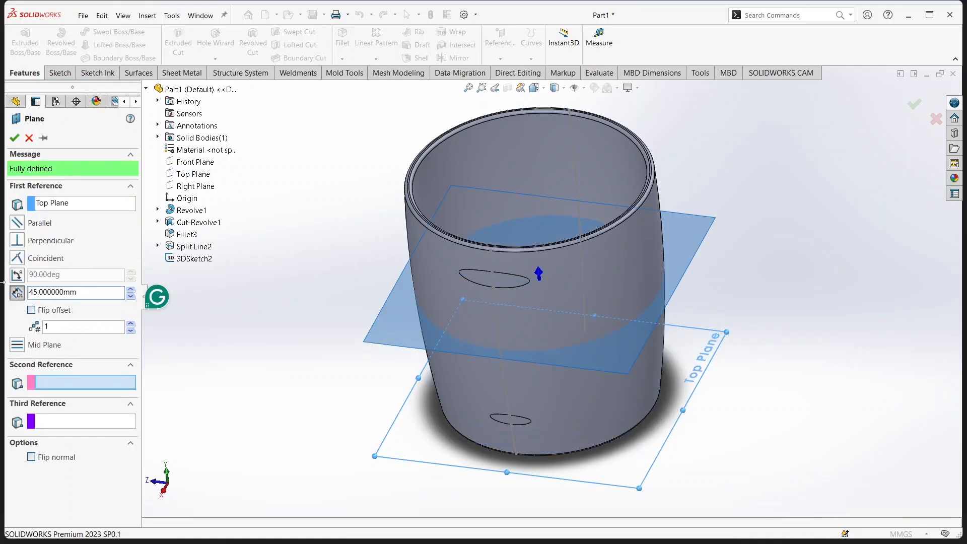
{"action": "left_click", "coordinate": [14, 138]}
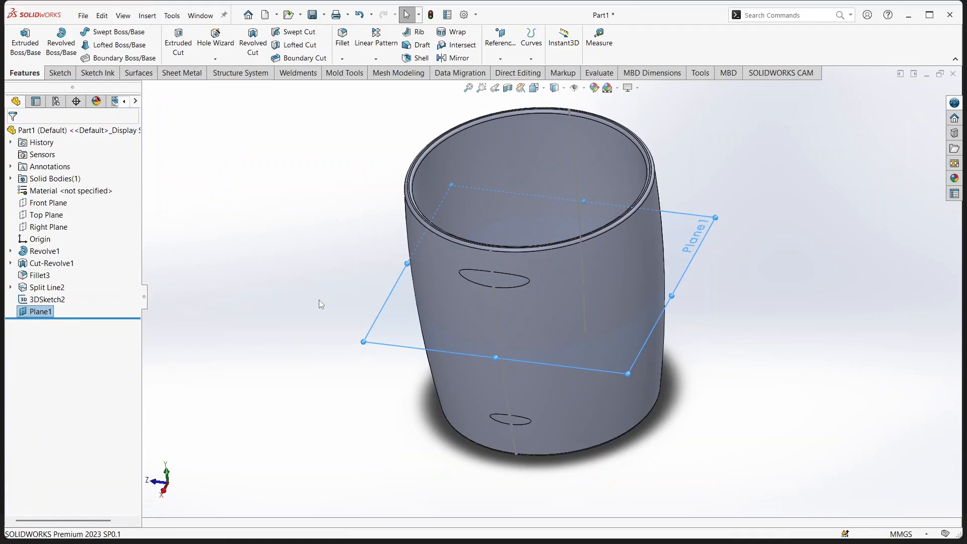
- Start a sketch on the new offset plane and draw a horizontal centerline about 49.4 mm long from the origin past the mug's wall
{"action": "right_click", "coordinate": [381, 326]}
{"action": "left_click", "coordinate": [389, 307]}
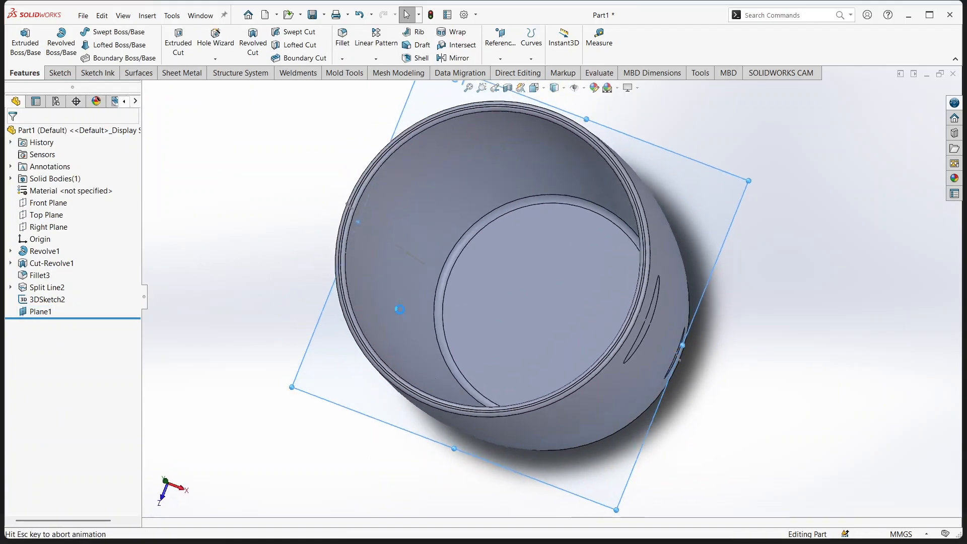
{"action": "left_click", "coordinate": [109, 31]}
{"action": "left_click", "coordinate": [118, 56]}
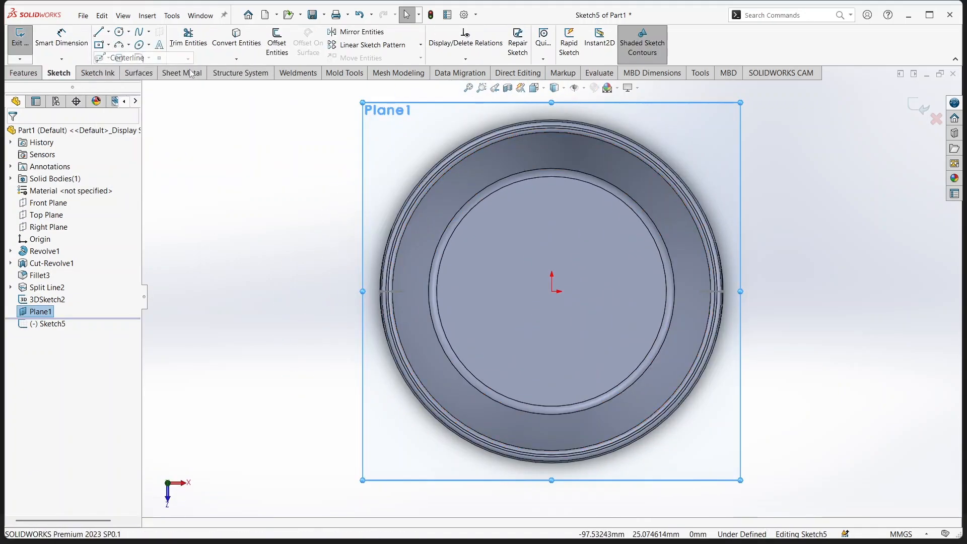
{"action": "left_click", "coordinate": [553, 293]}
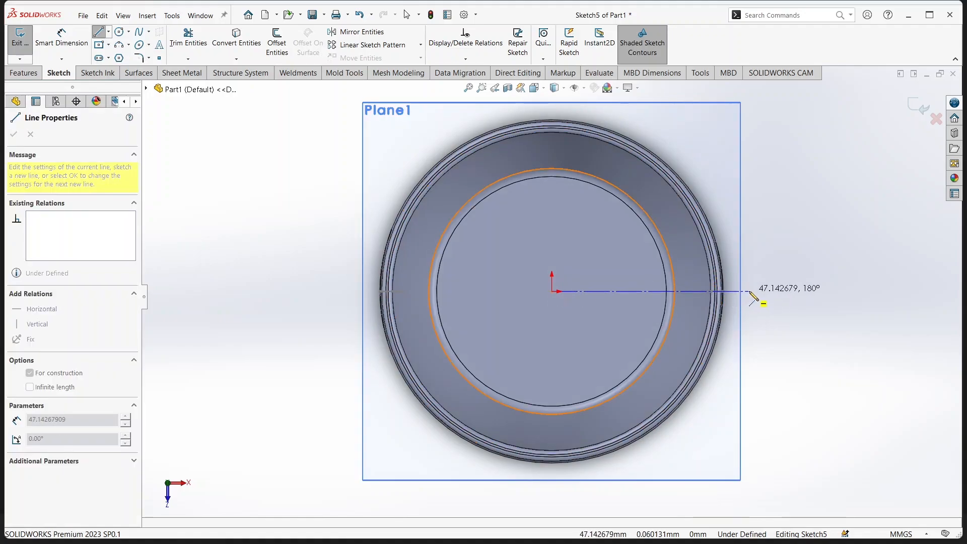
{"action": "left_click", "coordinate": [760, 292]}
{"action": "right_click", "coordinate": [776, 244]}
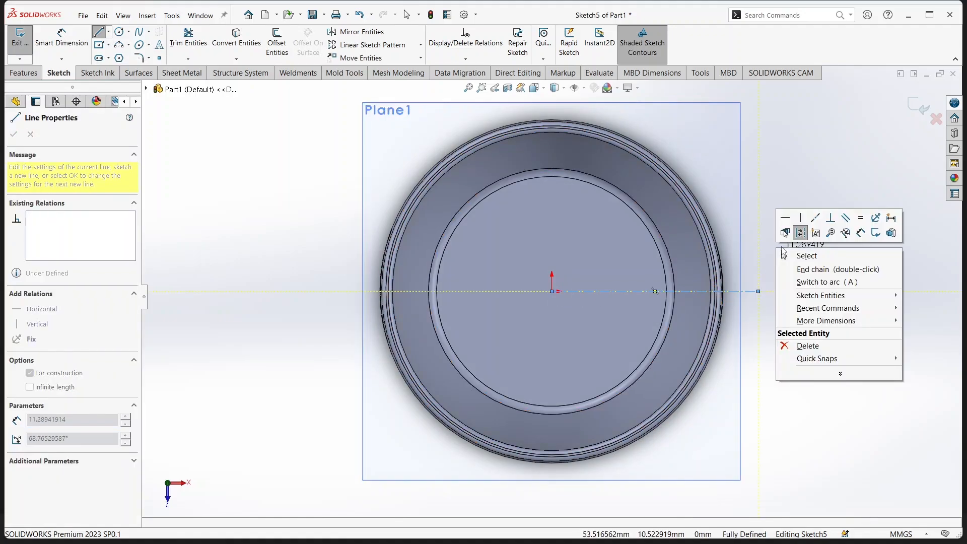
{"action": "left_click", "coordinate": [796, 256]}
- Dimension the horizontal centerline's length as 65 mm
{"action": "left_click", "coordinate": [62, 38]}
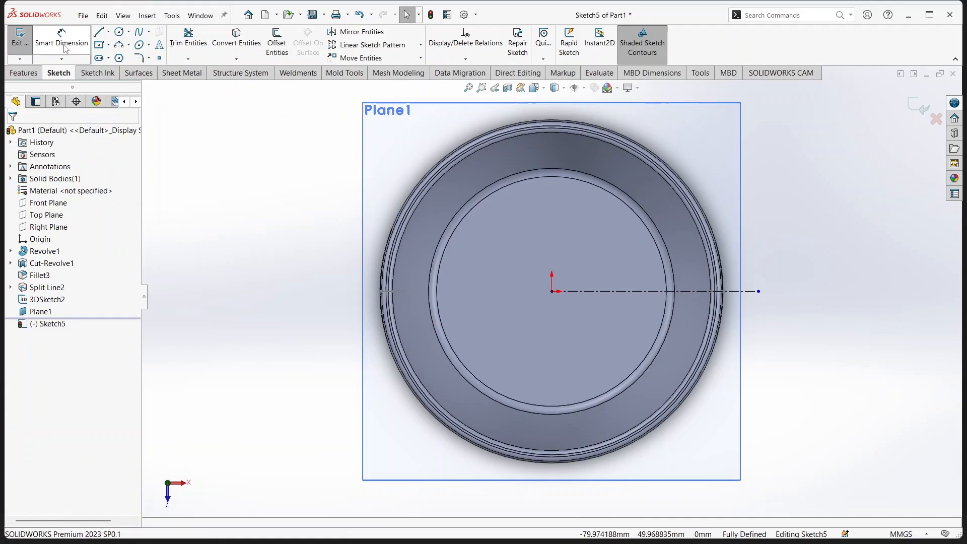
{"action": "left_click", "coordinate": [661, 293]}
{"action": "left_click", "coordinate": [656, 266]}
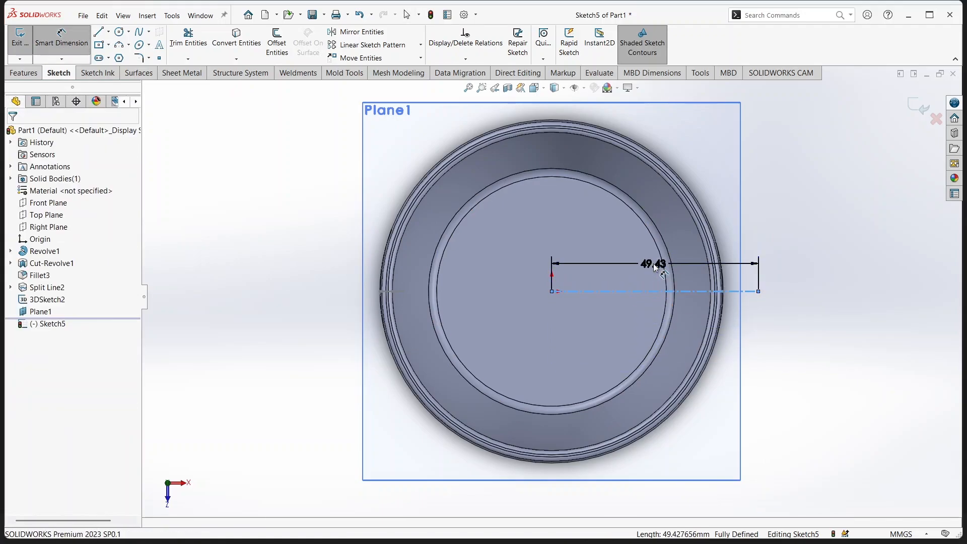
{"action": "type", "text": "65"}
{"action": "key", "text": "Return"}
- Sketch an ellipse centred on the centerline's outer end, about 8.5 mm long across the centerline and 3.5 mm wide along it
{"action": "left_click", "coordinate": [140, 44]}
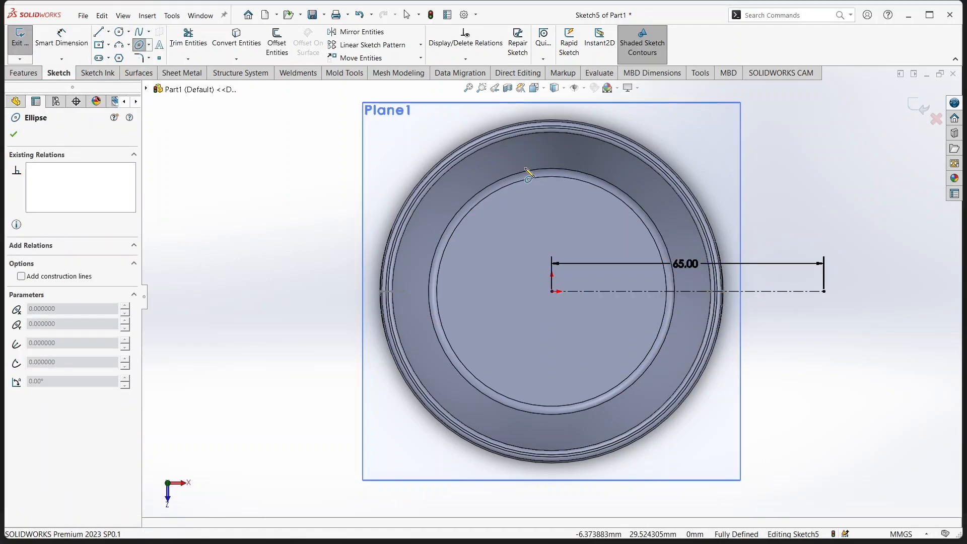
{"action": "left_click", "coordinate": [823, 291]}
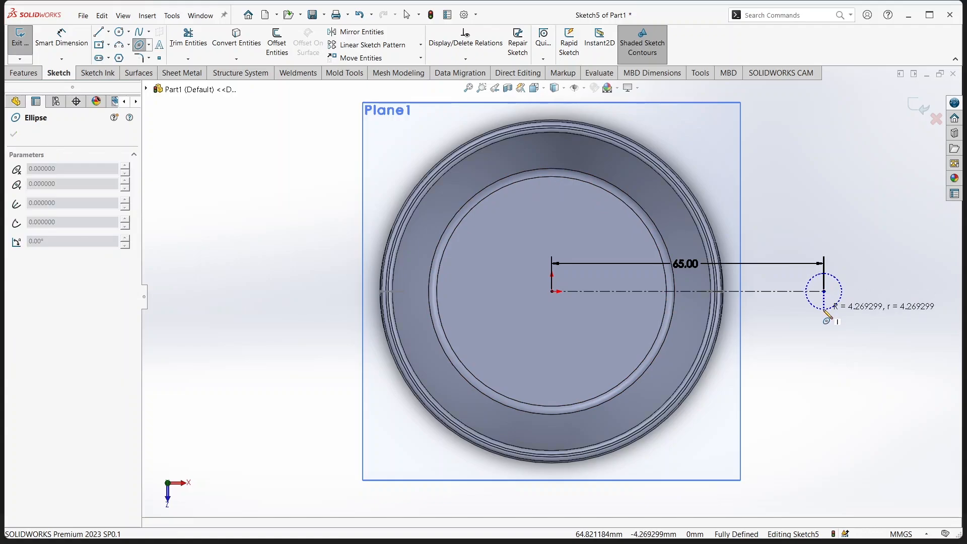
{"action": "left_click", "coordinate": [824, 309]}
{"action": "left_click", "coordinate": [831, 294]}
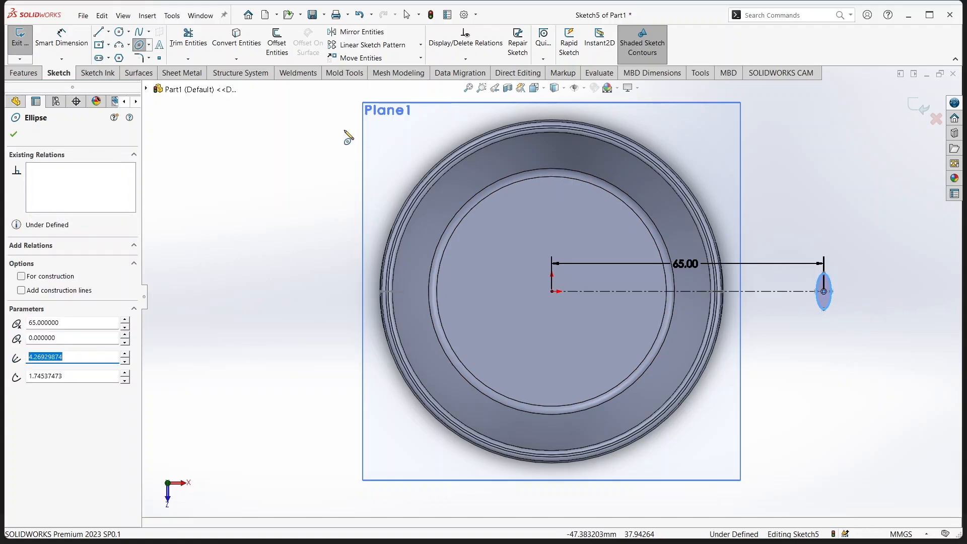
- Dimension the ellipse's long axis, across the centerline, as 10 mm
{"action": "left_click", "coordinate": [60, 51]}
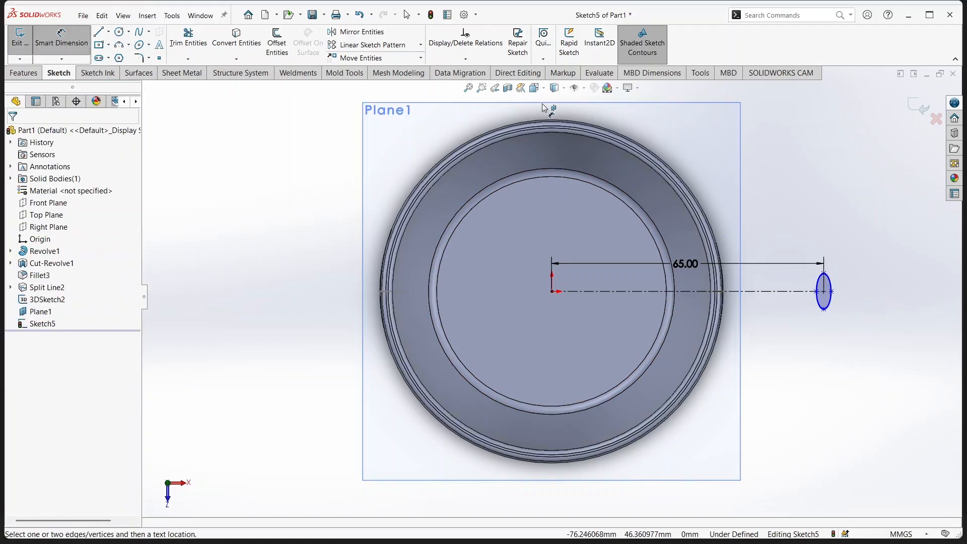
{"action": "left_click", "coordinate": [823, 274]}
{"action": "left_click", "coordinate": [824, 310]}
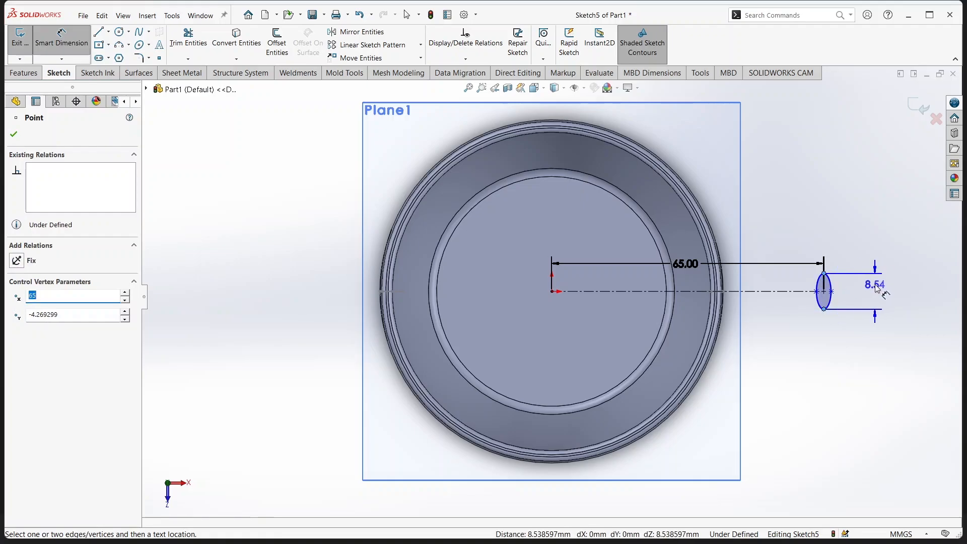
{"action": "left_click", "coordinate": [866, 295]}
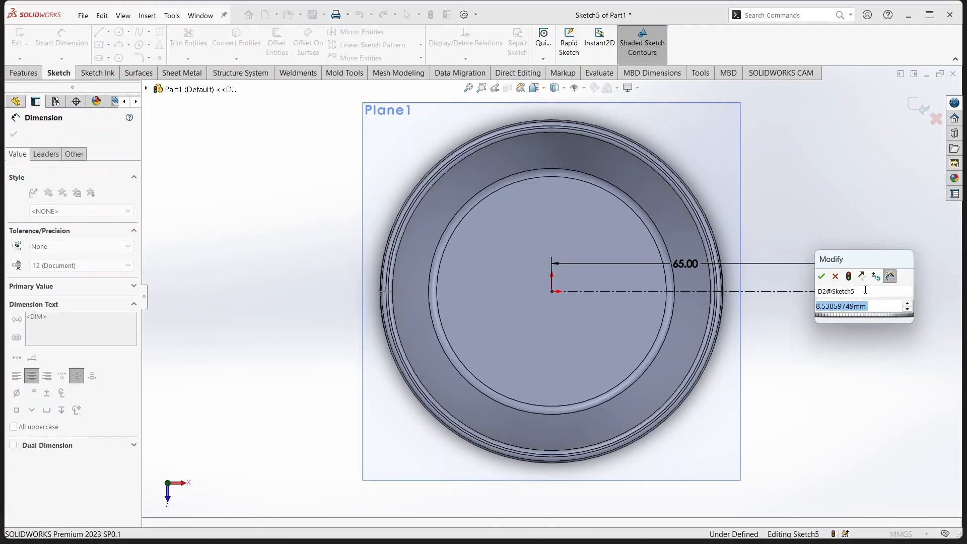
{"action": "type", "text": "10"}
{"action": "key", "text": "Return"}
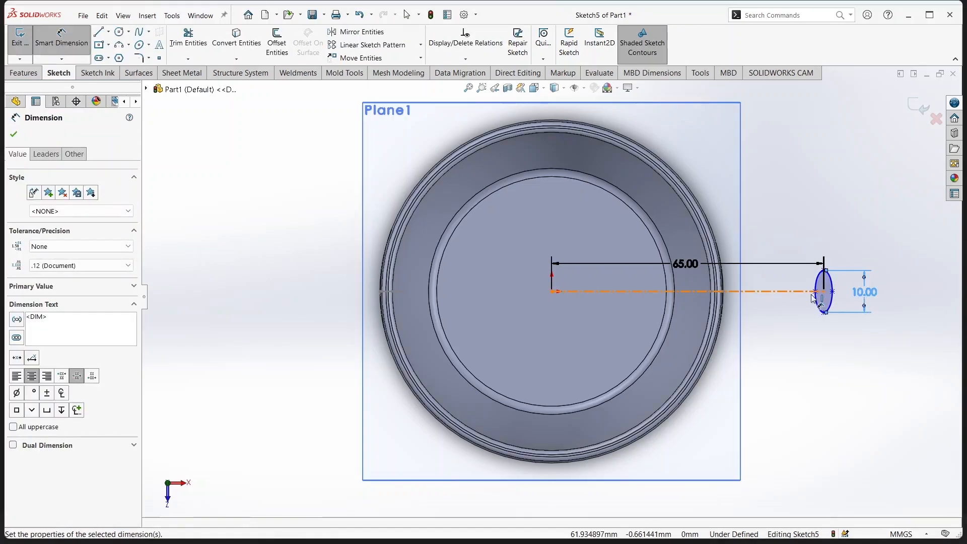
- Dimension the ellipse's short axis, along the centerline, as 4 mm
{"action": "left_click", "coordinate": [815, 292]}
{"action": "left_click", "coordinate": [833, 291]}
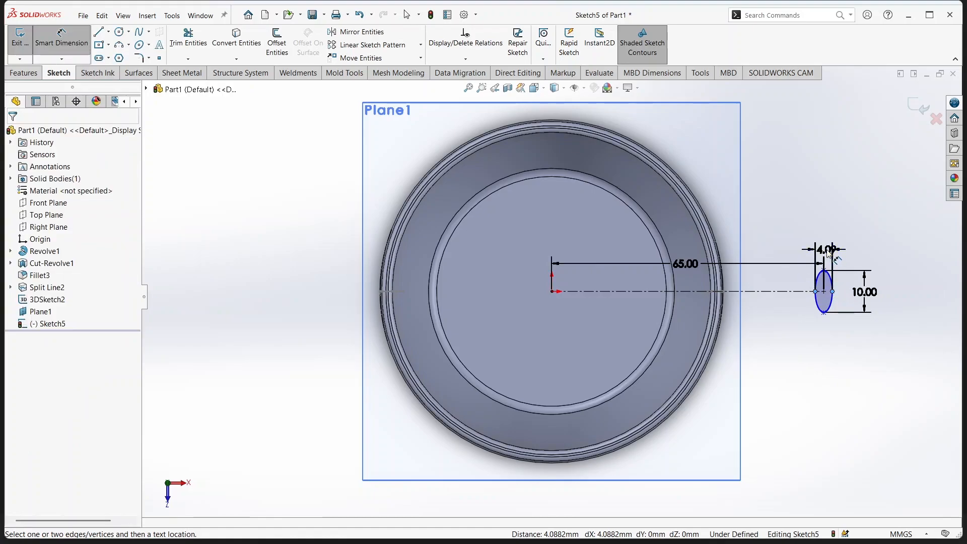
{"action": "left_click", "coordinate": [828, 252]}
{"action": "type", "text": "4"}
{"action": "key", "text": "Return"}
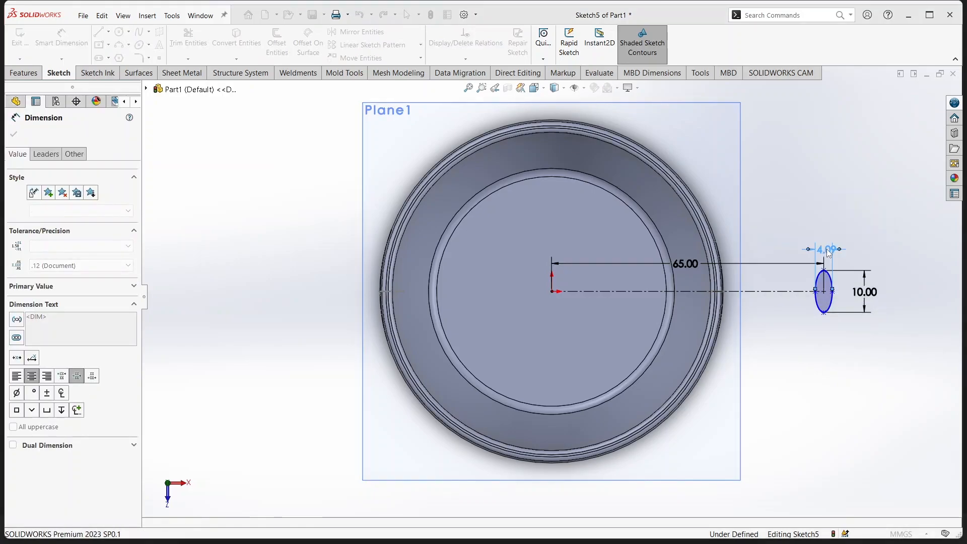
{"action": "key", "text": "Escape"}
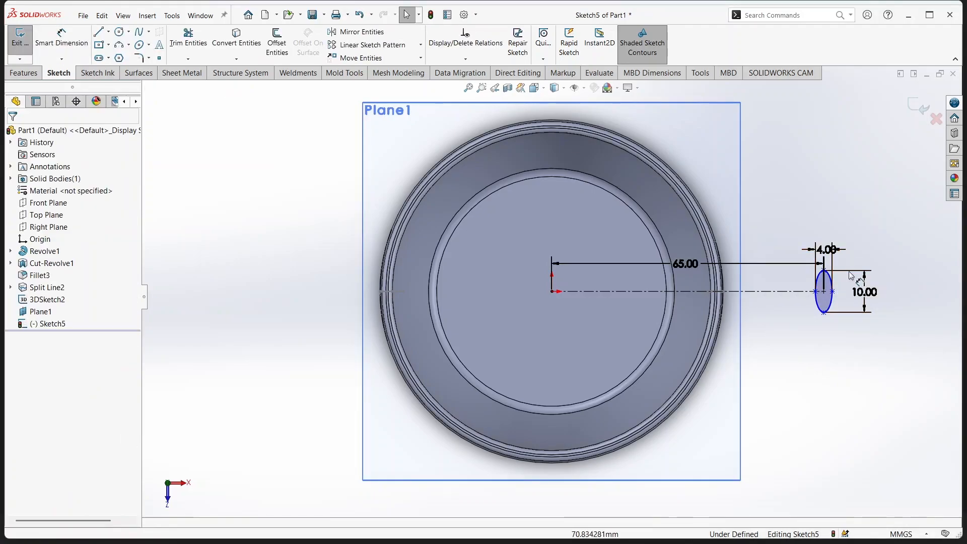
- Add a vertical relation between the two end points of the ellipse's long axis and close the sketch
{"action": "left_click", "coordinate": [825, 313]}
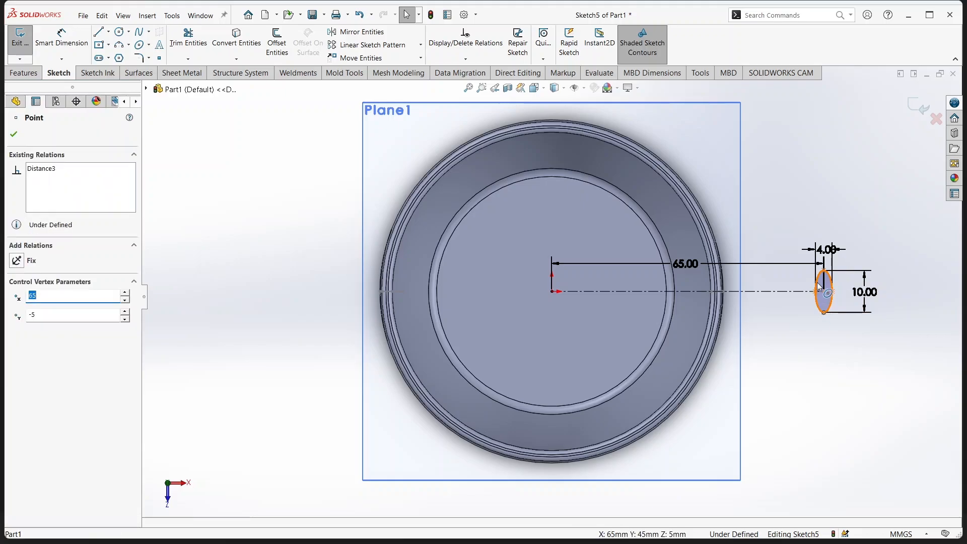
{"action": "left_click", "coordinate": [824, 271], "text": "ctrl"}
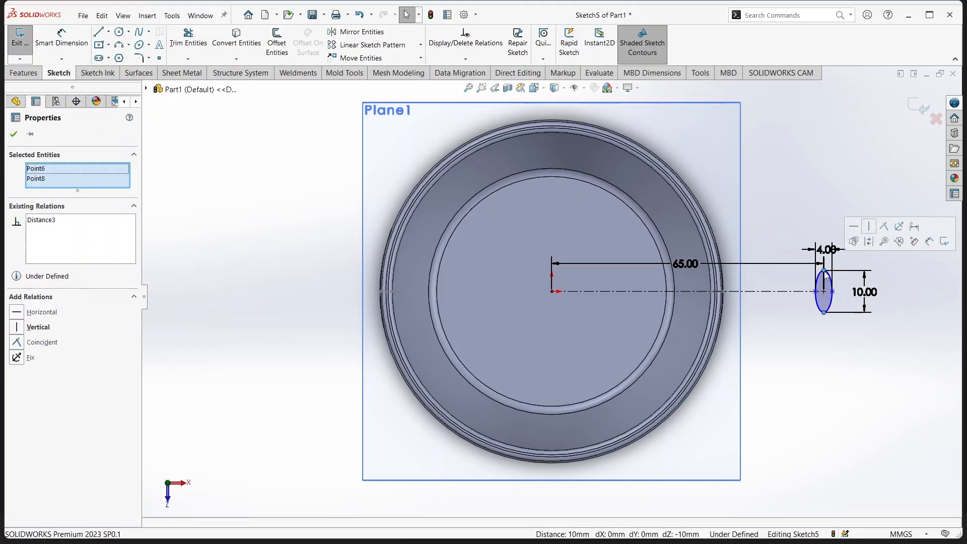
{"action": "left_click", "coordinate": [869, 226]}
{"action": "left_click", "coordinate": [859, 195]}
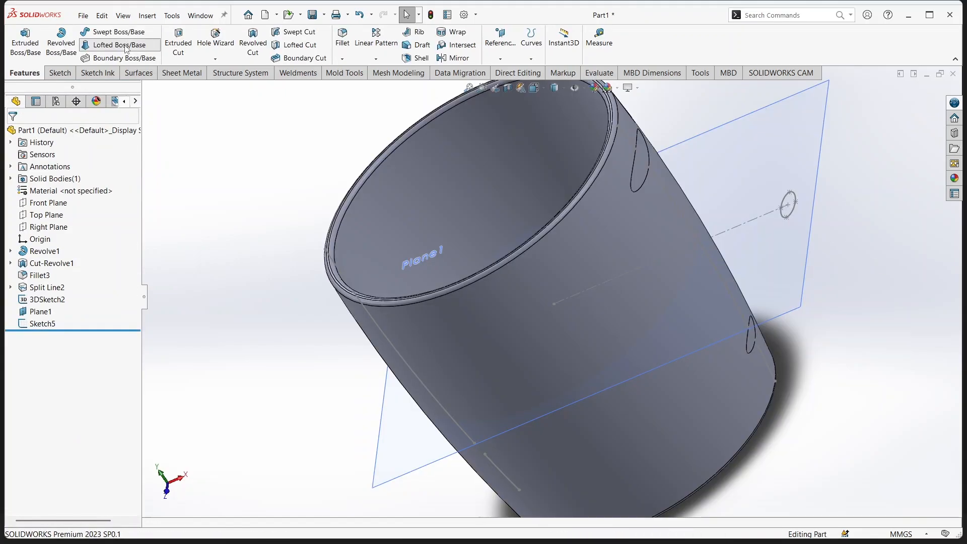
- Start a boss loft for the handle through the mug's upper ellipse edge, the offset-plane ellipse and the lower ellipse face
{"action": "left_click", "coordinate": [123, 46]}
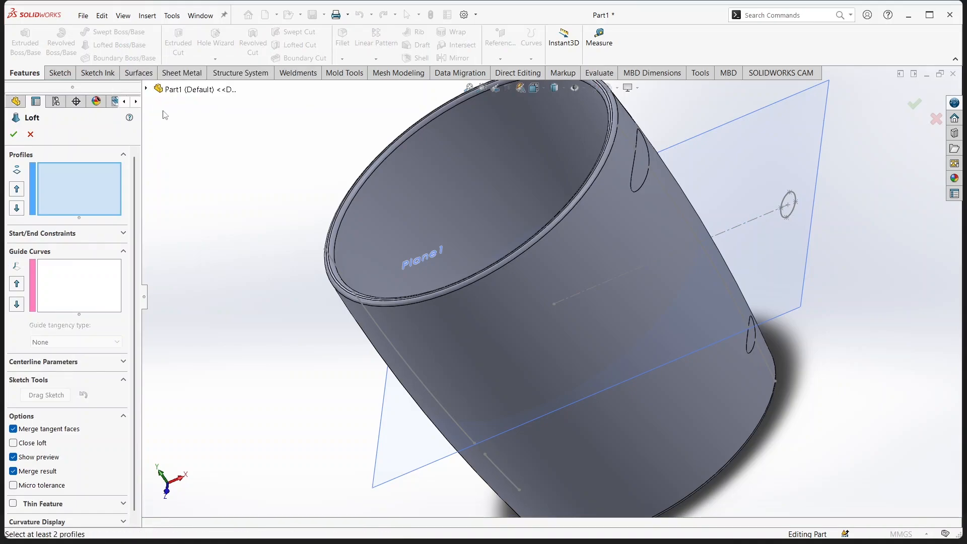
{"action": "left_click", "coordinate": [637, 145]}
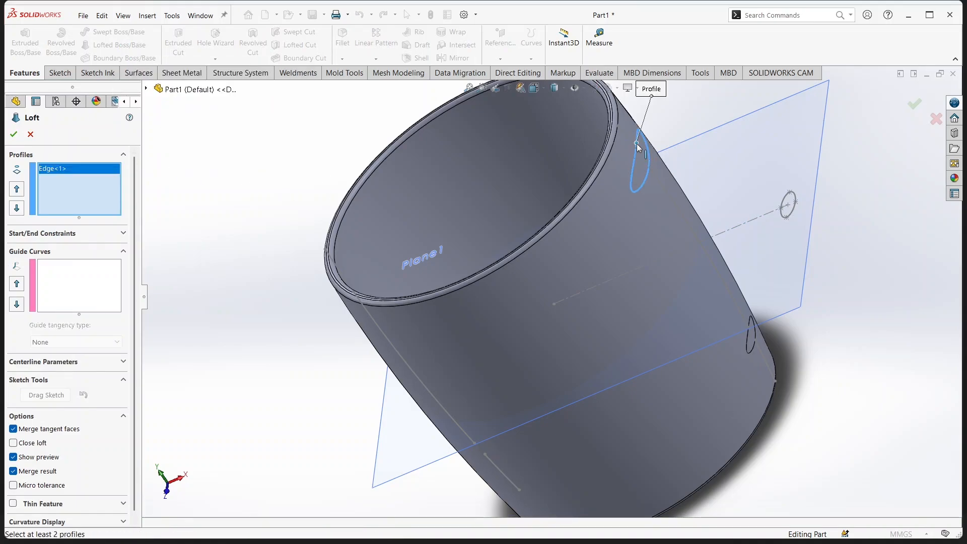
{"action": "left_click", "coordinate": [796, 203]}
{"action": "left_click", "coordinate": [750, 336]}
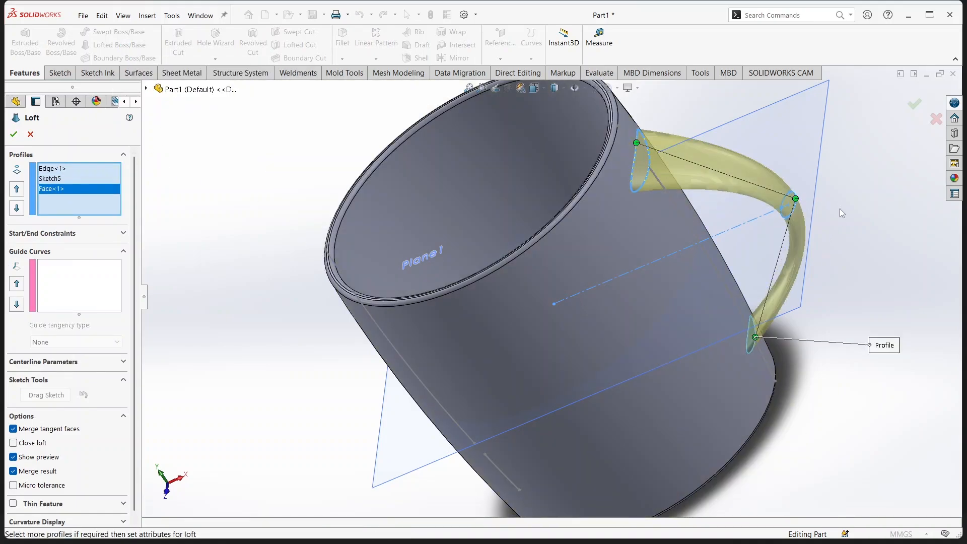
- Adjust the loft connector points on the middle and lower ellipses to match the upper one, and complete the handle loft
{"action": "scroll", "coordinate": [845, 297], "scroll_direction": "down", "scroll_amount": 3}
{"action": "scroll", "coordinate": [820, 315], "scroll_direction": "up", "scroll_amount": 5}
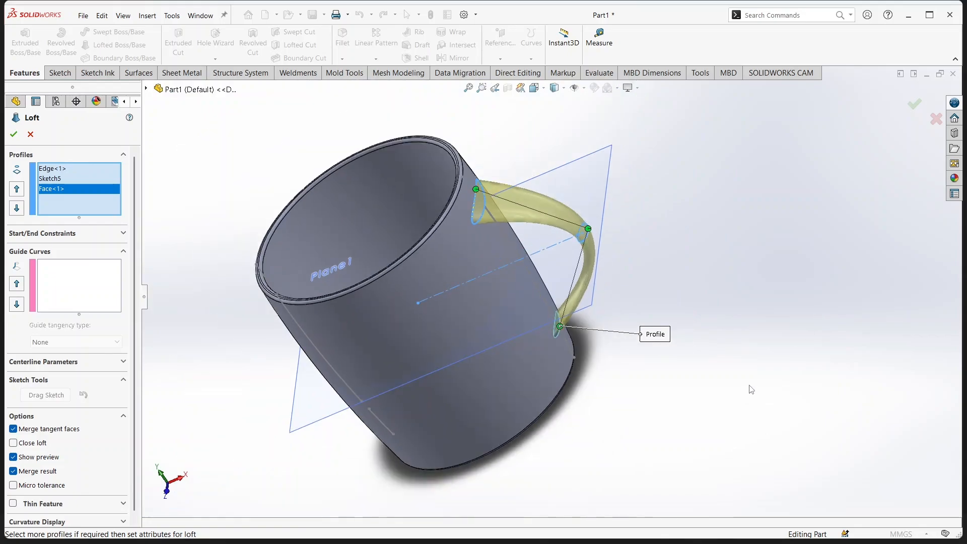
{"action": "middle_click_drag", "start_coordinate": [749, 388], "coordinate": [643, 498]}
{"action": "scroll", "coordinate": [446, 373], "scroll_direction": "down", "scroll_amount": 3}
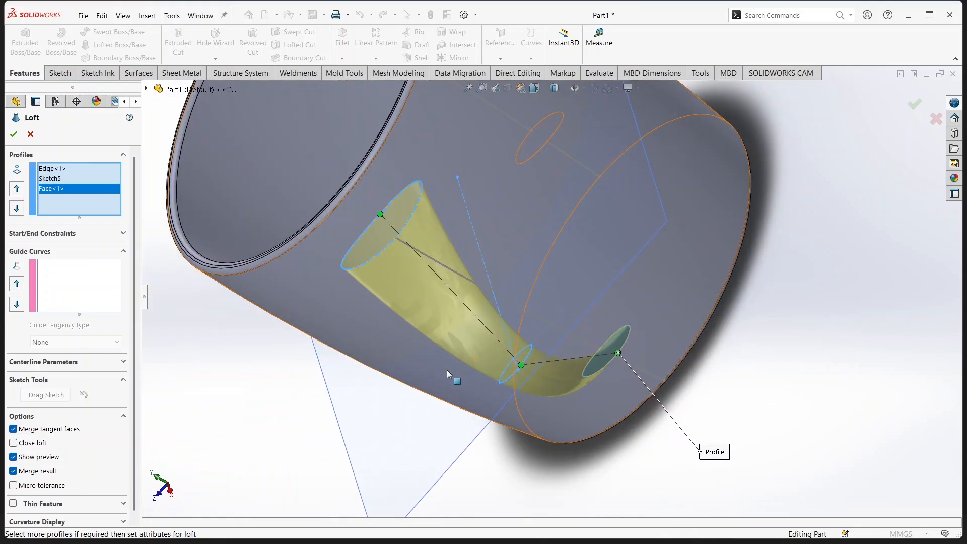
{"action": "scroll", "coordinate": [580, 375], "scroll_direction": "down", "scroll_amount": 3}
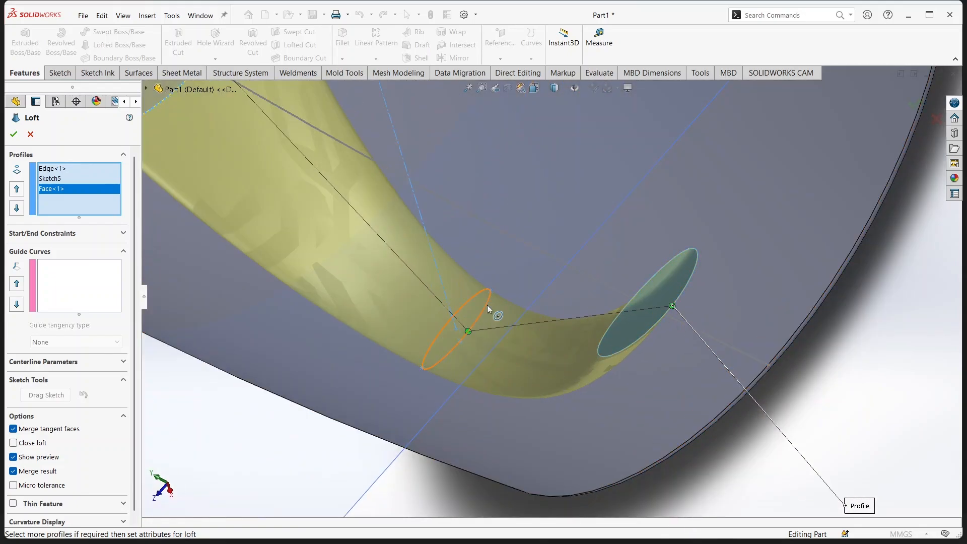
{"action": "left_click_drag", "start_coordinate": [467, 329], "coordinate": [460, 341]}
{"action": "scroll", "coordinate": [392, 253], "scroll_direction": "up", "scroll_amount": 3}
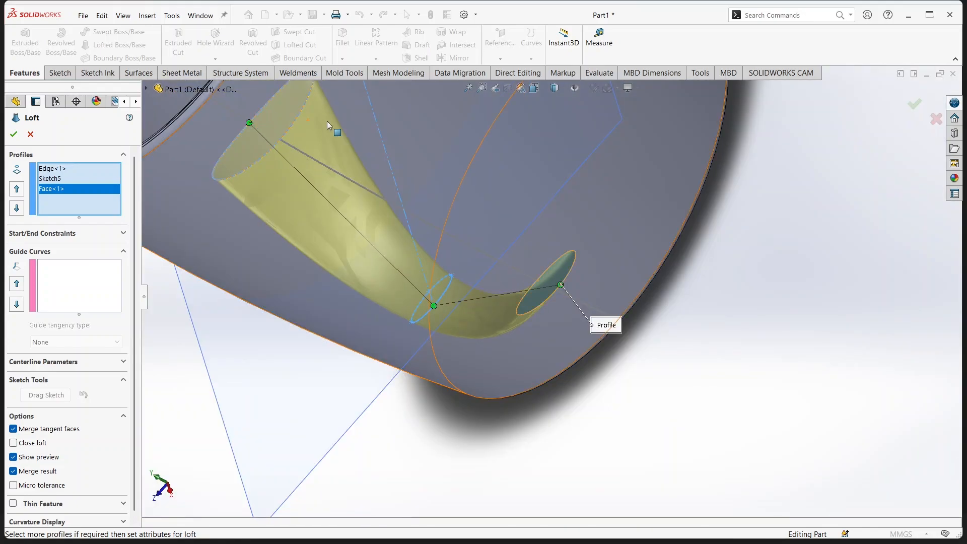
{"action": "scroll", "coordinate": [574, 274], "scroll_direction": "down", "scroll_amount": 5}
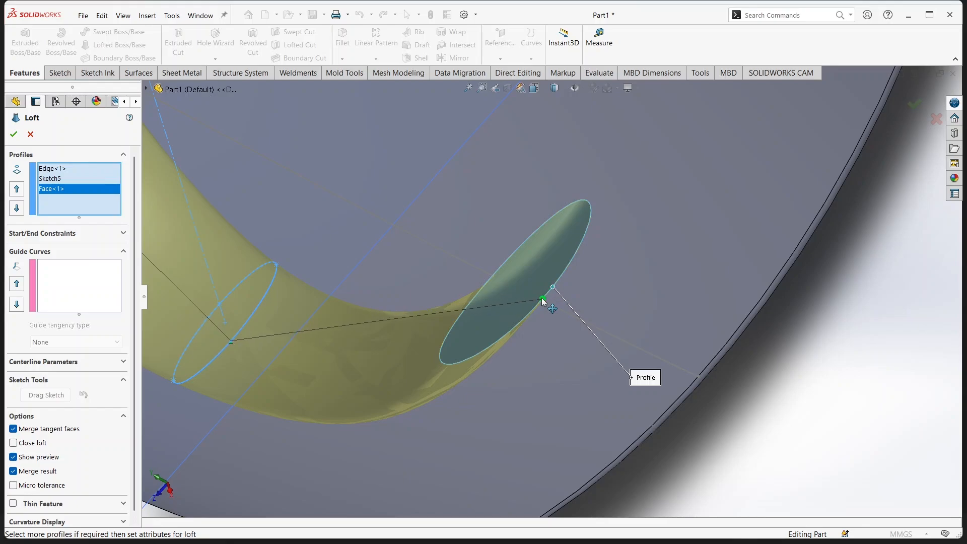
{"action": "scroll", "coordinate": [540, 301], "scroll_direction": "up", "scroll_amount": 8}
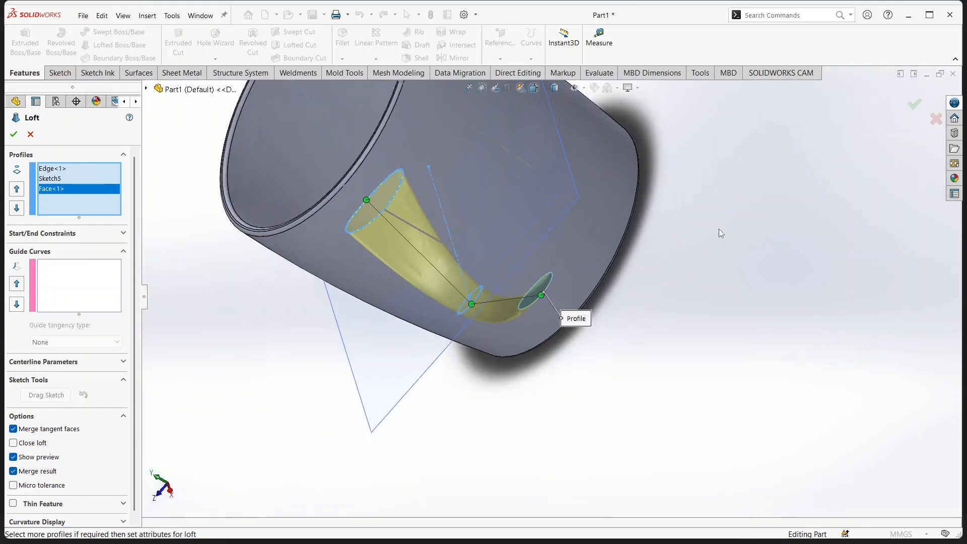
{"action": "left_click", "coordinate": [910, 107]}
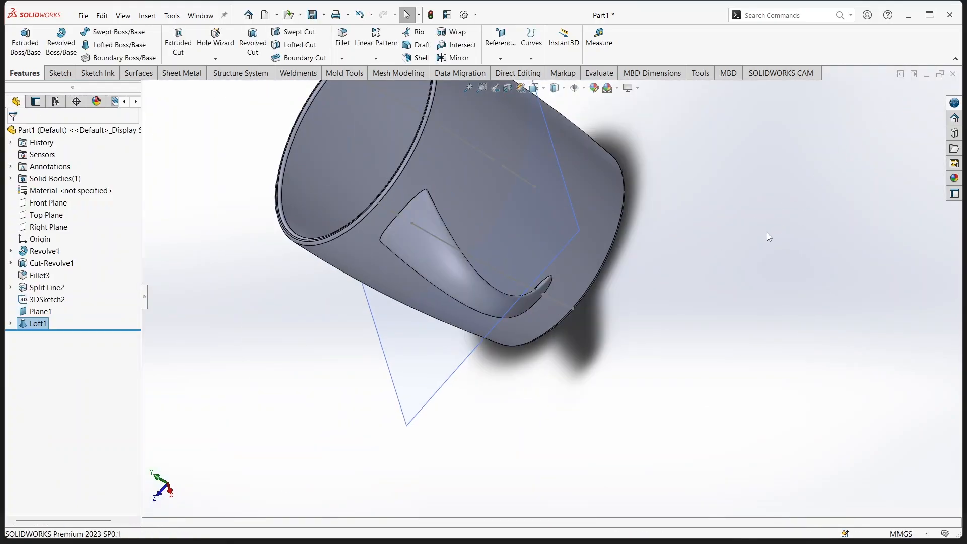
- Hide the offset reference plane that crosses the mug
{"action": "scroll", "coordinate": [762, 236], "scroll_direction": "down", "scroll_amount": 2}
{"action": "scroll", "coordinate": [760, 239], "scroll_direction": "up", "scroll_amount": 5}
{"action": "mouse_move", "coordinate": [725, 272]}
{"action": "middle_mouse_down"}
{"action": "mouse_move", "coordinate": [818, 248]}
{"action": "mouse_move", "coordinate": [787, 239]}
{"action": "middle_mouse_up"}
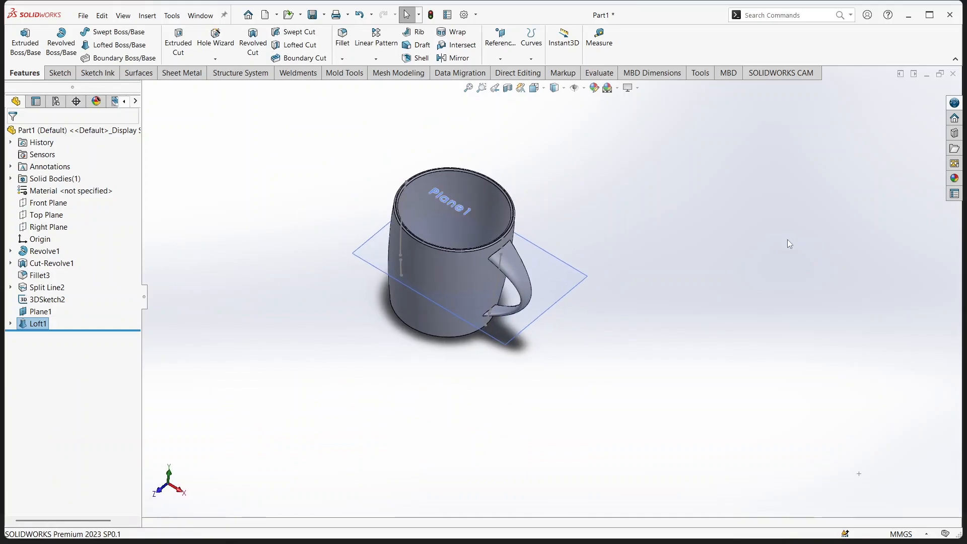
{"action": "right_click", "coordinate": [579, 277]}
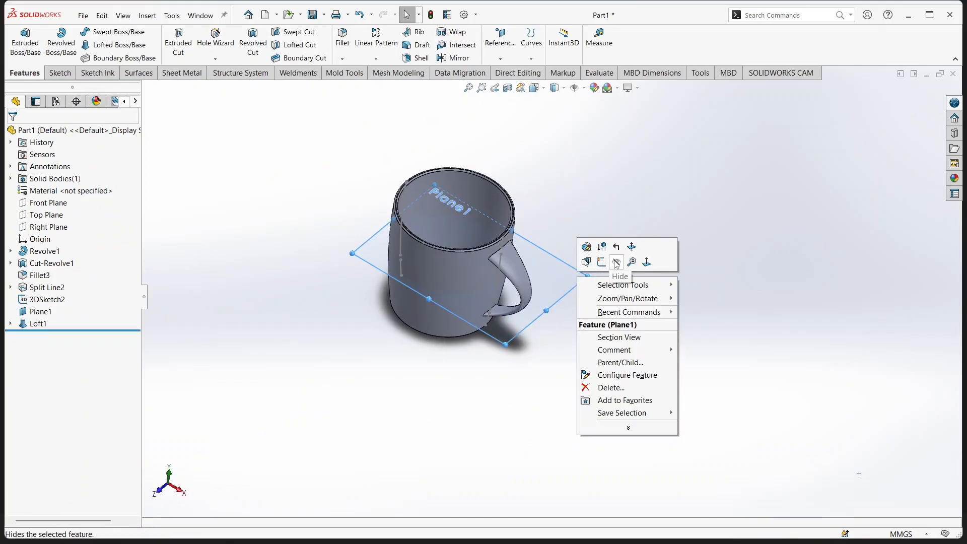
{"action": "left_click", "coordinate": [616, 262]}
{"action": "scroll", "coordinate": [570, 312], "scroll_direction": "up", "scroll_amount": 2}
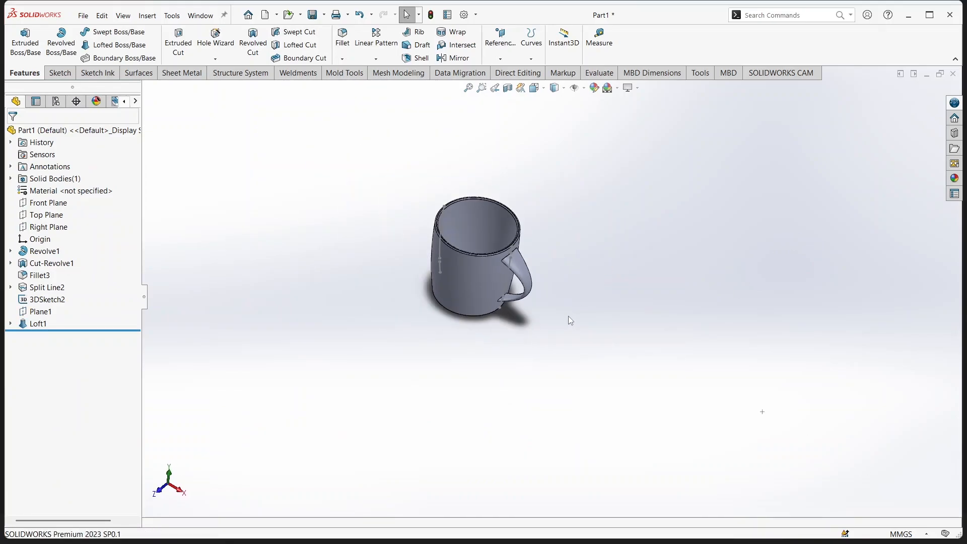
- Fillet the handle's junctions with the mug's outer wall by selecting the outer body face with a 2 mm radius
{"action": "left_click", "coordinate": [342, 42]}
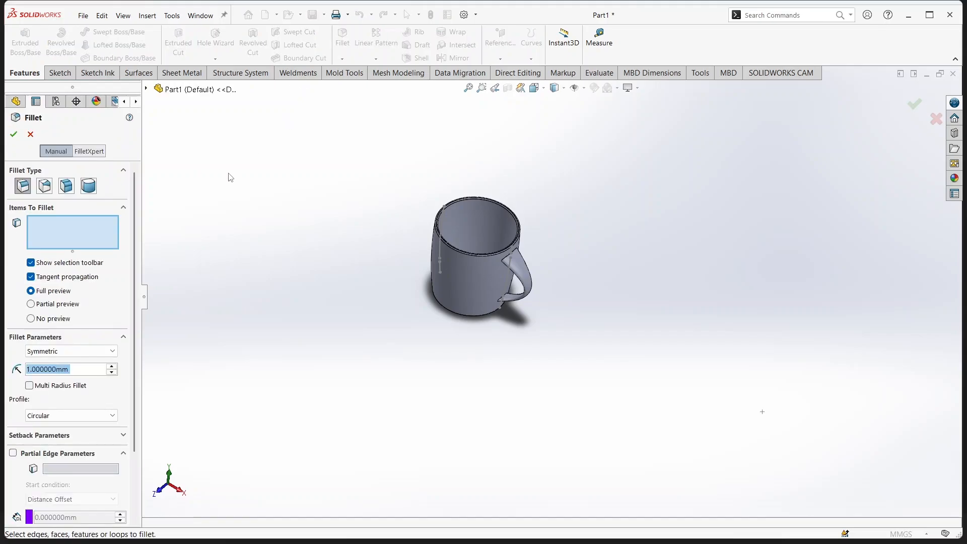
{"action": "type", "text": "2"}
{"action": "key", "text": "Return"}
{"action": "left_click", "coordinate": [475, 287]}
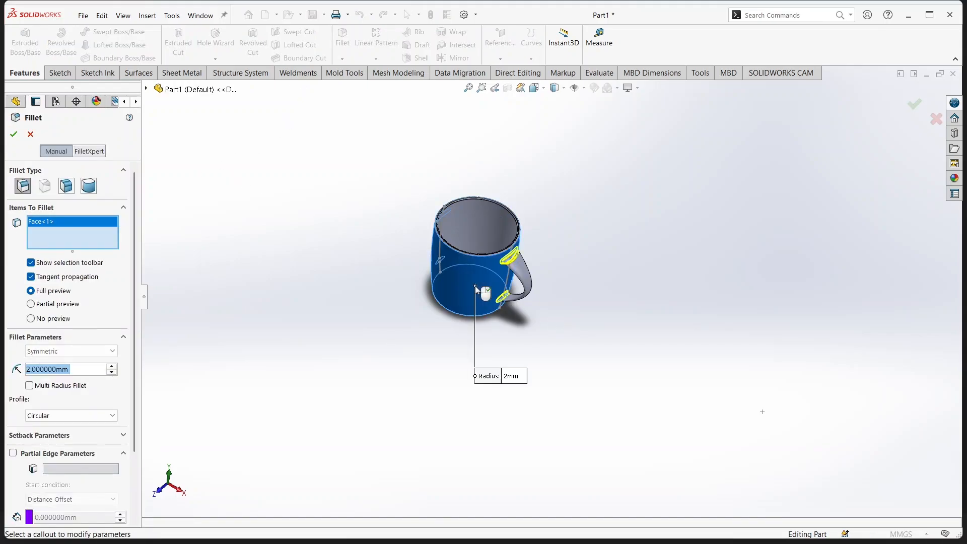
{"action": "left_click", "coordinate": [912, 104]}
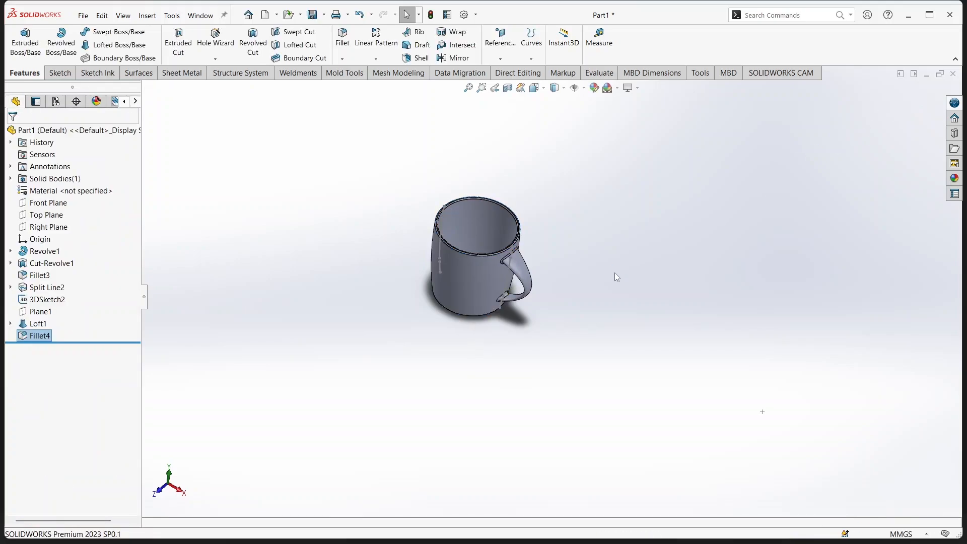
- Apply a dark yellow colour (RGB 192, 192, 0) to the whole part
{"action": "scroll", "coordinate": [615, 278], "scroll_direction": "down", "scroll_amount": 3}
{"action": "left_click", "coordinate": [595, 88]}
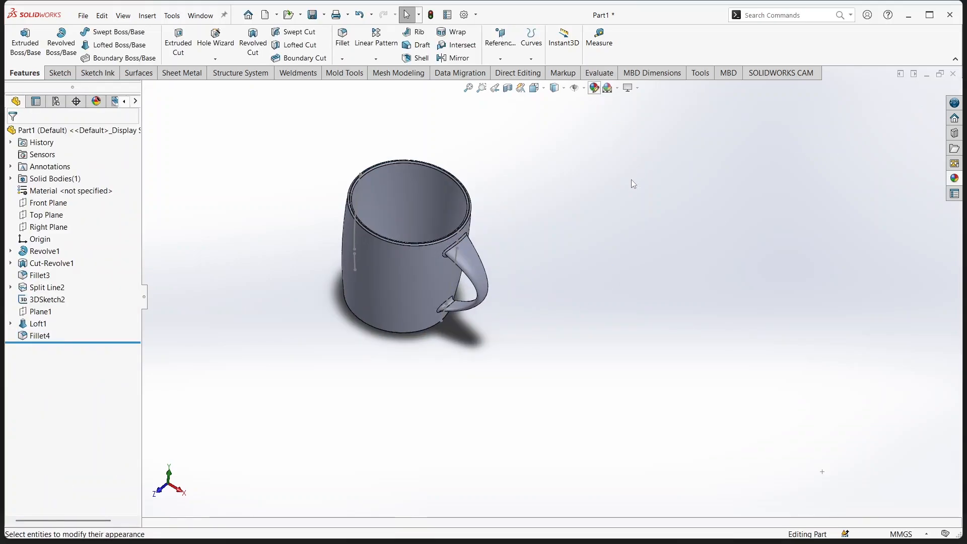
{"action": "left_click", "coordinate": [50, 389]}
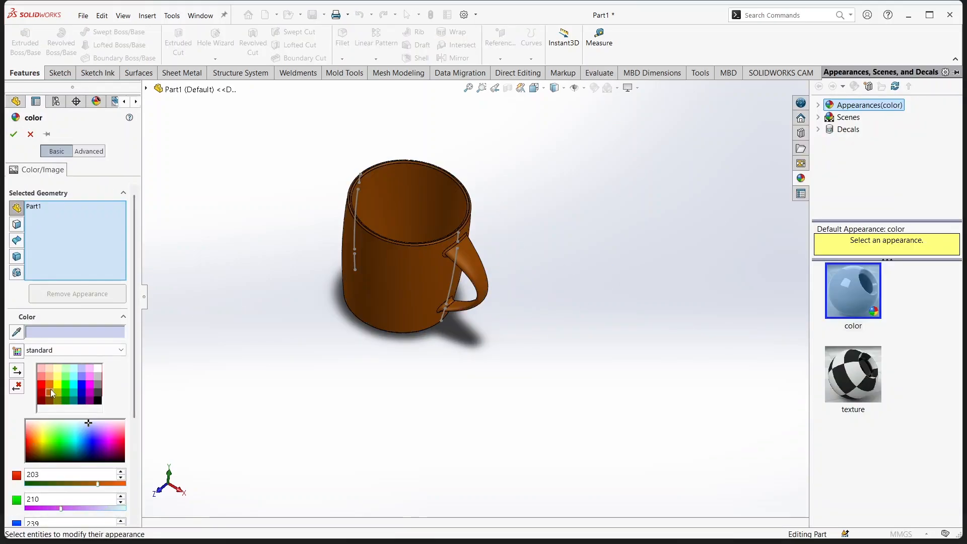
{"action": "left_click", "coordinate": [71, 386]}
{"action": "left_click", "coordinate": [57, 391]}
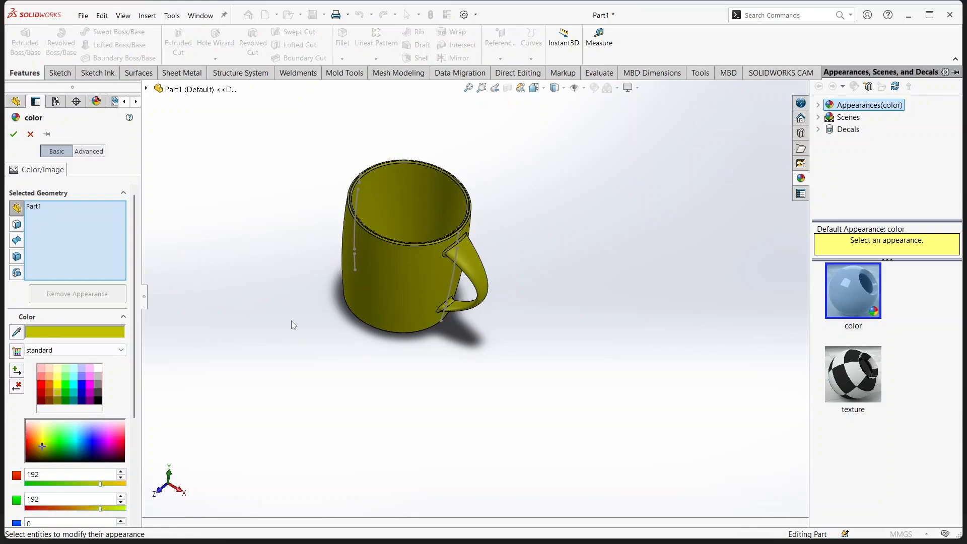
{"action": "middle_click_drag", "start_coordinate": [355, 350], "coordinate": [240, 376]}
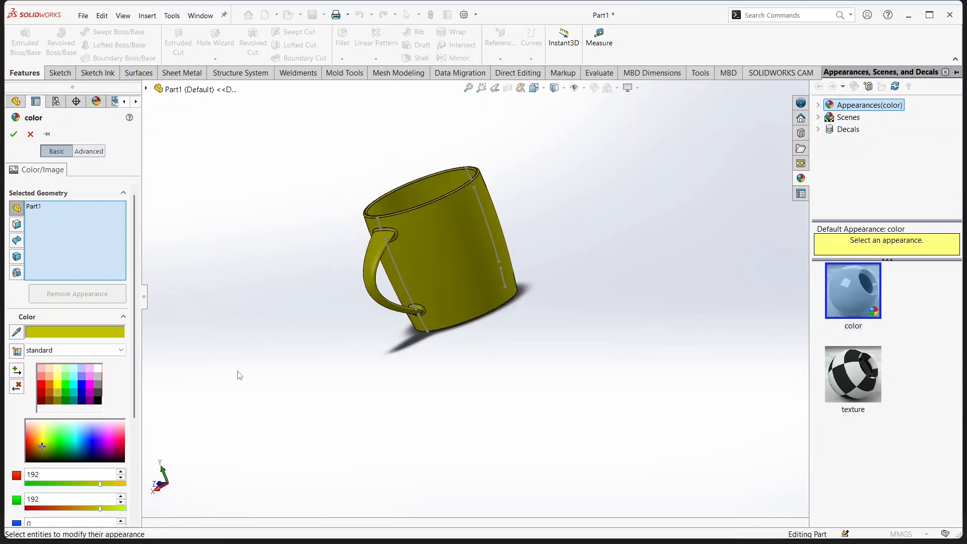
{"action": "left_click", "coordinate": [14, 136]}
- Hide the 3D sketch with the intersection curves and show the mug in isometric view
{"action": "right_click", "coordinate": [44, 301]}
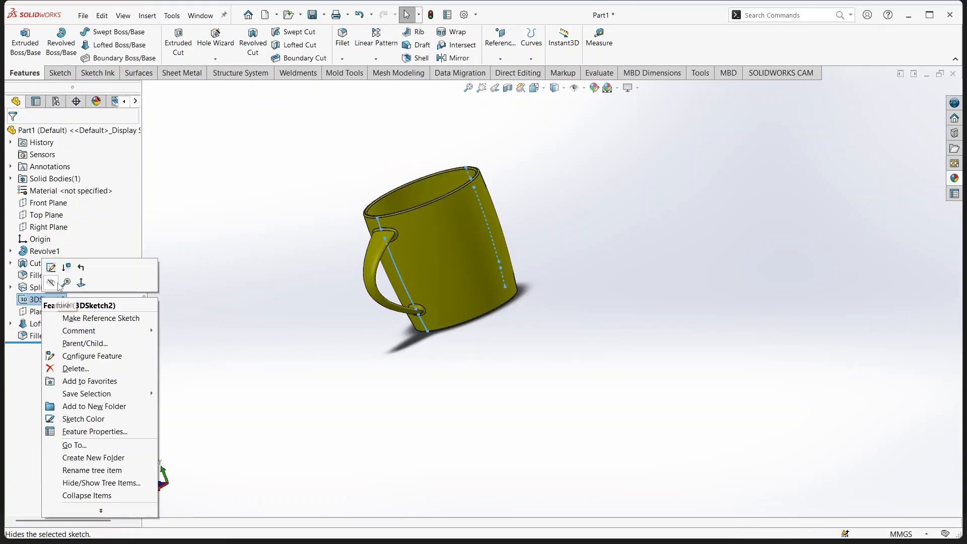
{"action": "left_click", "coordinate": [52, 283]}
{"action": "middle_click_drag", "start_coordinate": [194, 257], "coordinate": [583, 259]}
{"action": "scroll", "coordinate": [580, 255], "scroll_direction": "down", "scroll_amount": 2}
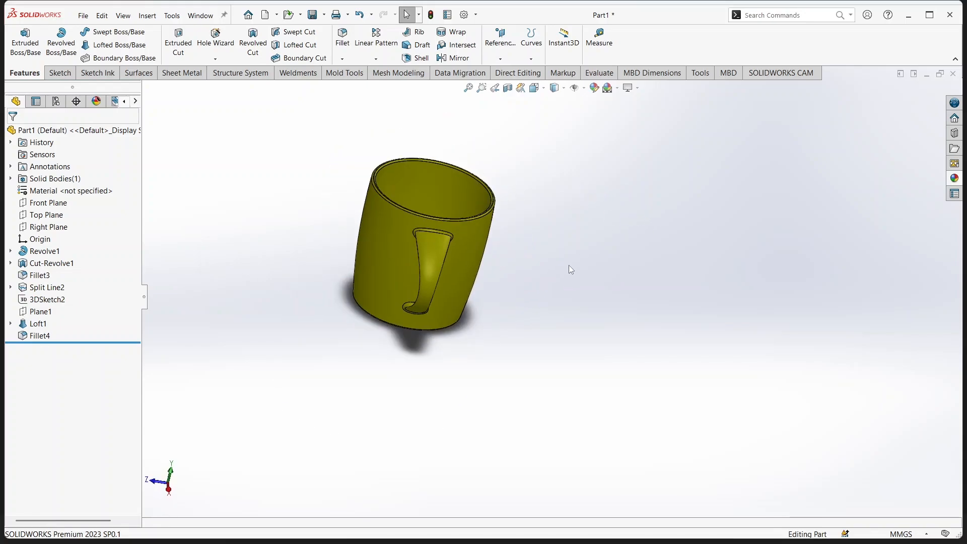
{"action": "key", "text": "ctrl+7"}
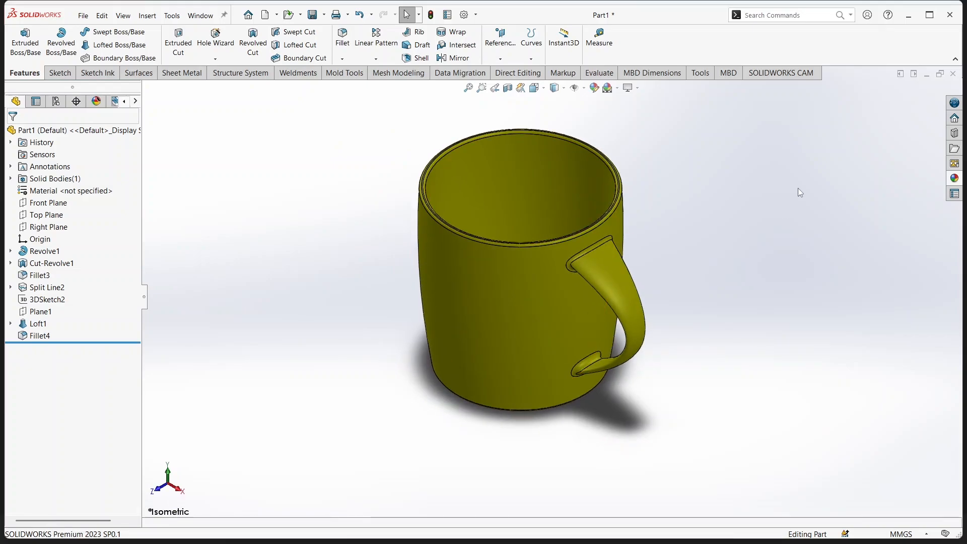
- View the mug in section through the Right Plane and turn the section view off again
{"action": "left_click", "coordinate": [508, 87]}
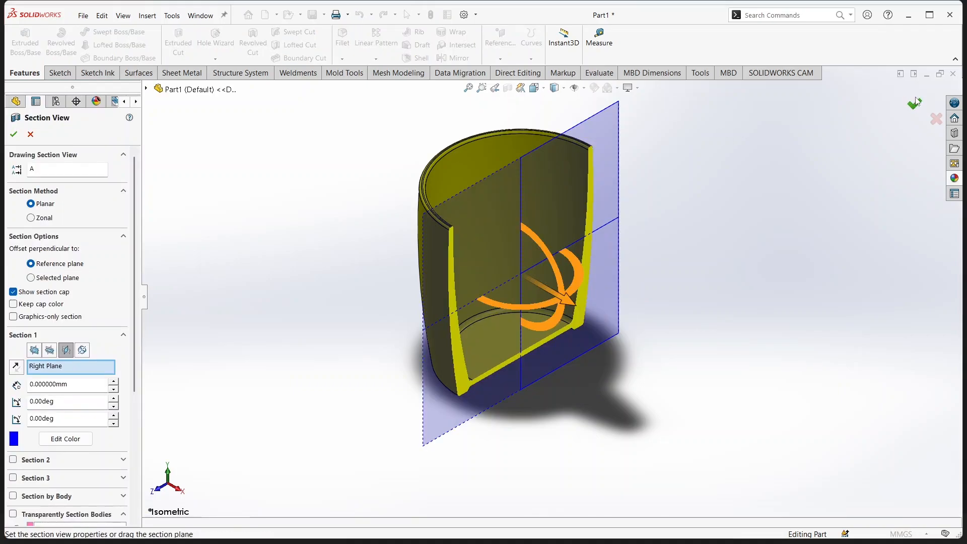
{"action": "left_click", "coordinate": [915, 103]}
{"action": "left_click", "coordinate": [508, 87]}
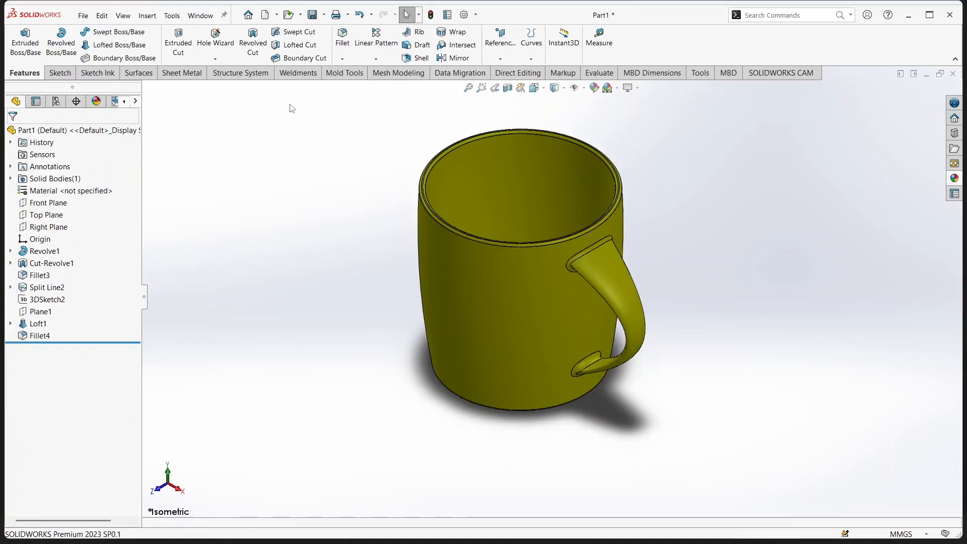
- Section the mug and handle through the Front Plane and examine the cut from the front view
{"action": "left_click", "coordinate": [48, 202]}
{"action": "left_click", "coordinate": [508, 87]}
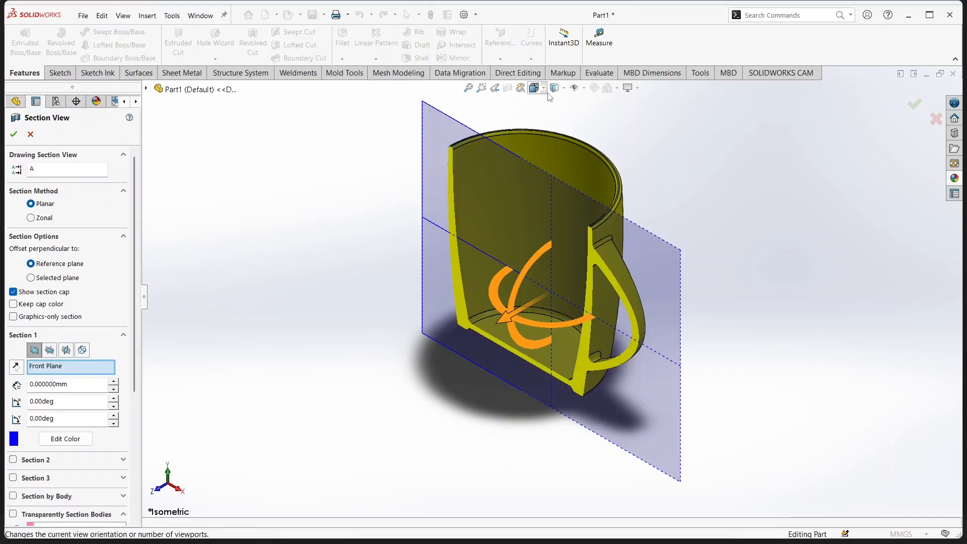
{"action": "right_click", "coordinate": [484, 272]}
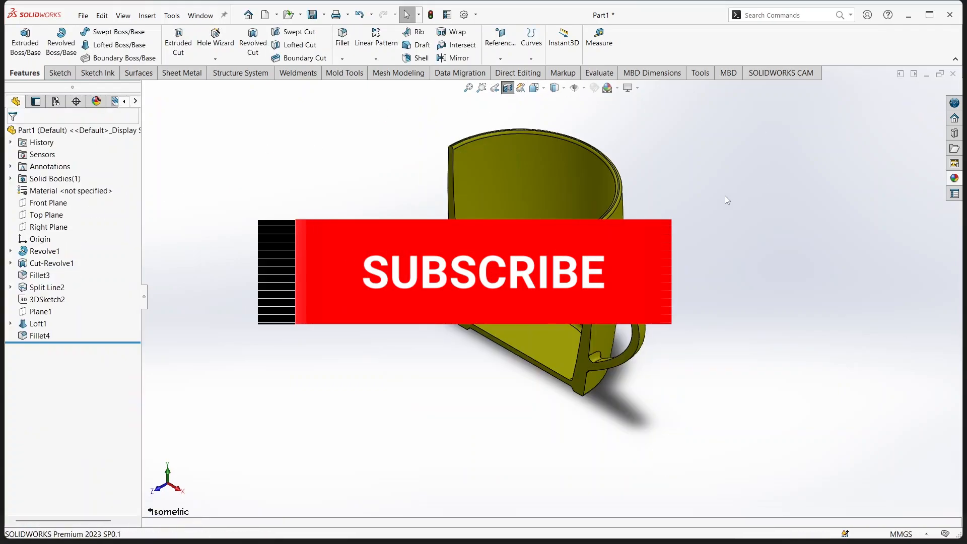
{"action": "key", "text": "ctrl+1"}
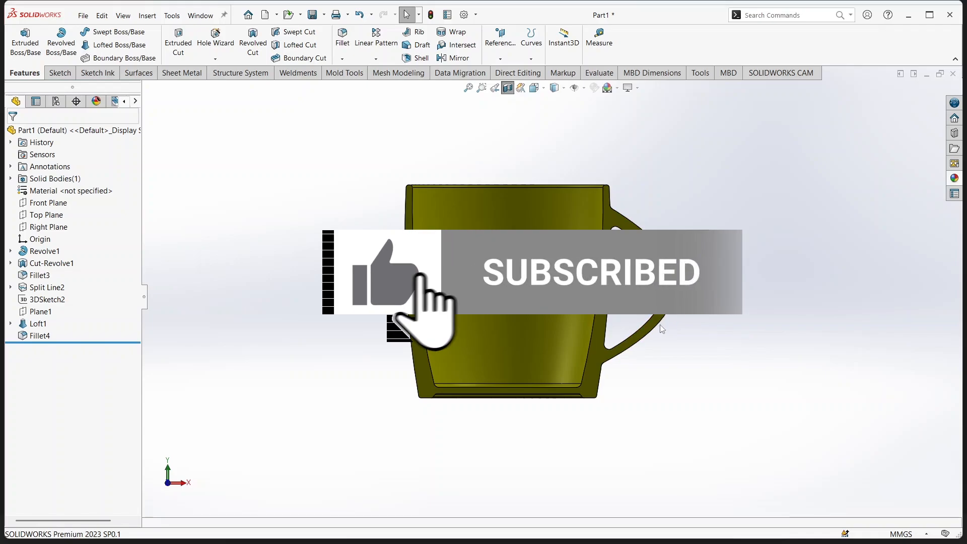
{"action": "scroll", "coordinate": [671, 328], "scroll_direction": "down", "scroll_amount": 2}
{"action": "scroll", "coordinate": [670, 318], "scroll_direction": "up", "scroll_amount": 2}
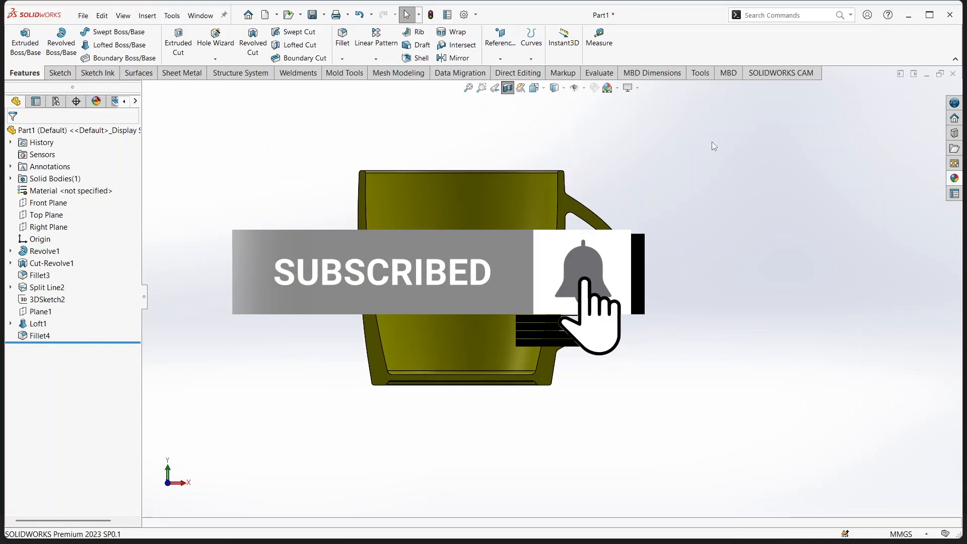